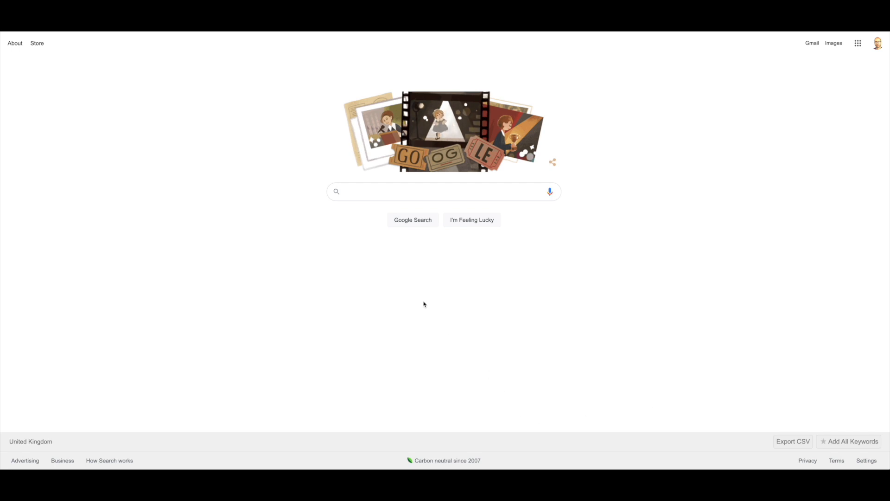
# Search Google for "how to make a youtube thumbnail".
pyautogui.click(370, 193)
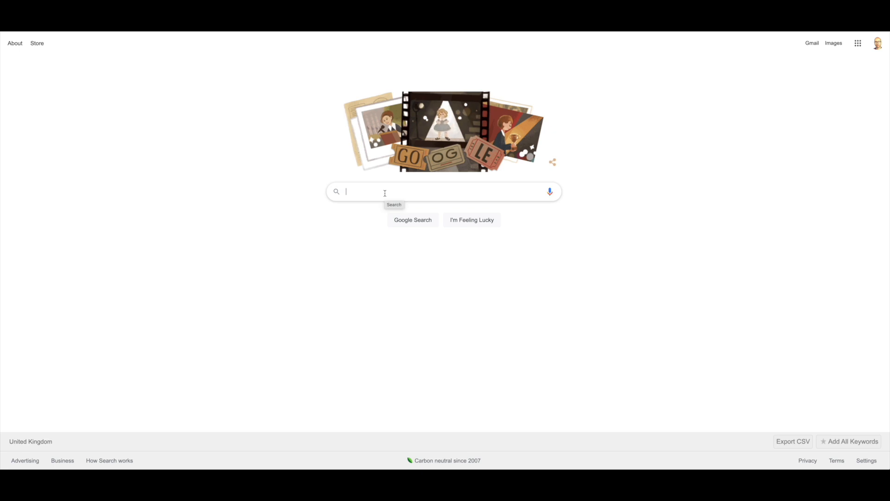
pyautogui.write('how')
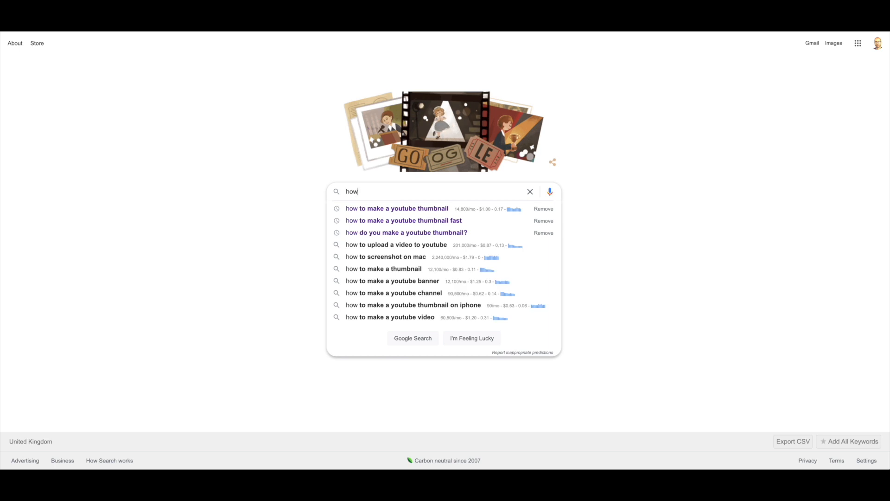
pyautogui.press('Down')
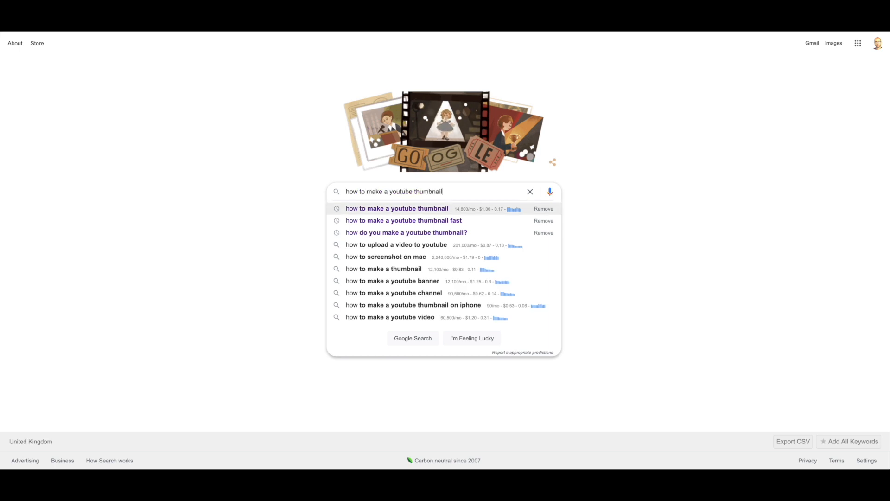
pyautogui.press('Return')
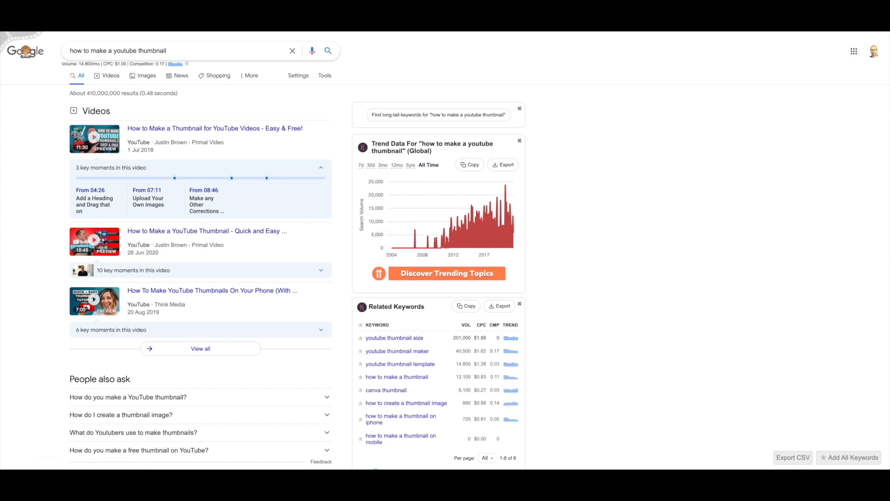
# Switch to YouTube, close the old keyword analysis and launch a fresh TubeBuddy Keyword Explorer.
pyautogui.click(183, 18)
pyautogui.scroll(1, 239, 181)
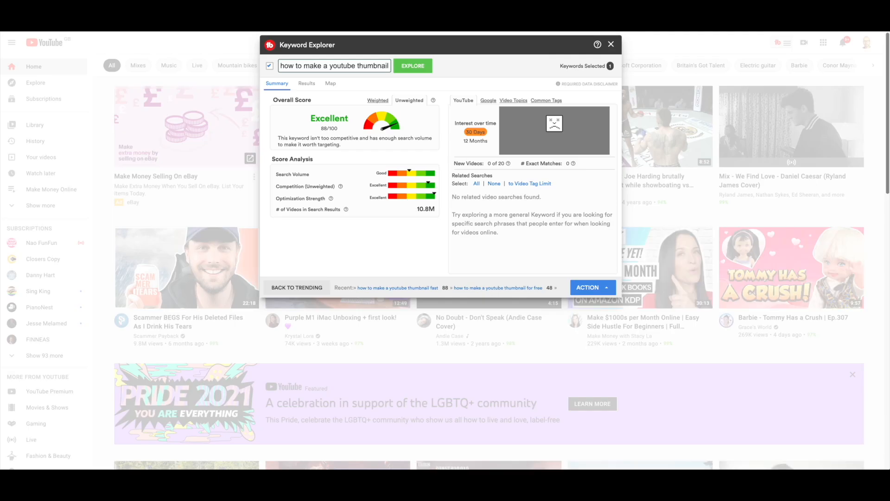
pyautogui.click(613, 45)
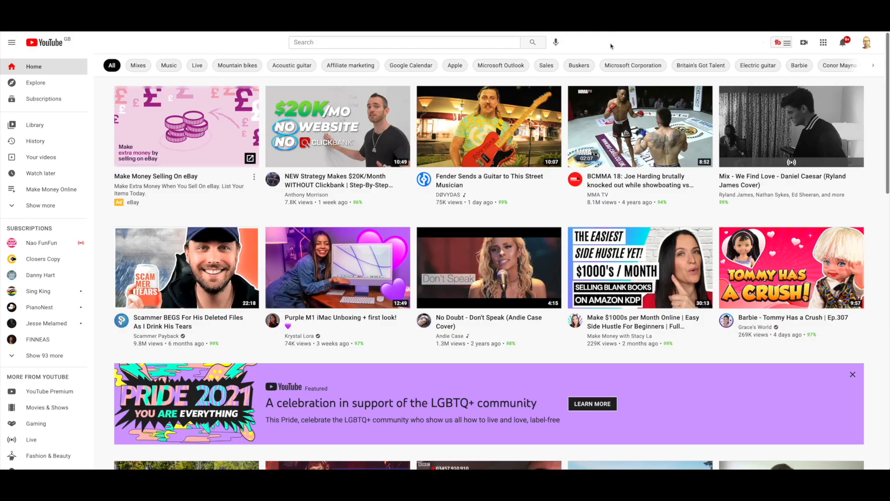
pyautogui.click(782, 44)
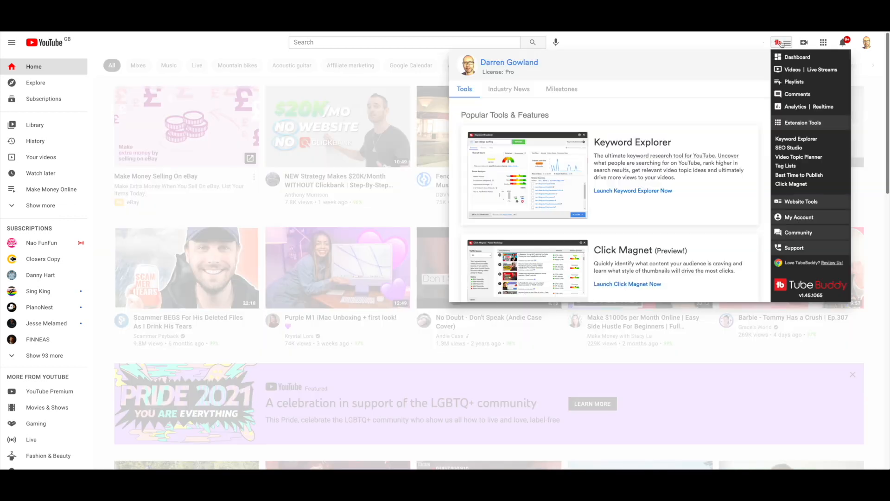
pyautogui.click(640, 191)
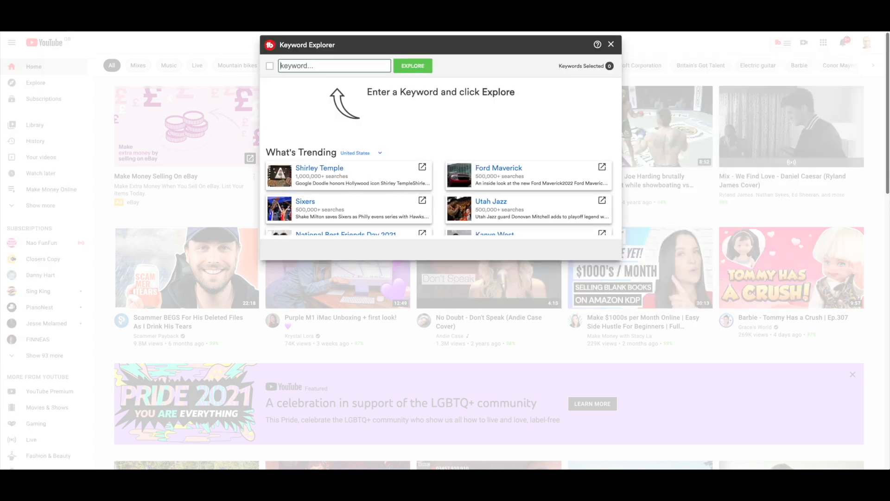
# Explore the keyword "youtube thumbnail size" in the Keyword Explorer.
pyautogui.write('youtube th')
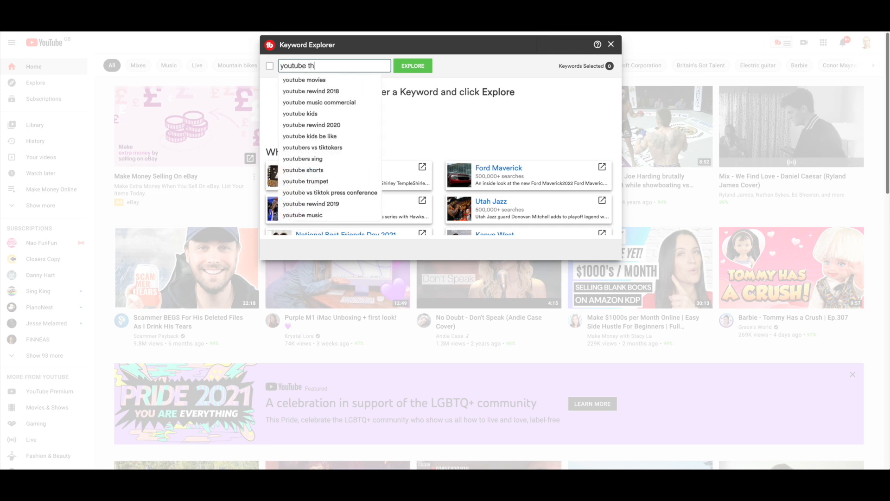
pyautogui.write('umbnail size')
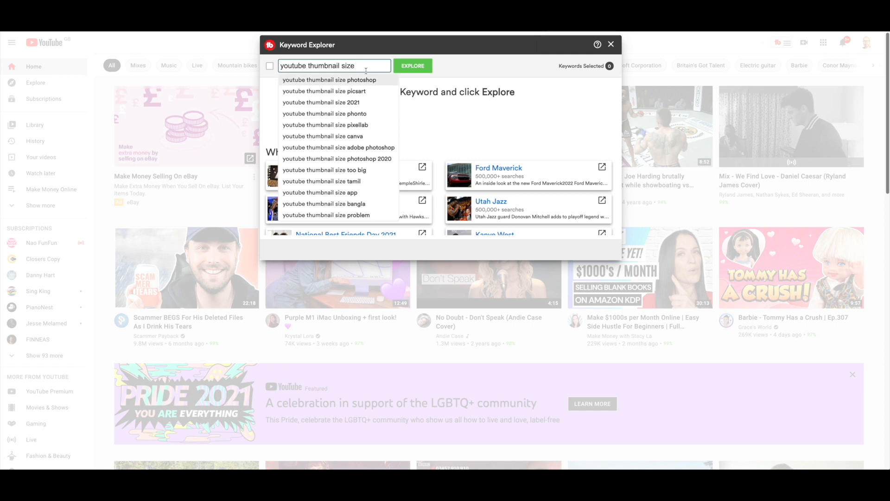
pyautogui.click(413, 66)
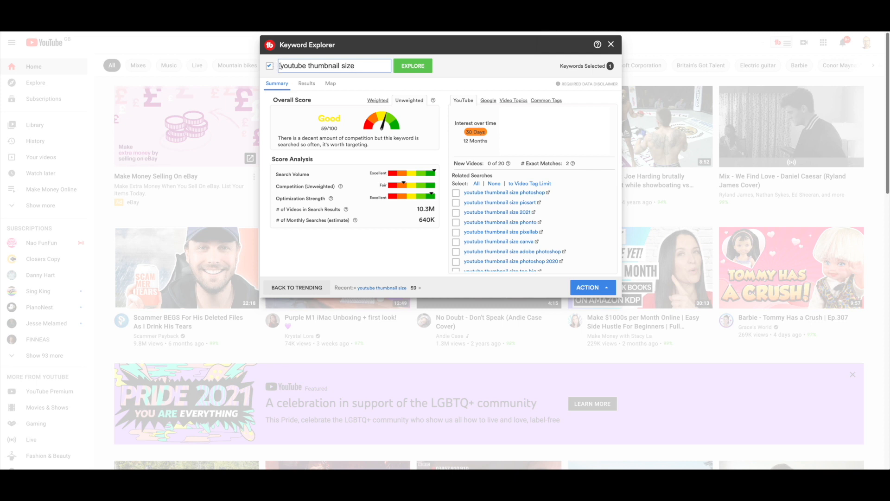
# Extend the keyword to "hot to make a youtube thumbnail and what is the best size" and explore it.
pyautogui.write('hot to make')
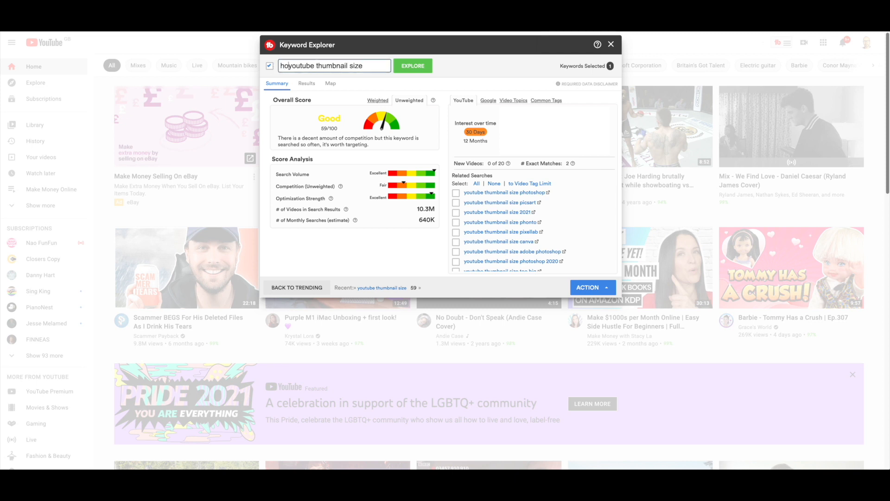
pyautogui.write(' a')
pyautogui.click(380, 69)
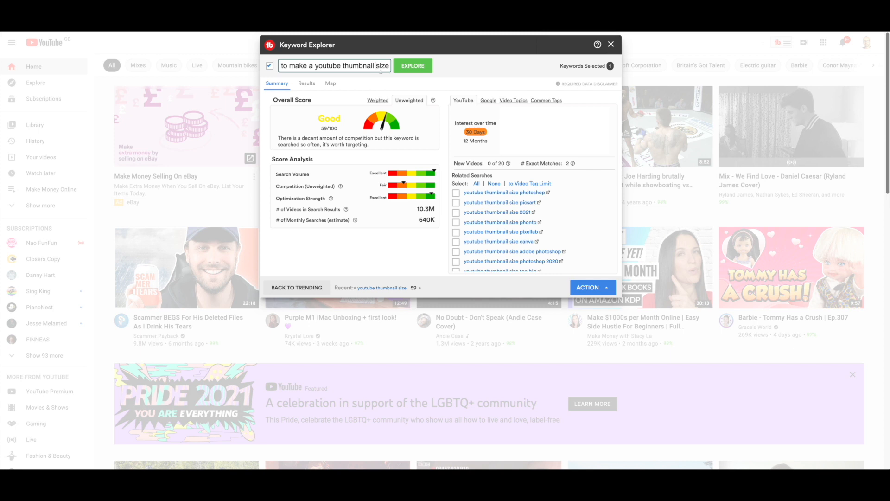
pyautogui.press('BackSpace')
pyautogui.press('BackSpace')
pyautogui.press('BackSpace')
pyautogui.press('BackSpace')
pyautogui.write('and what is the best')
pyautogui.press('Return')
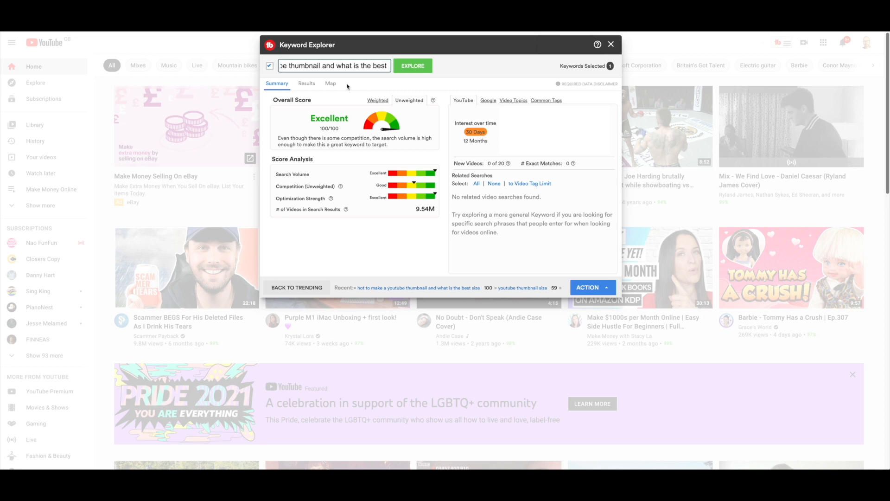
# Copy the full keyword phrase from the Keyword Explorer into a new blank text document.
pyautogui.tripleClick(379, 66)
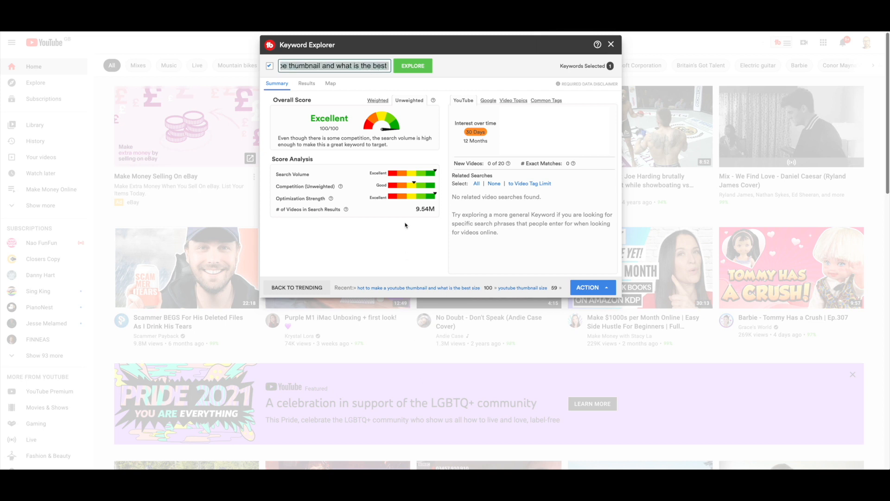
pyautogui.press('super+space')
pyautogui.write('notes')
pyautogui.press('Down')
pyautogui.press('Return')
pyautogui.click(371, 287)
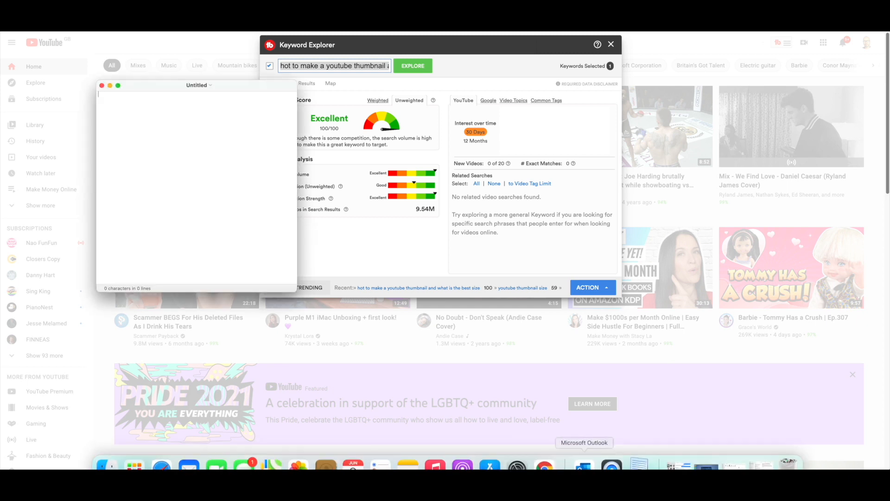
pyautogui.write('hot to make a youtube thumbnail and what is the best size')
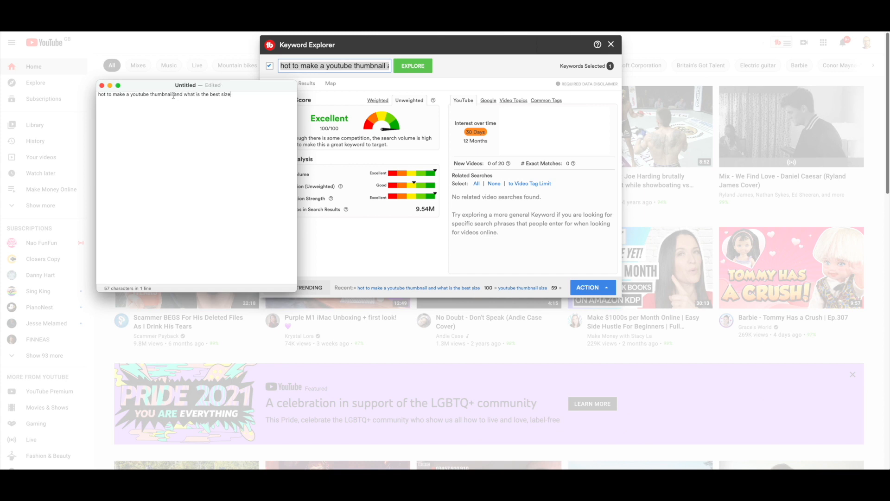
pyautogui.moveTo(174, 96); pyautogui.dragTo(104, 96)
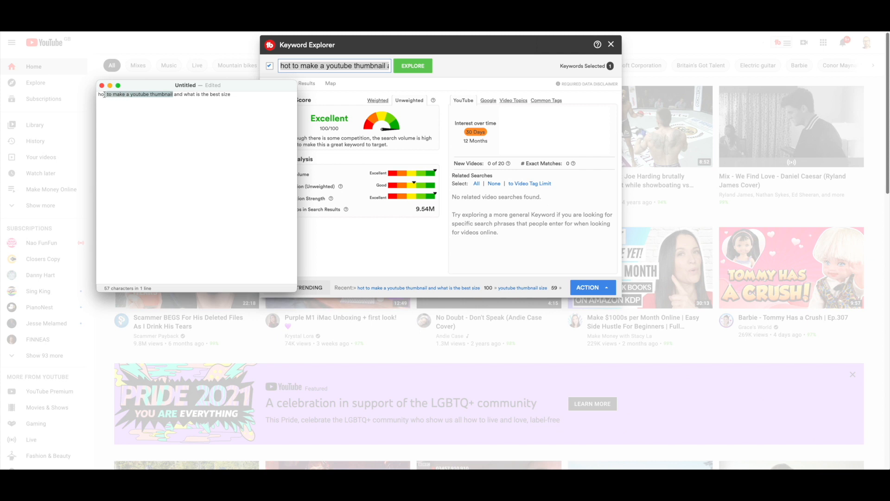
pyautogui.click(146, 117)
# Correct "hot" to "how" at the start of the keyword in the Keyword Explorer and explore it again.
pyautogui.click(291, 66)
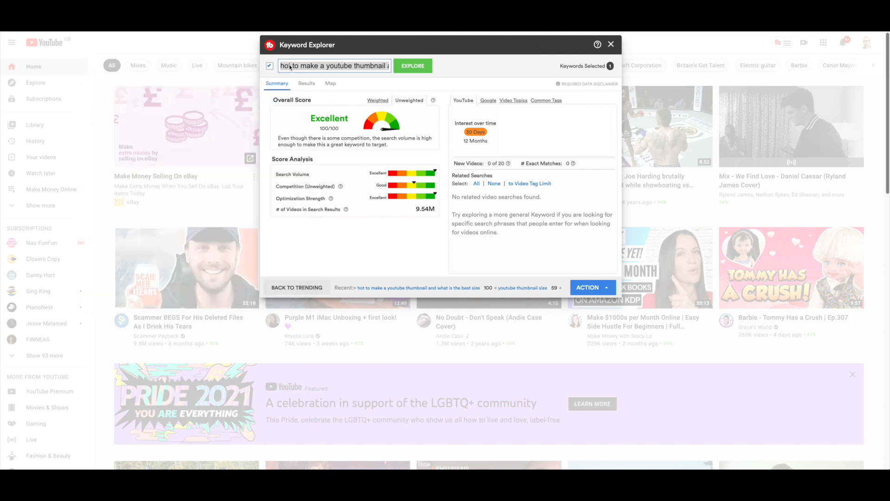
pyautogui.moveTo(291, 67); pyautogui.dragTo(296, 75)
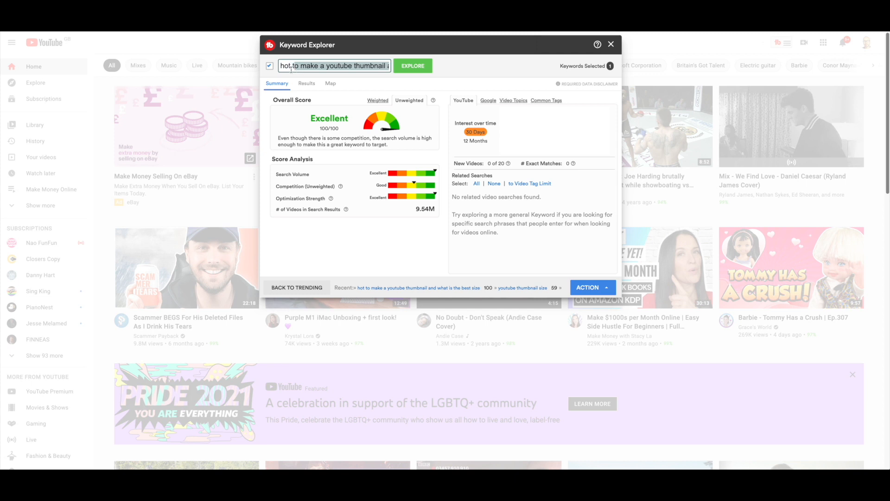
pyautogui.press('Left')
pyautogui.press('BackSpace')
pyautogui.press('BackSpace')
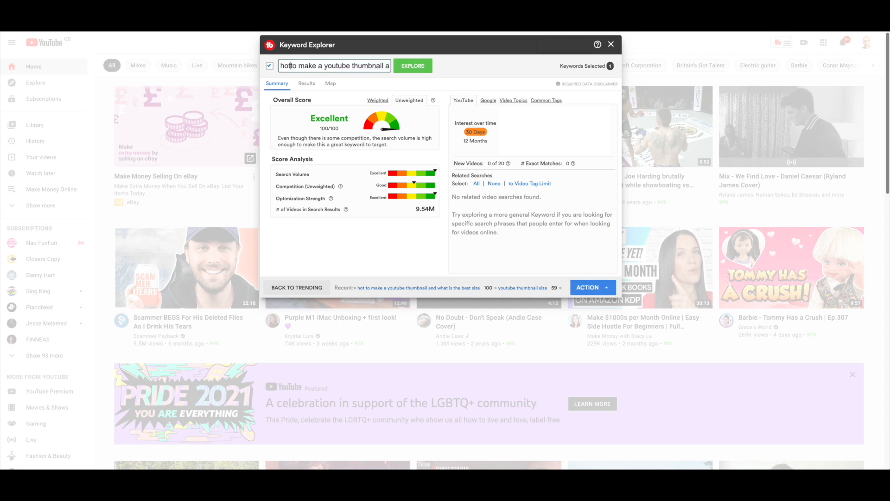
pyautogui.press('BackSpace')
pyautogui.write('ow')
pyautogui.click(418, 70)
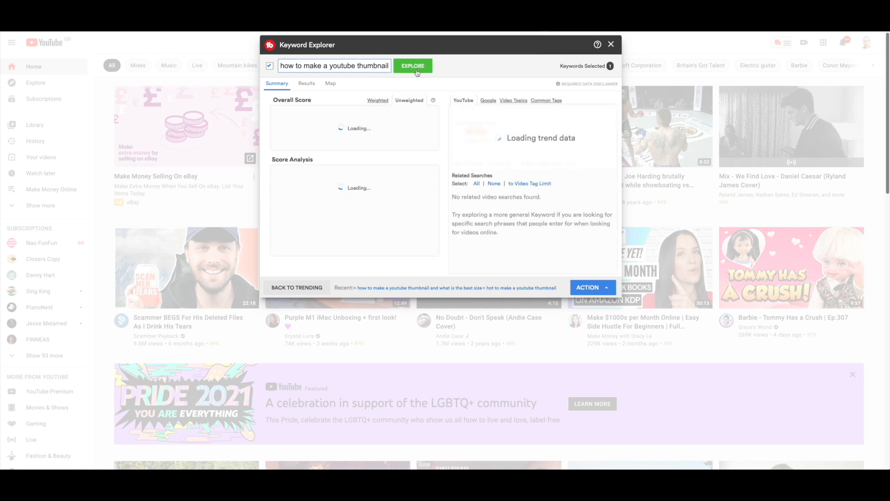
# In the text document, correct "hot" to "how" and add a second copy of the corrected phrase below a blank line.
pyautogui.tripleClick(315, 65)
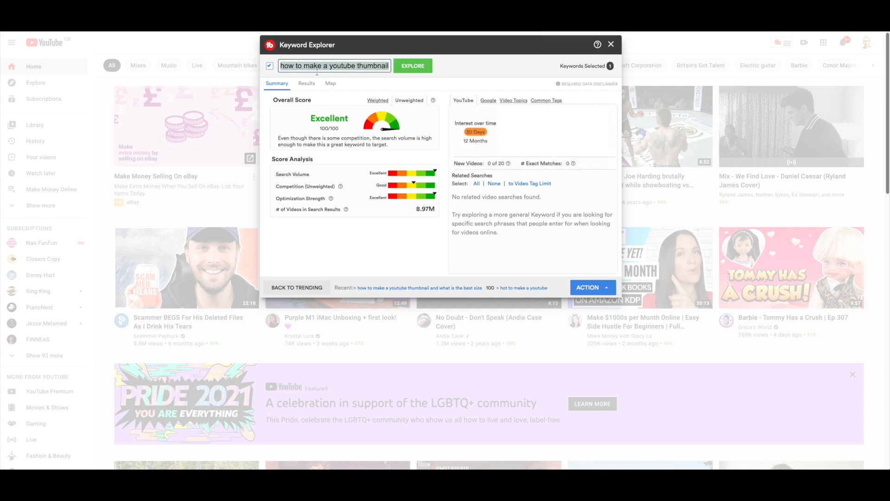
pyautogui.moveTo(517, 464)
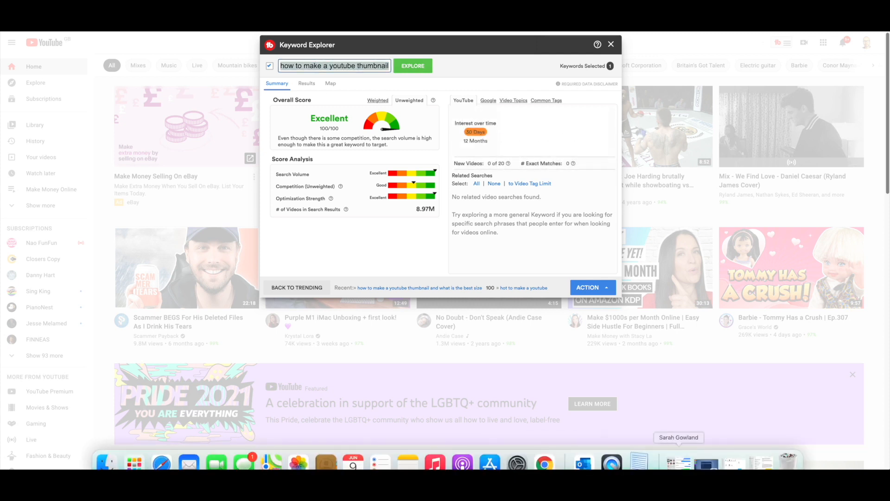
pyautogui.click(640, 463)
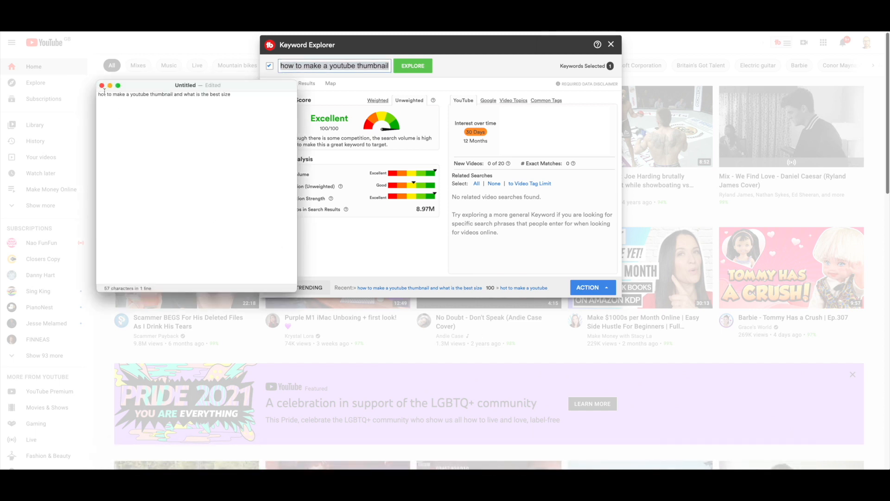
pyautogui.press('BackSpace')
pyautogui.write('w')
pyautogui.write('how to make a youtube thumbnail and what is the best size')
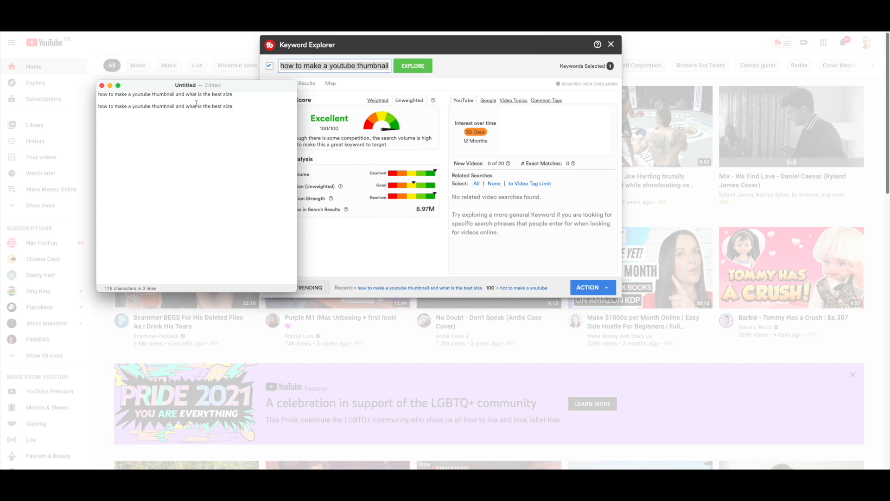
# Shorten the second phrase in the text document to "how to make a youtube thumbnail".
pyautogui.moveTo(235, 107); pyautogui.dragTo(156, 109)
pyautogui.click(155, 110)
pyautogui.moveTo(234, 107); pyautogui.dragTo(174, 110)
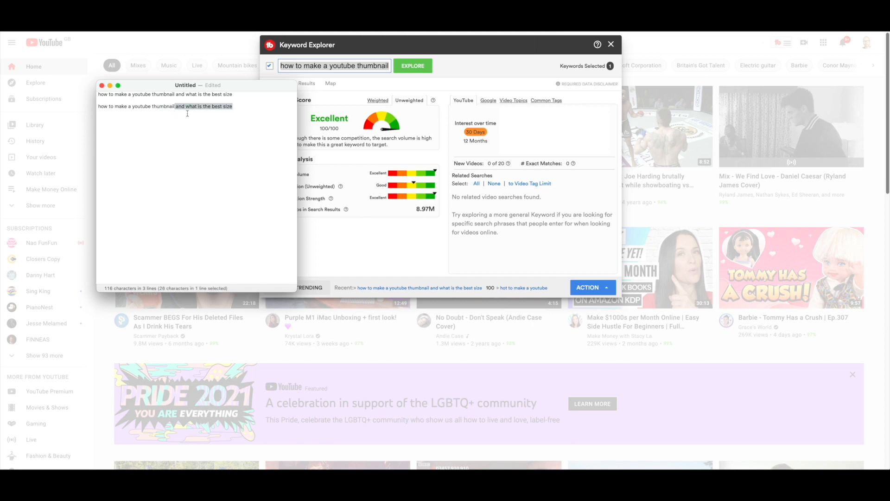
pyautogui.press('BackSpace')
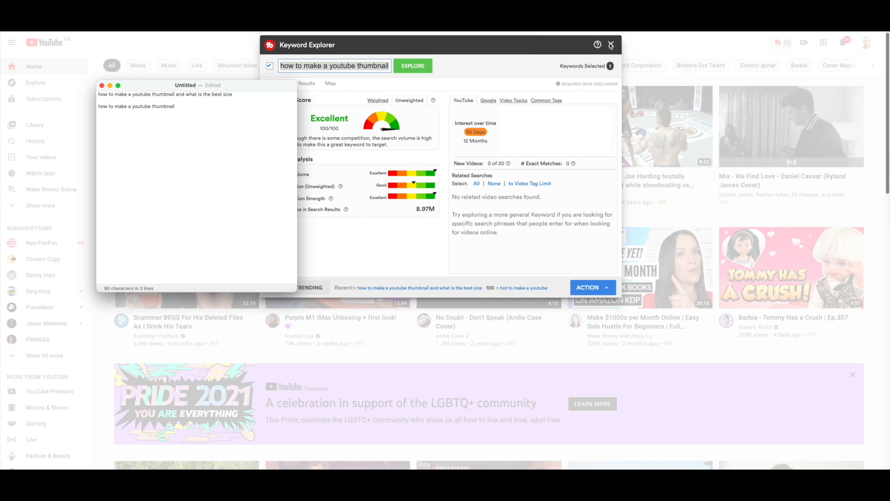
# Close the Keyword Explorer and choose to wait for the unresponsive pages.
pyautogui.click(313, 128)
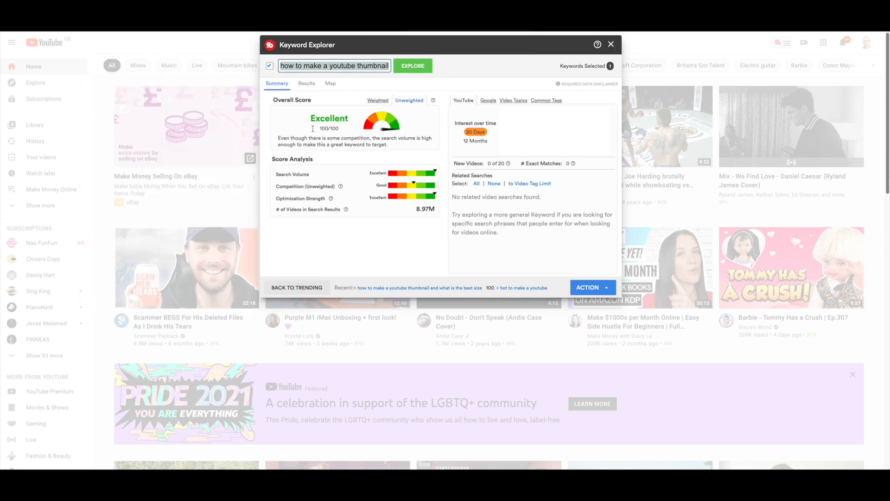
pyautogui.click(611, 44)
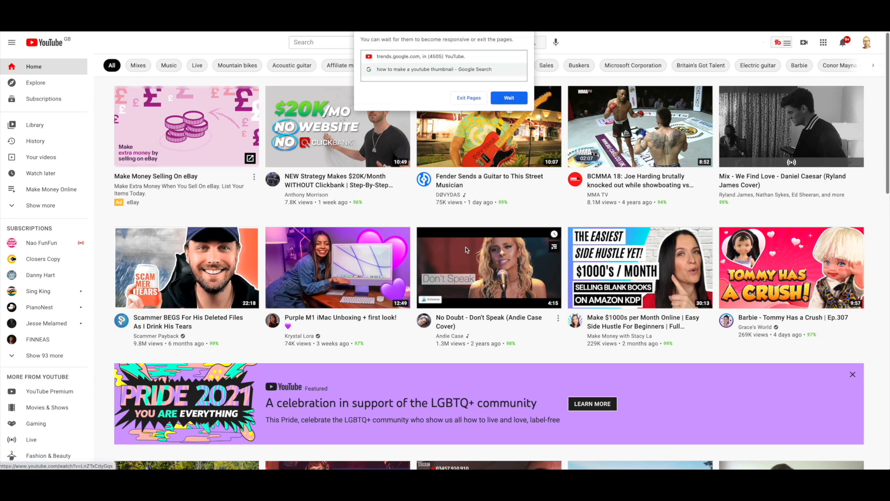
pyautogui.click(509, 102)
# Examine the video thumbnails throughout the YouTube home feed.
pyautogui.scroll(-5, 522, 270)
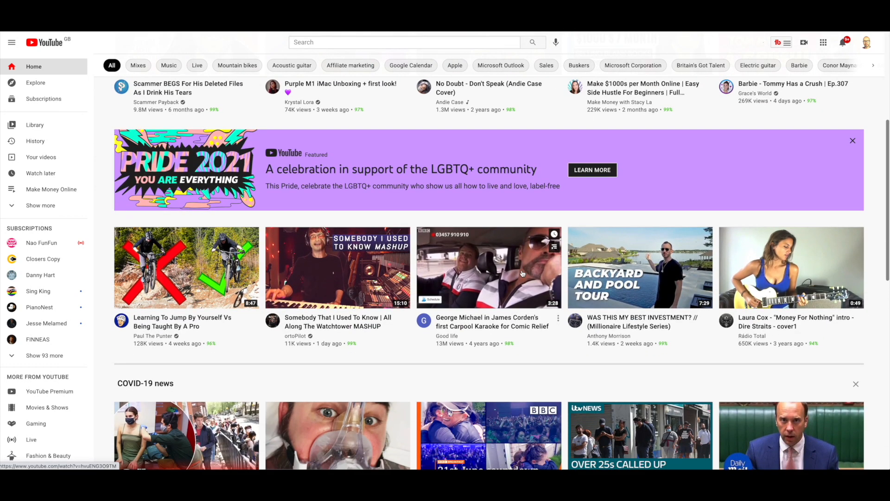
pyautogui.scroll(-2, 522, 274)
pyautogui.scroll(7, 523, 274)
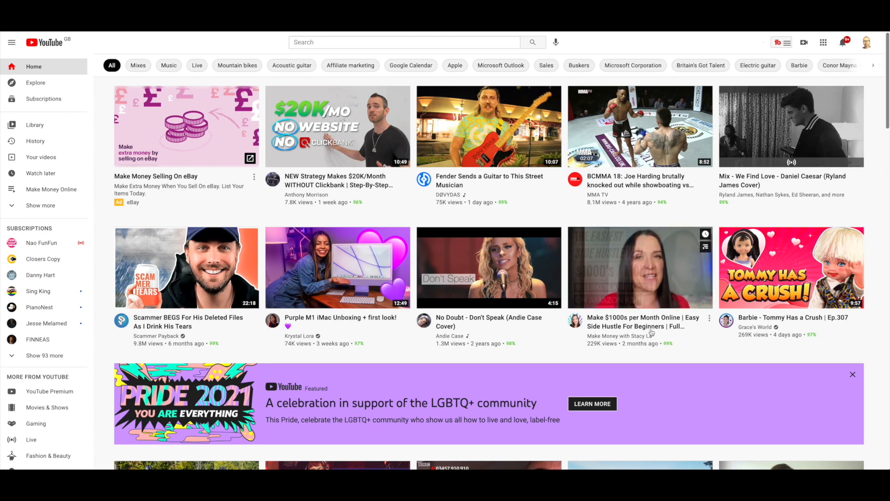
pyautogui.scroll(-8, 649, 327)
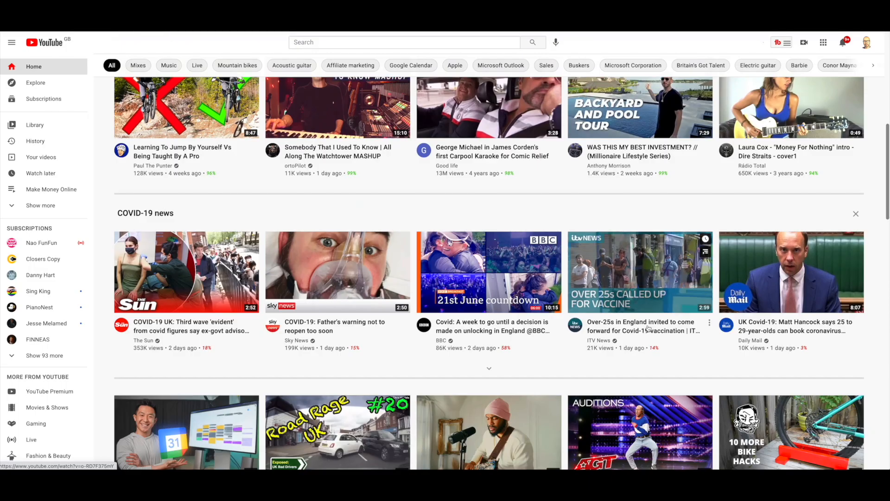
pyautogui.scroll(-6, 650, 329)
pyautogui.scroll(-3, 649, 329)
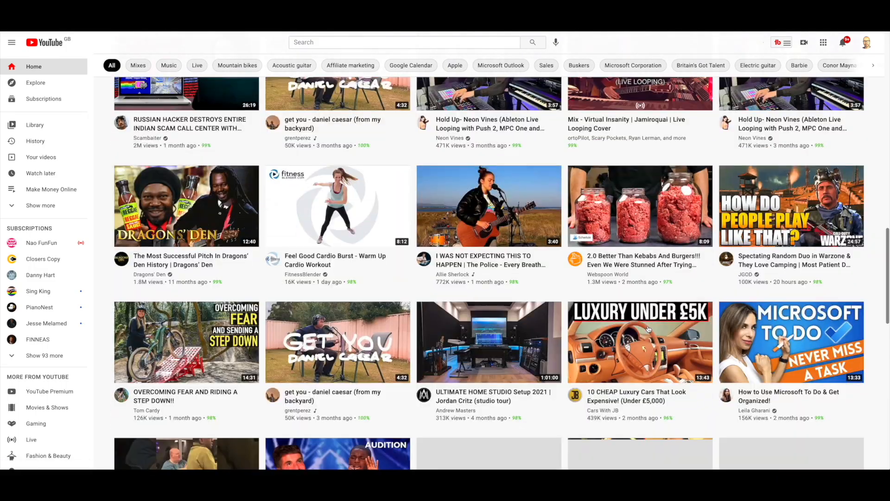
pyautogui.scroll(14, 649, 329)
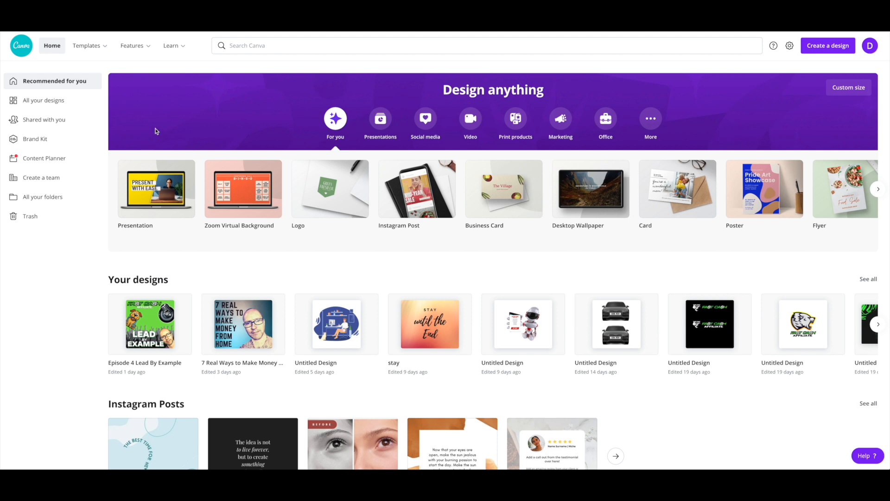
# Search Canva for "youtub" and open the suggested YouTube Thumbnail templates.
pyautogui.click(251, 47)
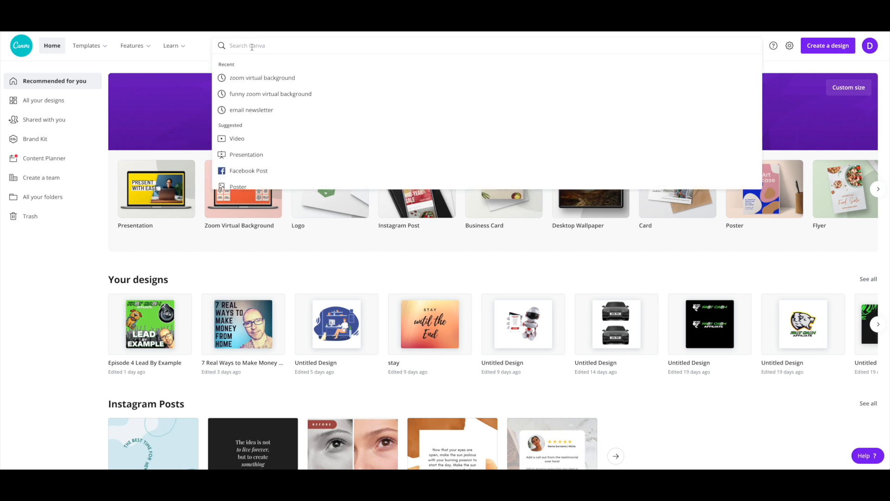
pyautogui.write('youtub')
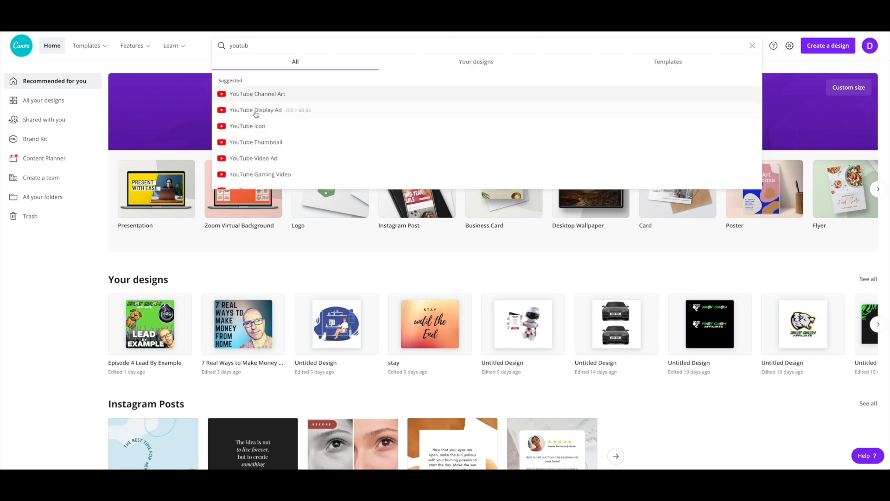
pyautogui.click(251, 143)
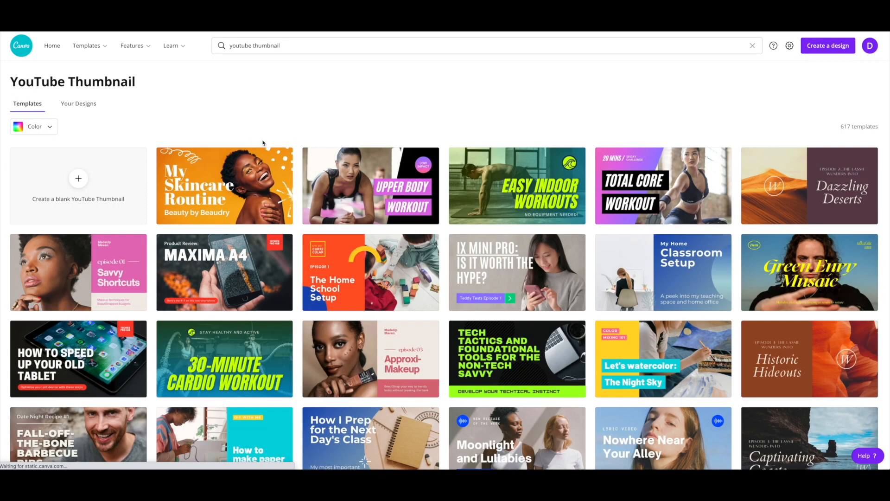
# Look through the YouTube Thumbnail templates for layout and style ideas, returning to the start of the list.
pyautogui.scroll(-2, 342, 139)
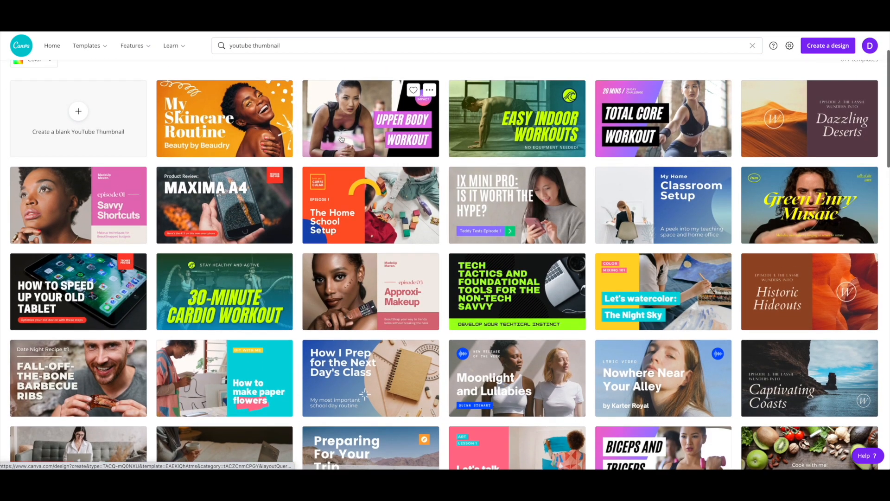
pyautogui.scroll(1, 342, 139)
pyautogui.scroll(-3, 342, 140)
pyautogui.scroll(-2, 340, 138)
pyautogui.scroll(4, 341, 139)
pyautogui.scroll(-6, 340, 139)
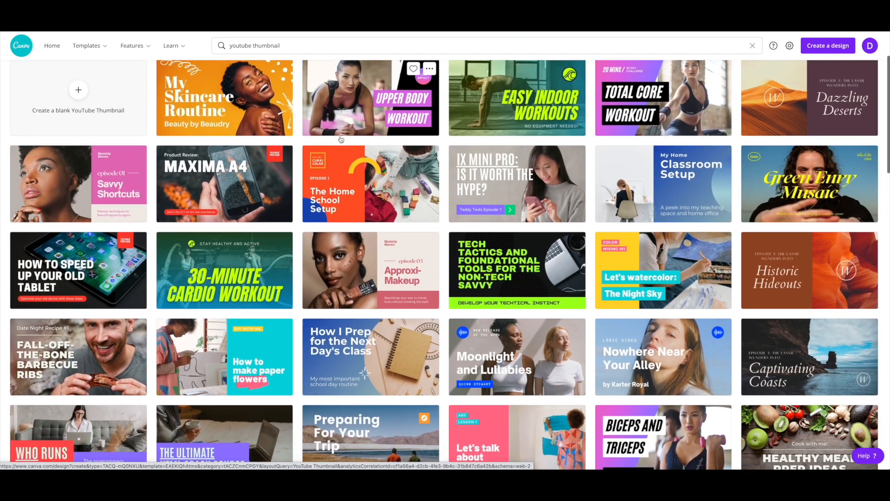
pyautogui.scroll(-5, 341, 140)
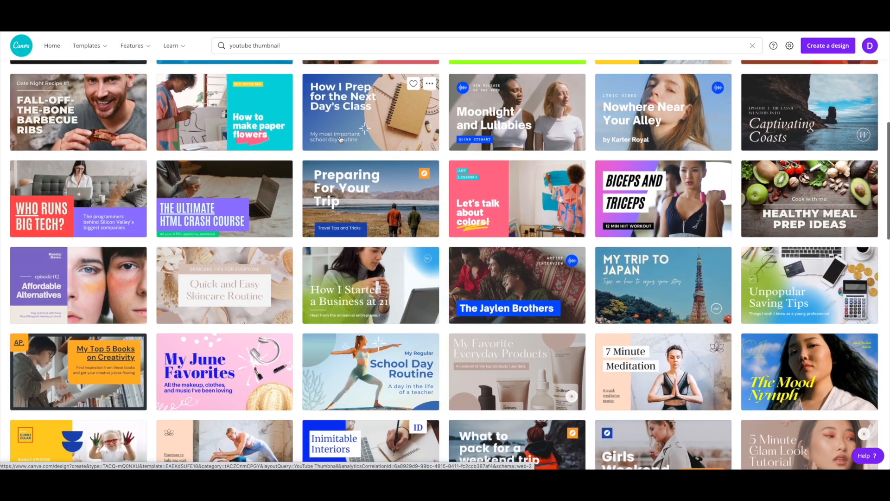
pyautogui.scroll(-7, 341, 140)
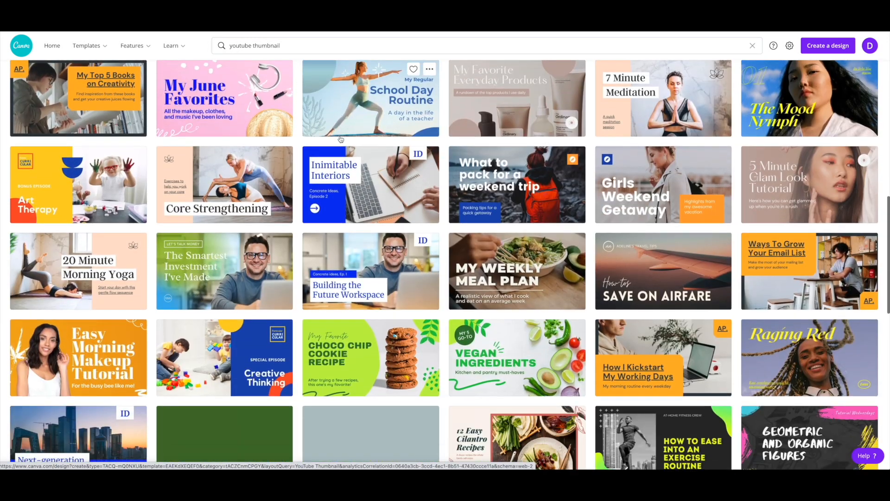
pyautogui.scroll(-5, 341, 139)
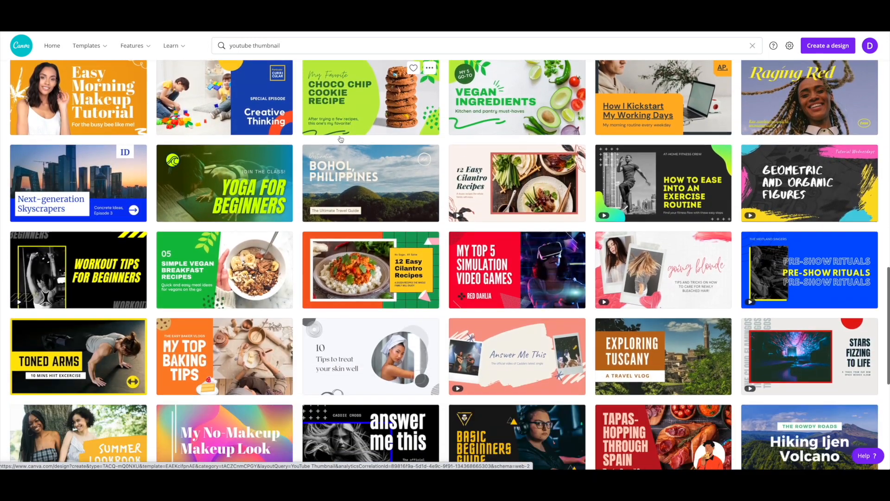
pyautogui.scroll(-6, 341, 138)
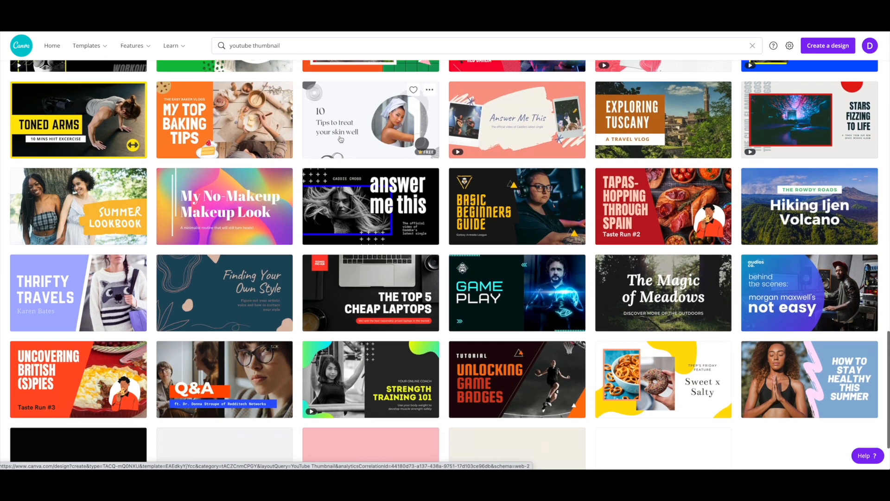
pyautogui.scroll(-5, 341, 139)
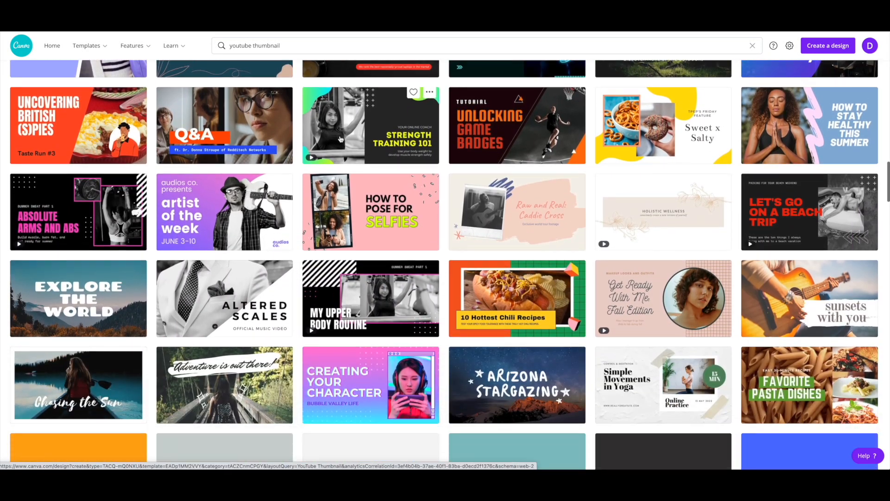
pyautogui.scroll(-2, 341, 139)
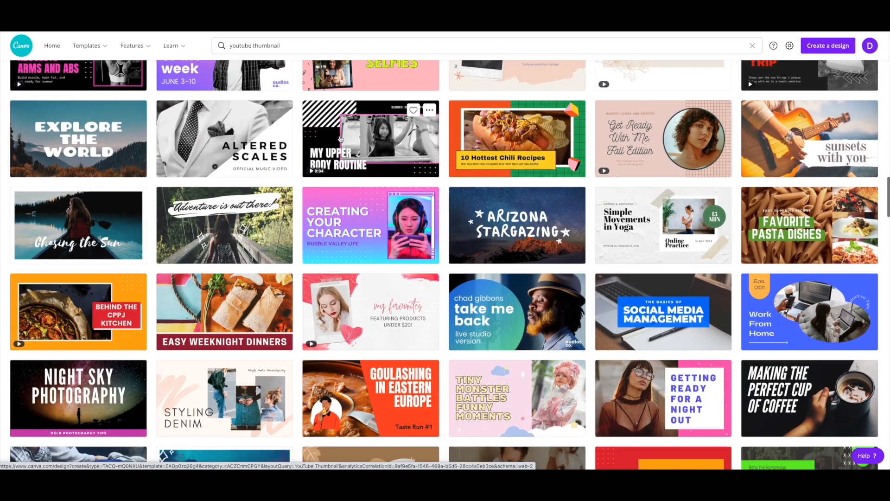
pyautogui.scroll(-3, 341, 139)
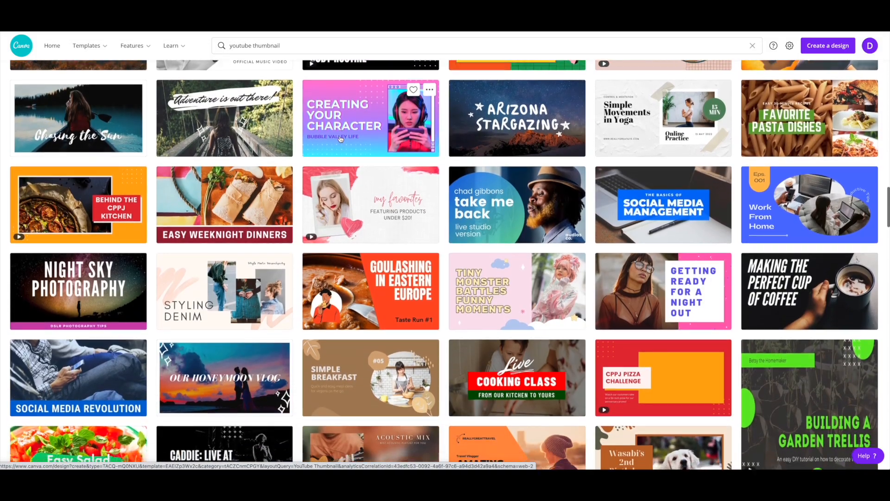
pyautogui.scroll(6, 341, 139)
pyautogui.scroll(15, 341, 140)
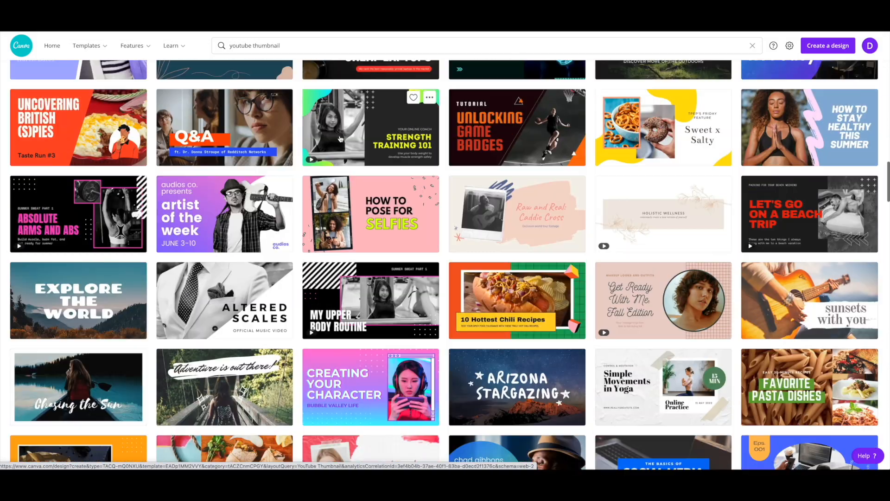
pyautogui.scroll(3, 341, 139)
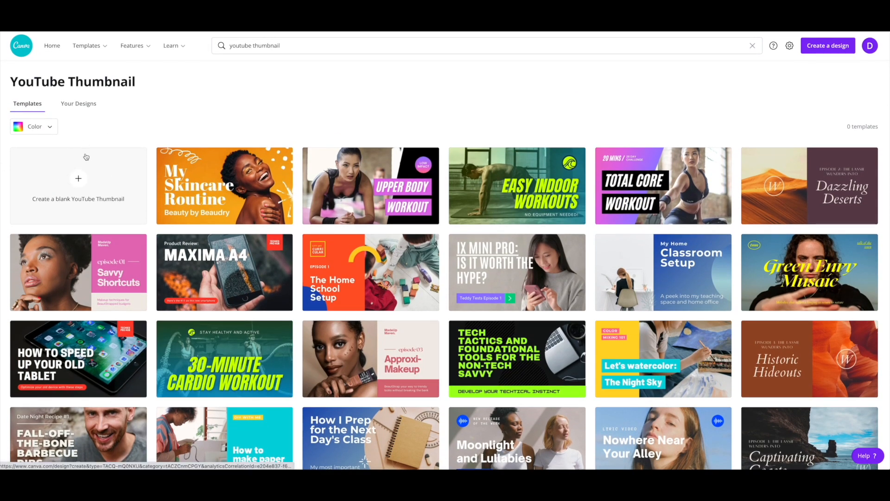
# Open the YouTube Channel Art templates and look through the available designs.
pyautogui.moveTo(267, 159)
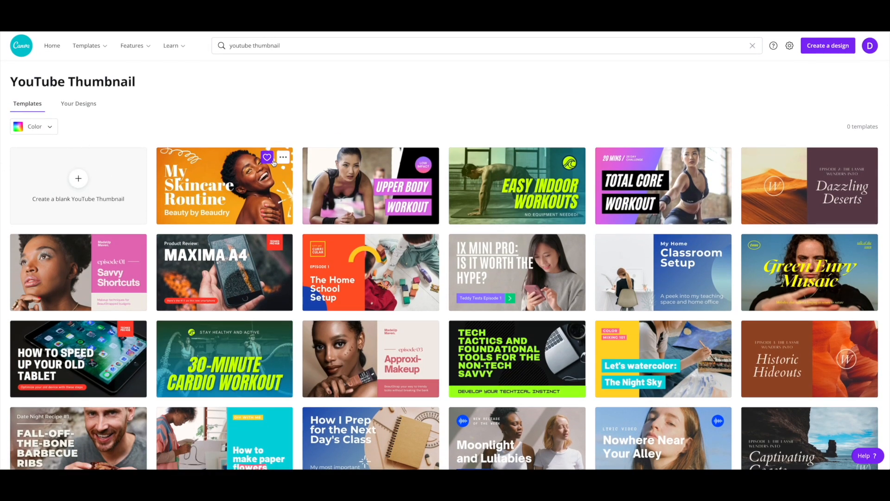
pyautogui.moveTo(100, 40)
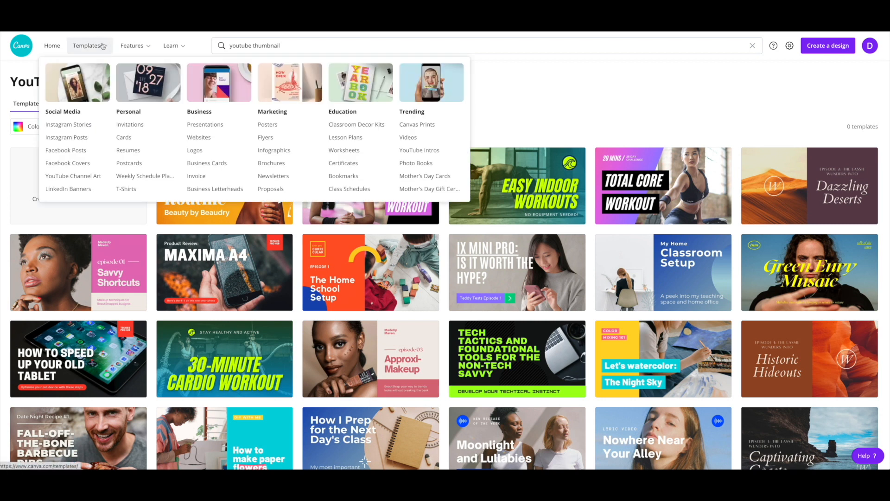
pyautogui.click(72, 176)
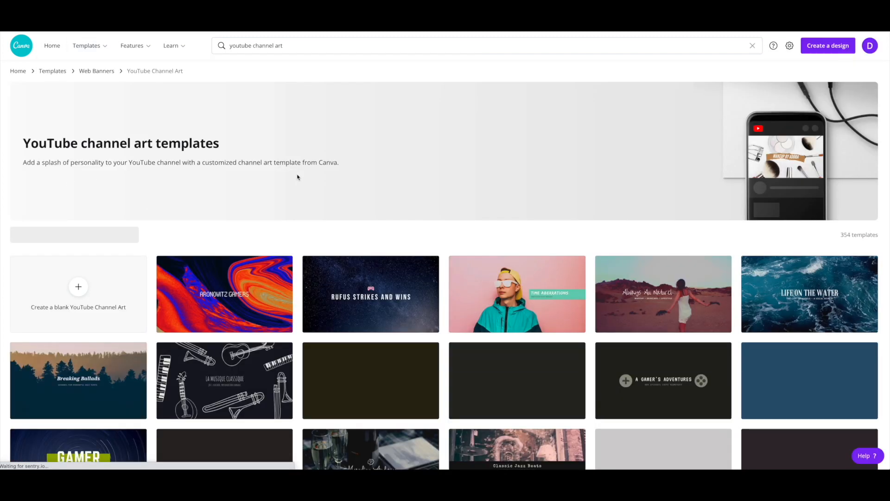
pyautogui.scroll(-5, 318, 179)
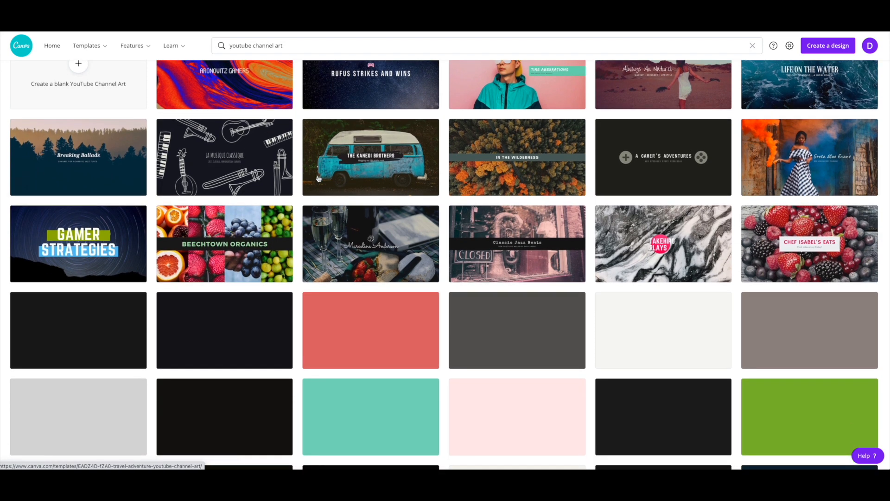
pyautogui.scroll(-7, 319, 178)
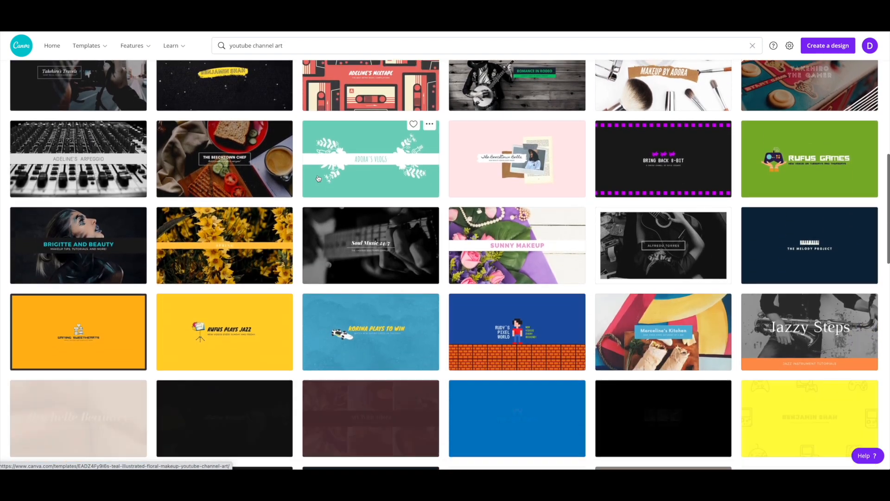
pyautogui.scroll(-5, 318, 179)
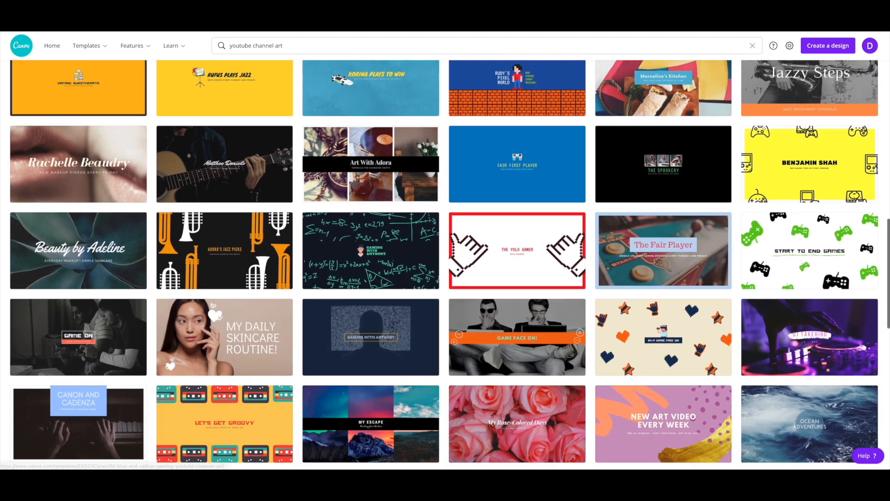
pyautogui.scroll(-6, 319, 178)
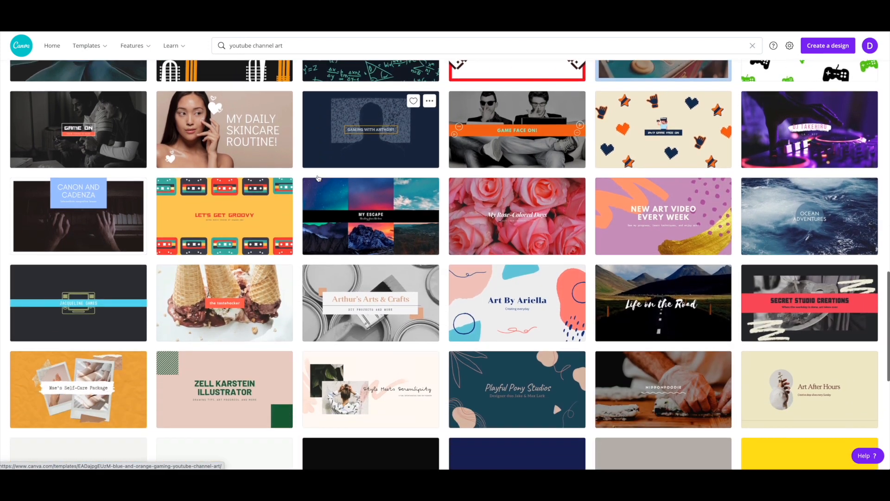
pyautogui.scroll(-8, 319, 178)
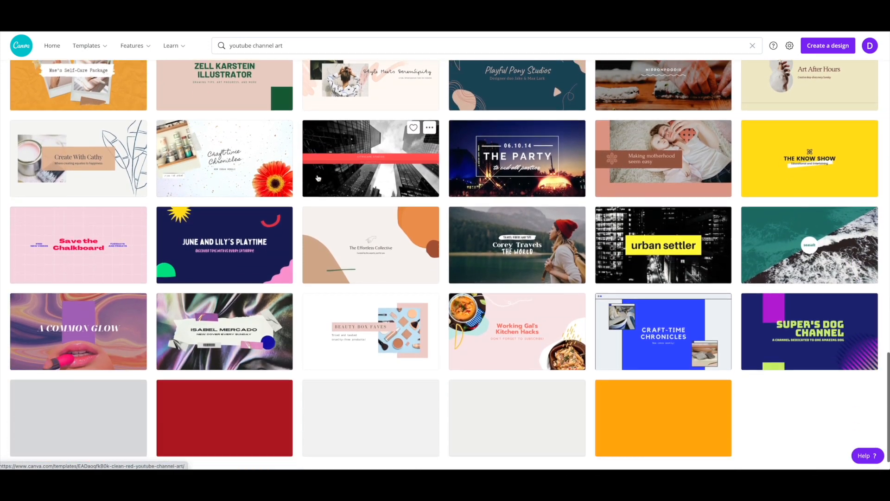
pyautogui.scroll(-5, 319, 179)
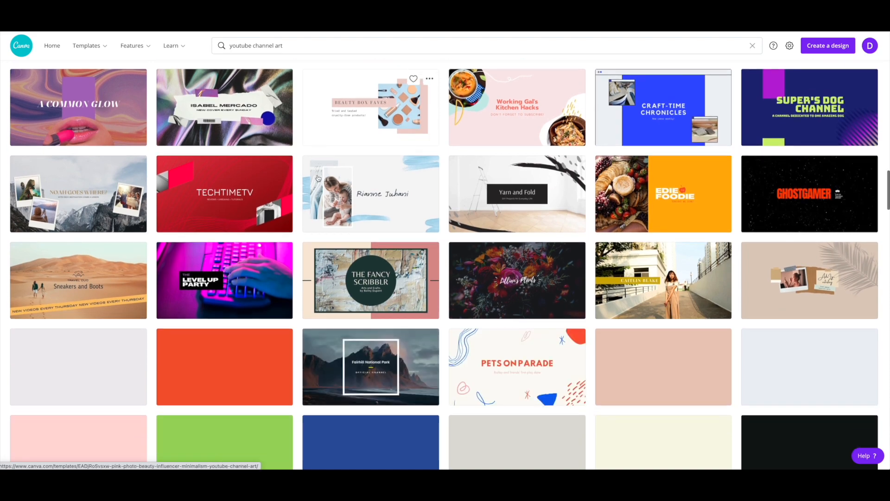
pyautogui.scroll(20, 318, 177)
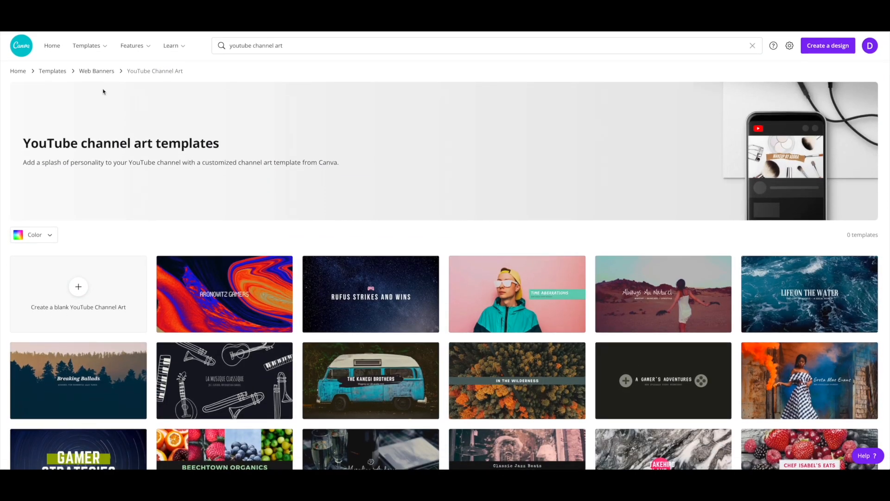
# Search for "youtube thu", open the YouTube Thumbnails templates and create a blank YouTube thumbnail.
pyautogui.click(288, 47)
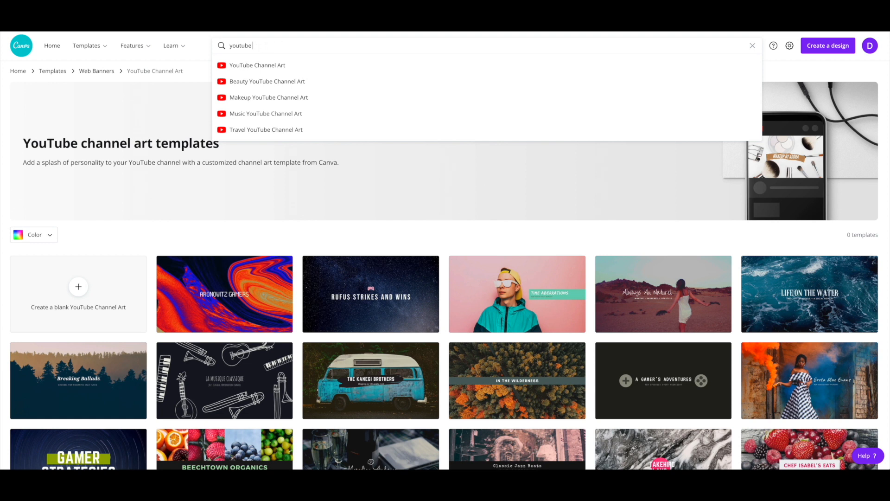
pyautogui.write('thu')
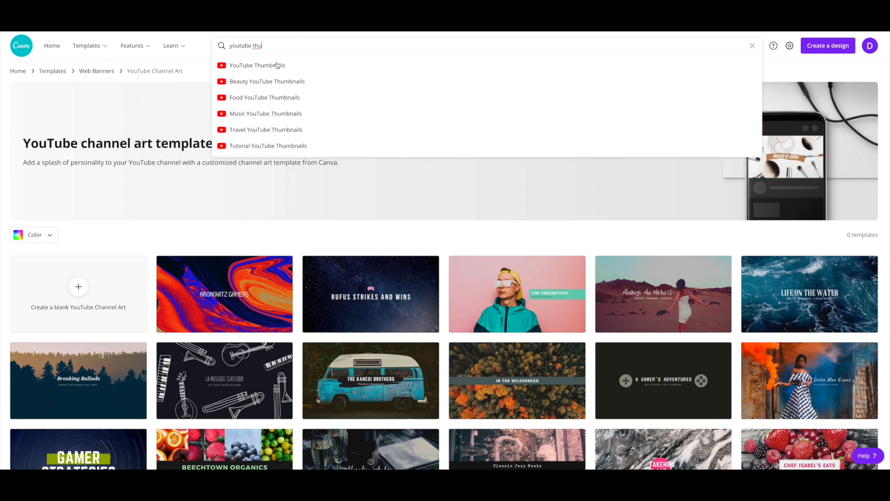
pyautogui.click(272, 67)
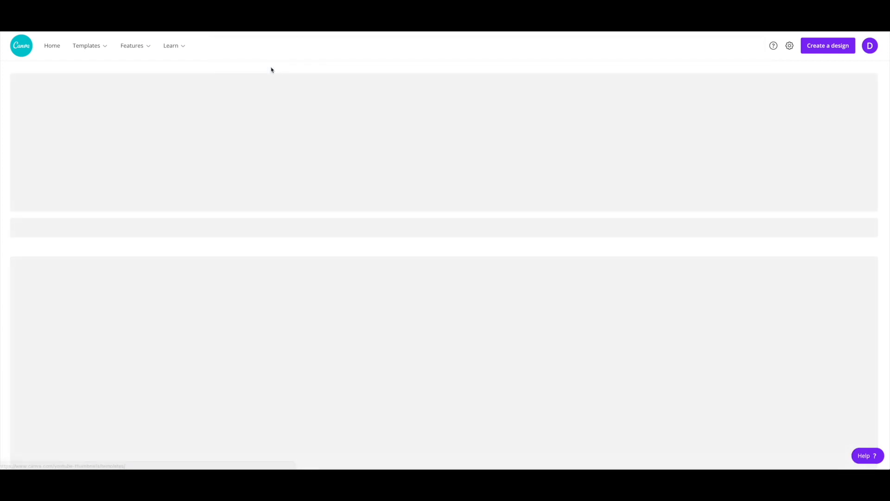
pyautogui.click(88, 307)
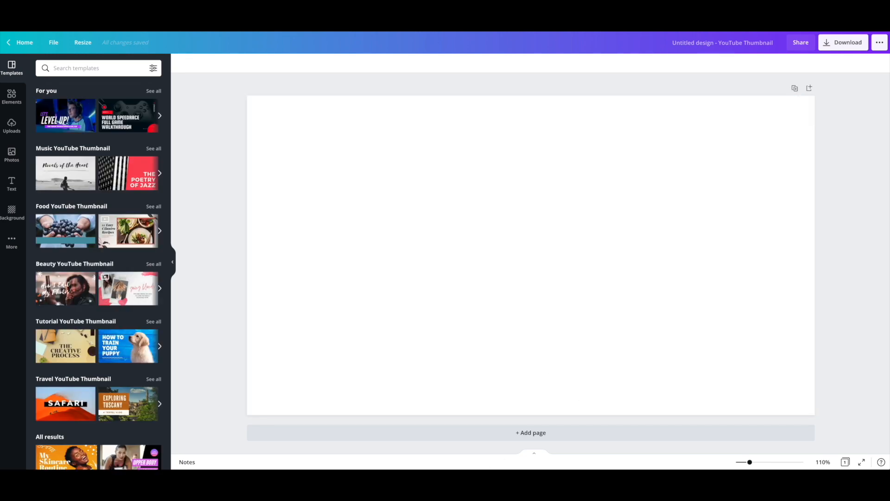
# Switch to the text document and capitalize "How" and "Make" in the second phrase.
pyautogui.moveTo(490, 463)
pyautogui.click(639, 461)
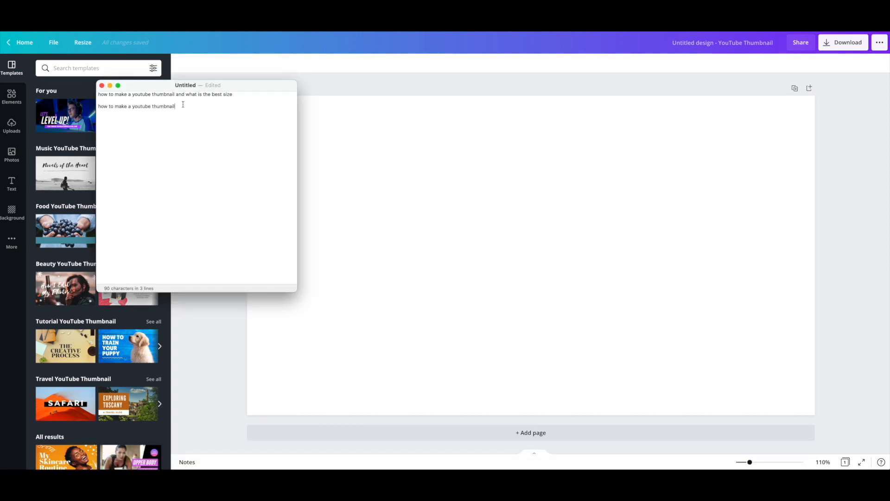
pyautogui.tripleClick(92, 108)
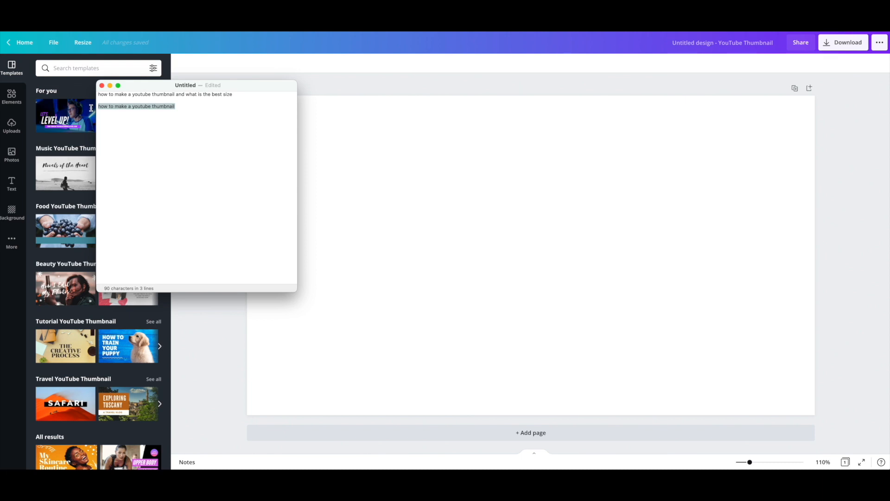
pyautogui.press('Right')
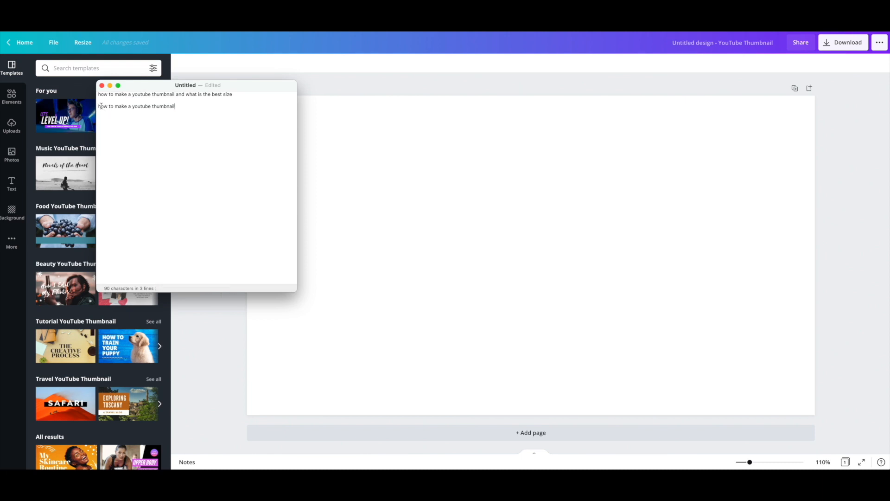
pyautogui.moveTo(98, 106); pyautogui.dragTo(100, 107)
pyautogui.write('H')
pyautogui.moveTo(116, 107); pyautogui.dragTo(118, 107)
pyautogui.write('M')
pyautogui.press('BackSpace')
pyautogui.write('M')
# Change the end of the second phrase to "YouTube Thumbnail" and copy the whole phrase.
pyautogui.press('BackSpace')
pyautogui.write('Y')
pyautogui.click(143, 106)
pyautogui.press('BackSpace')
pyautogui.write('Tube T')
pyautogui.moveTo(181, 107); pyautogui.dragTo(88, 106)
pyautogui.hotkey('ctrl', 'c')
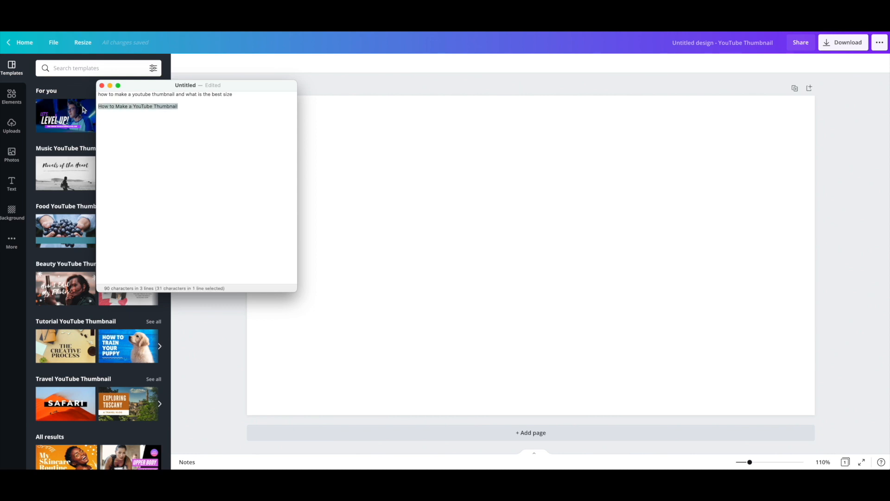
# Return to the blank thumbnail design, add a heading and paste "How to Make a YouTube Thumbnail" as its text.
pyautogui.click(354, 125)
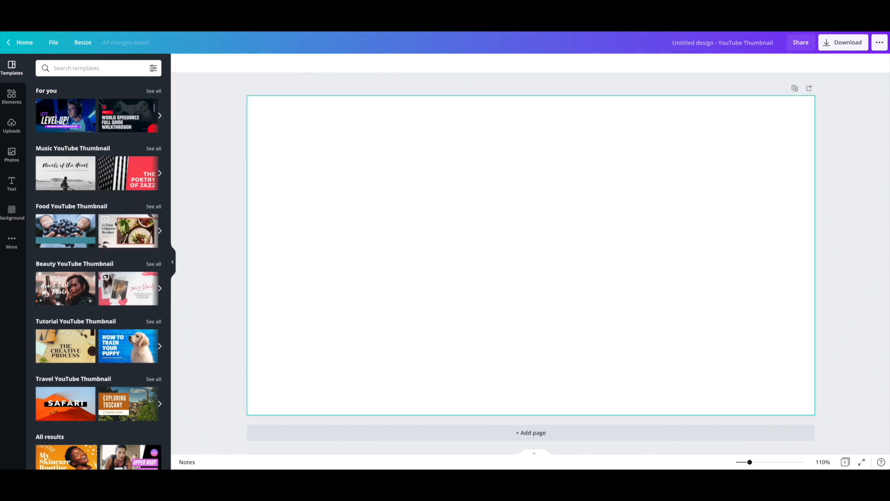
pyautogui.click(12, 186)
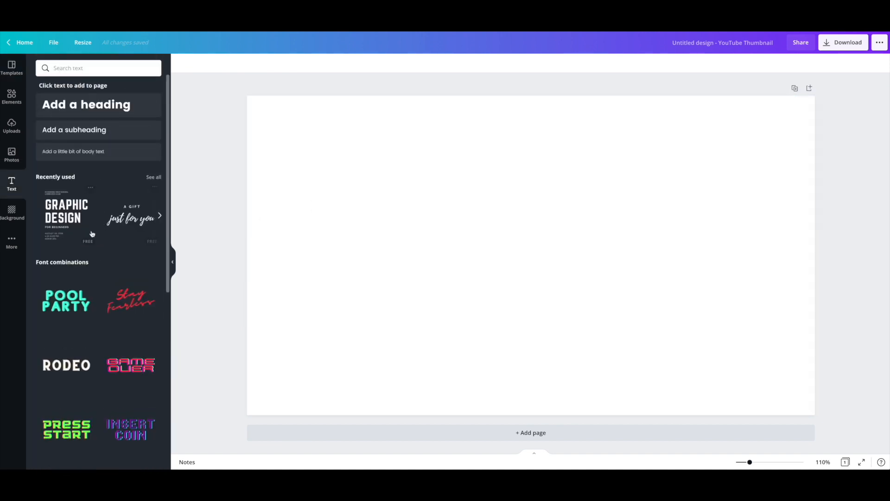
pyautogui.scroll(-2, 108, 237)
pyautogui.scroll(-8, 108, 237)
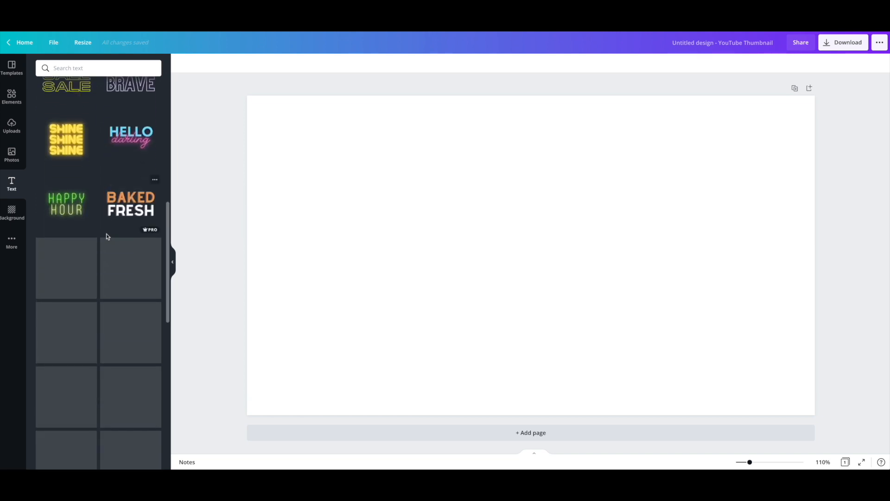
pyautogui.scroll(10, 108, 237)
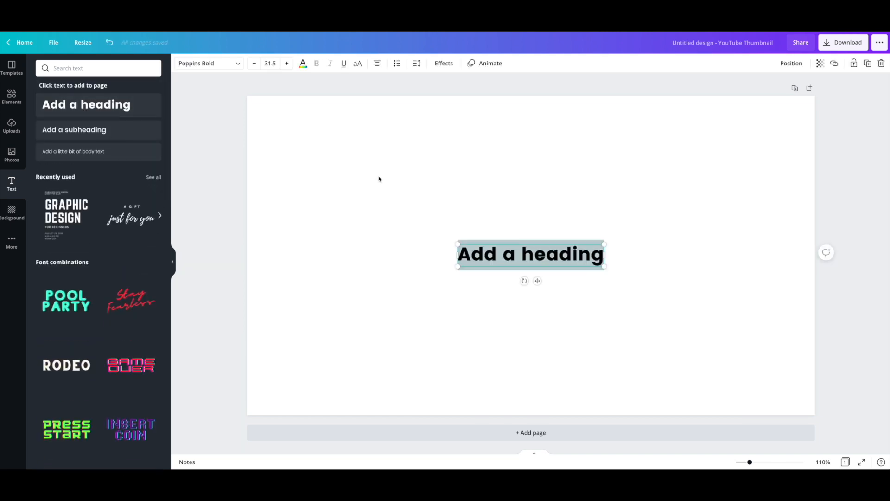
pyautogui.hotkey('ctrl', 'v')
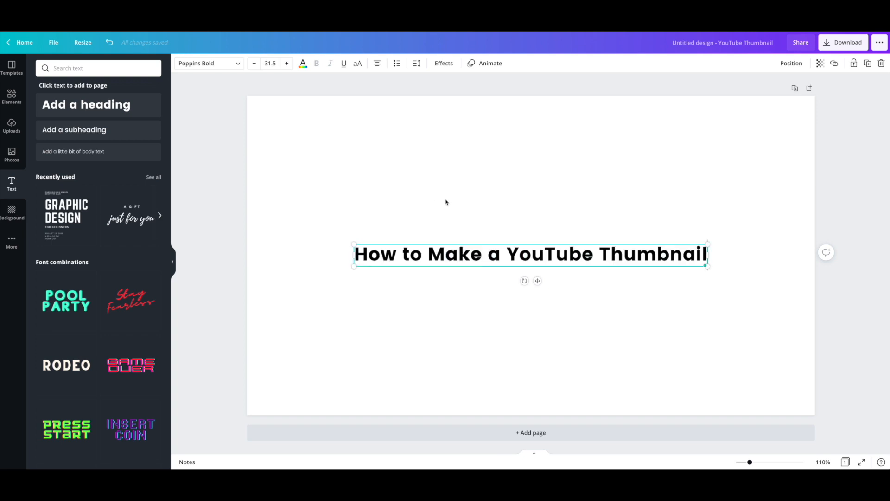
# Shorten the heading to "How to Make a" and move it to the upper-left area of the page.
pyautogui.click(511, 256)
pyautogui.moveTo(500, 258); pyautogui.dragTo(723, 258)
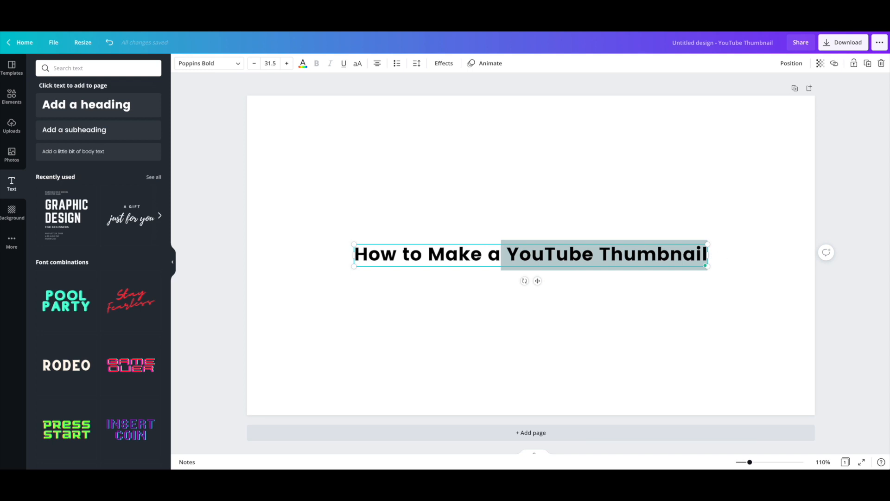
pyautogui.press('BackSpace')
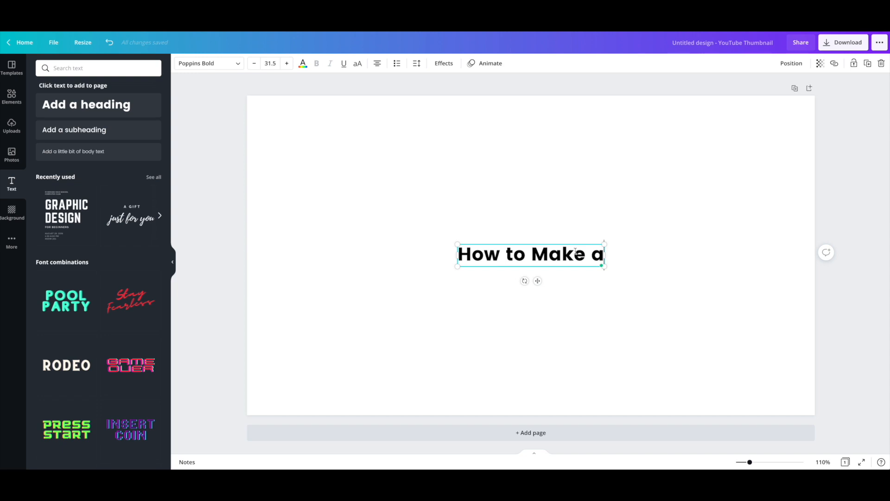
pyautogui.click(586, 286)
pyautogui.moveTo(568, 257); pyautogui.dragTo(434, 161)
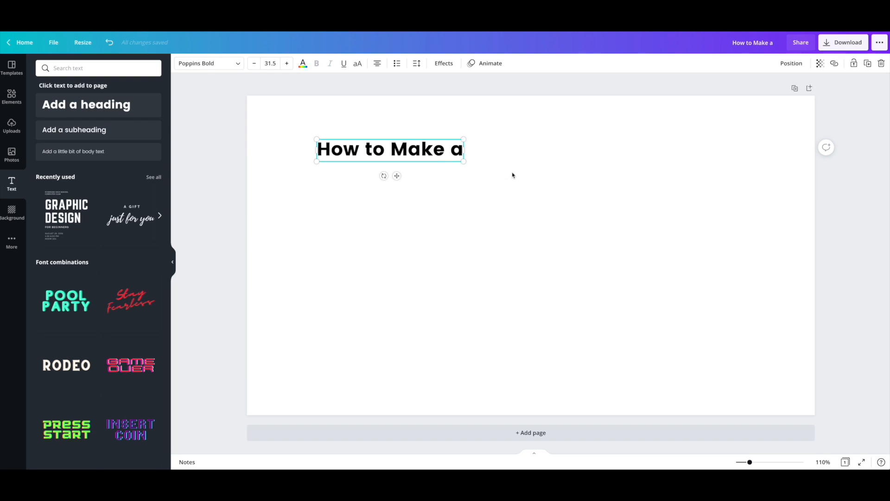
# Duplicate the "How to Make a" heading, place the copy lower on the page and change its text to "Thumbnail".
pyautogui.hotkey('ctrl', 'd')
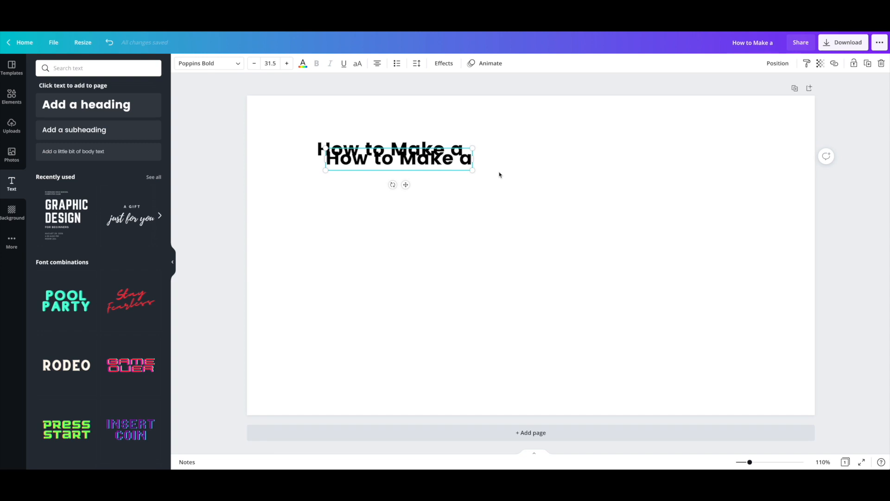
pyautogui.moveTo(419, 164); pyautogui.dragTo(491, 251)
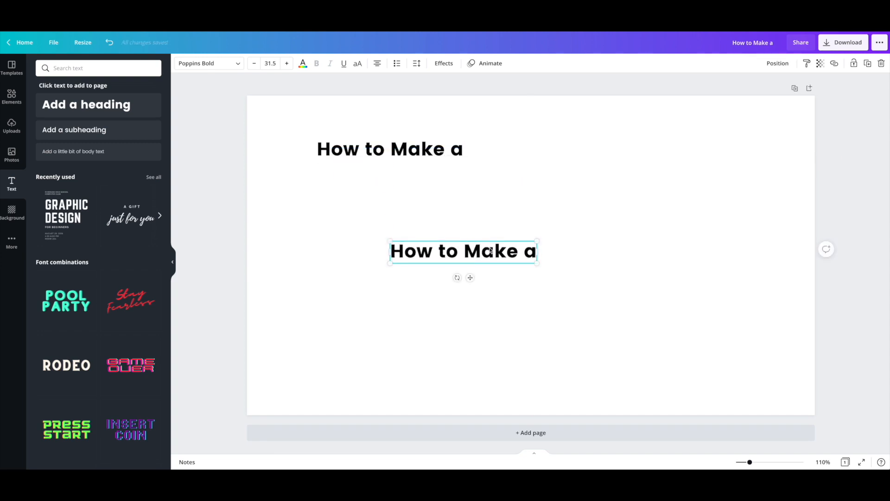
pyautogui.doubleClick(401, 255)
pyautogui.write('thumb')
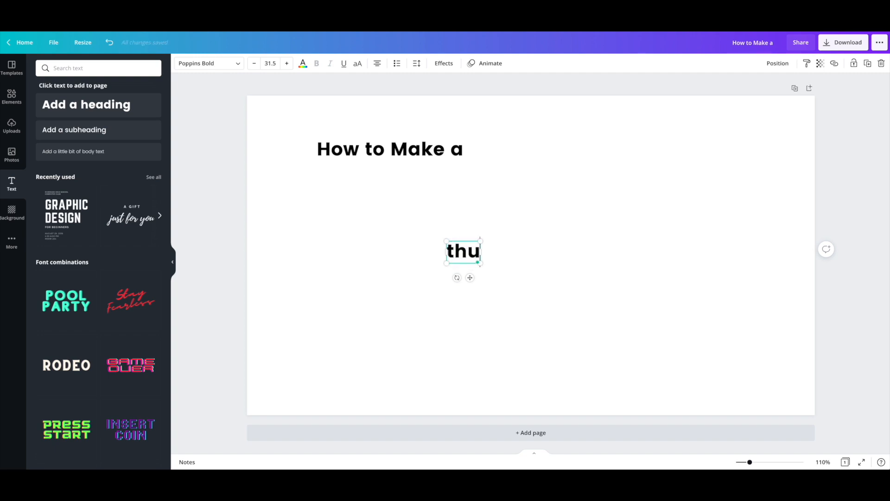
pyautogui.press('BackSpace')
pyautogui.press('BackSpace')
pyautogui.press('BackSpace')
pyautogui.press('BackSpace')
pyautogui.press('BackSpace')
pyautogui.write('Thu')
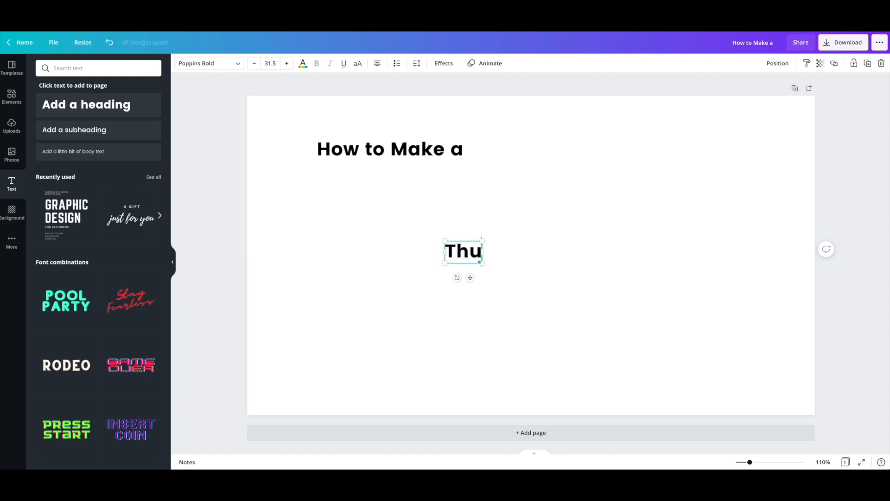
pyautogui.write('mbni')
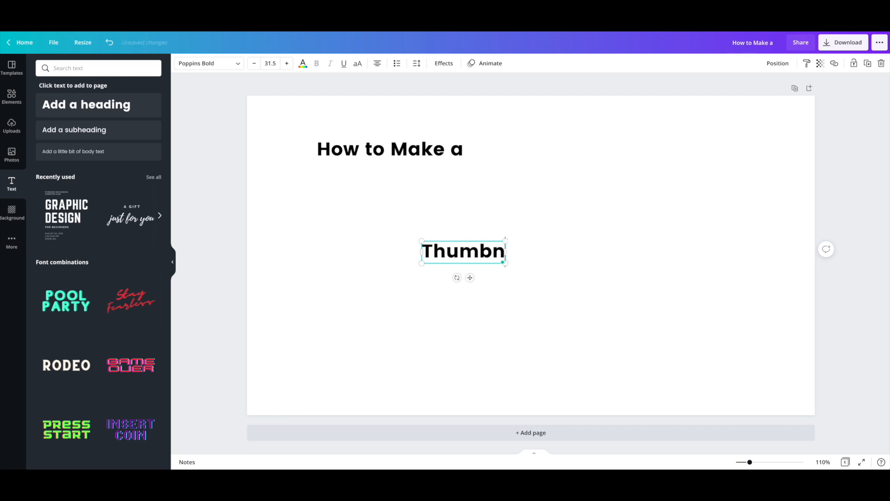
pyautogui.press('BackSpace')
pyautogui.press('BackSpace')
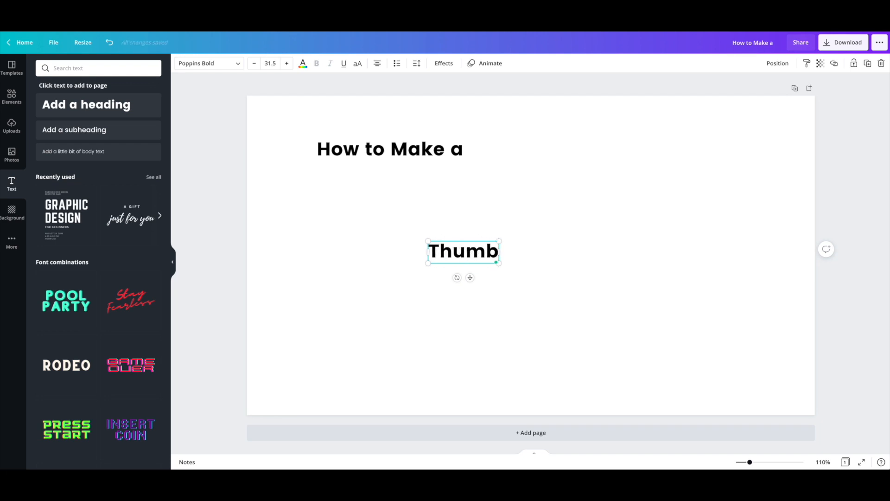
pyautogui.write('nail')
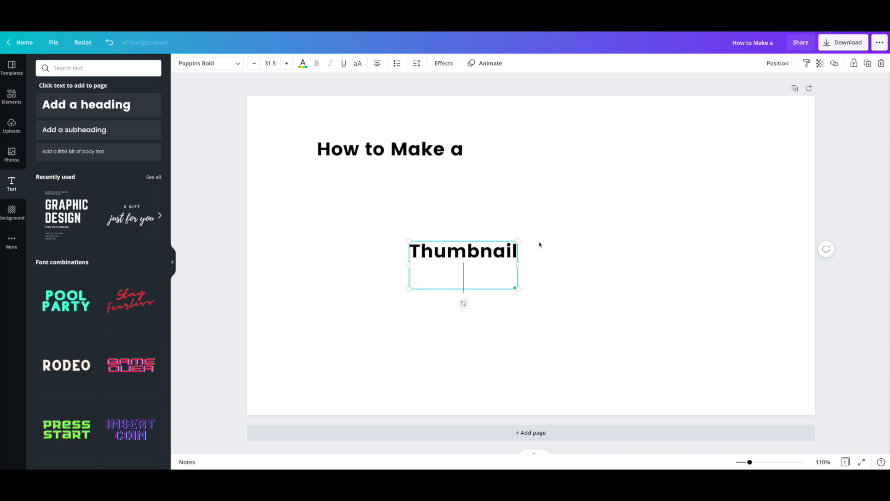
# Try to resize the "Thumbnail" text box, and delete it from the page.
pyautogui.click(521, 258)
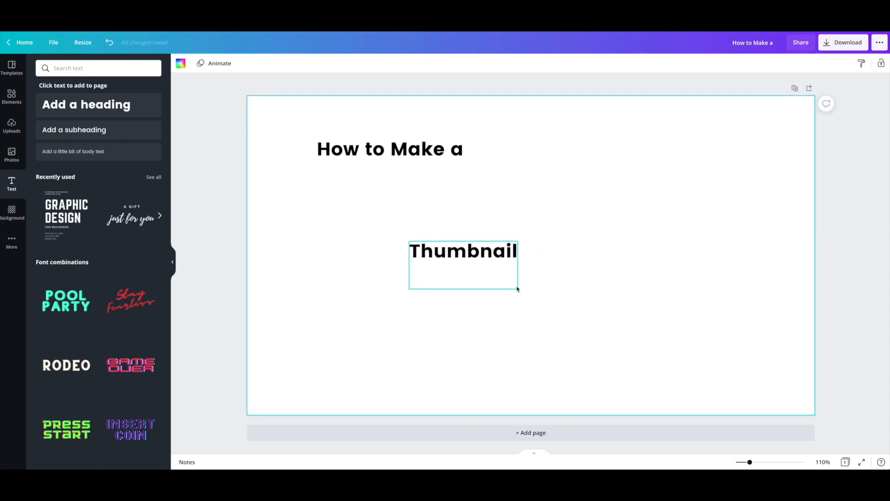
pyautogui.click(517, 288)
pyautogui.moveTo(517, 281); pyautogui.dragTo(535, 266)
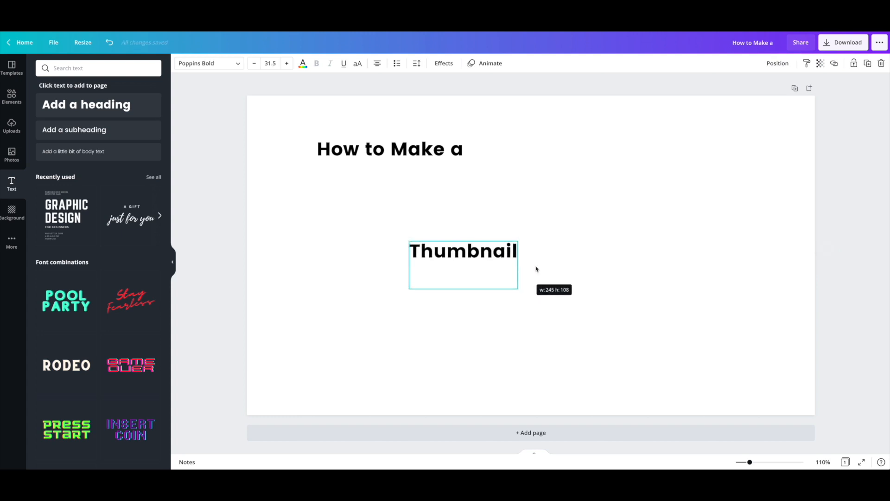
pyautogui.click(404, 154)
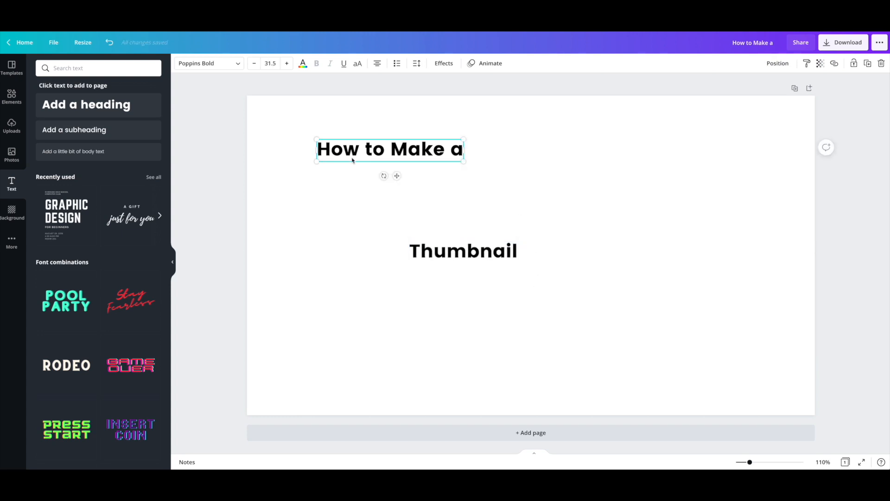
pyautogui.click(455, 251)
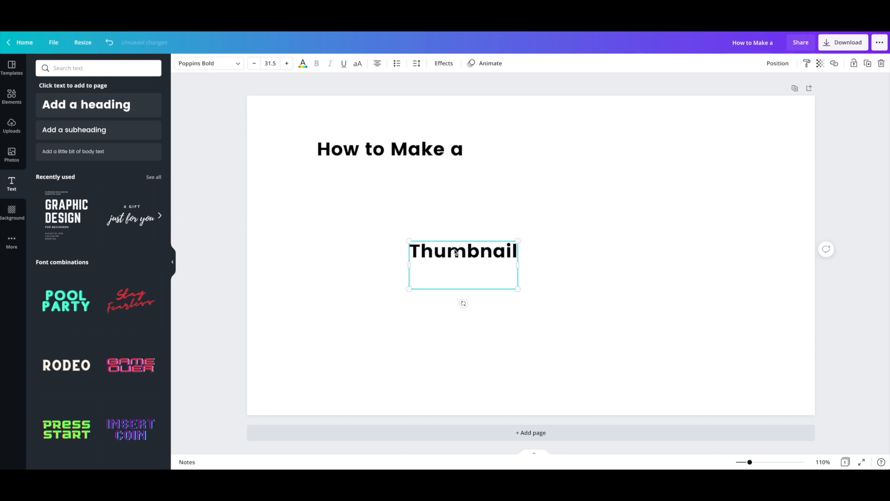
pyautogui.press('Delete')
# Set the "How to Make a" heading's font to Horizon and enlarge it to about size 55.
pyautogui.click(384, 144)
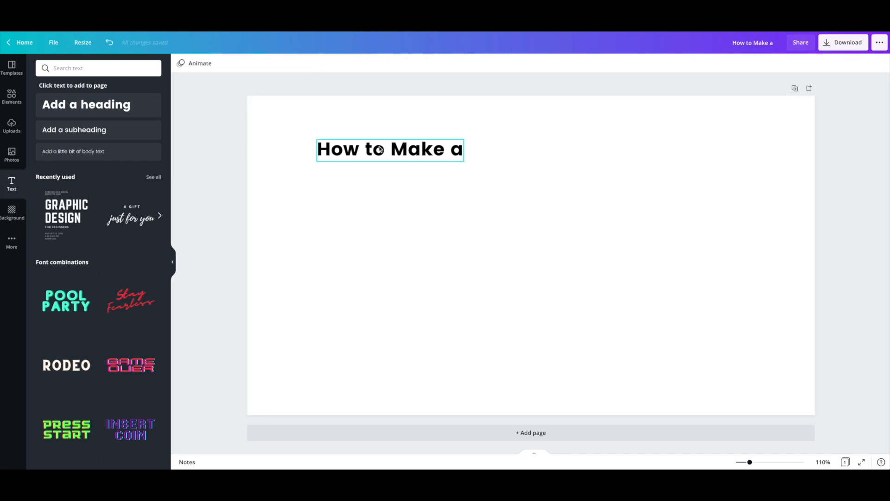
pyautogui.click(230, 66)
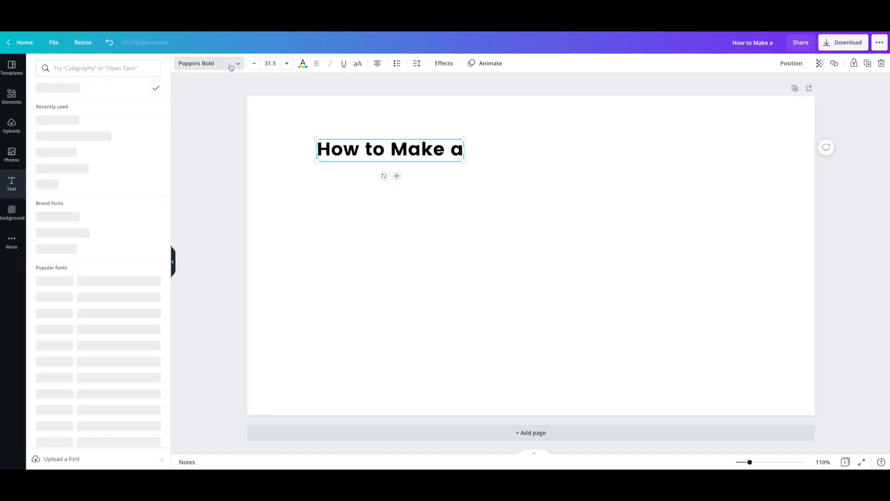
pyautogui.click(68, 119)
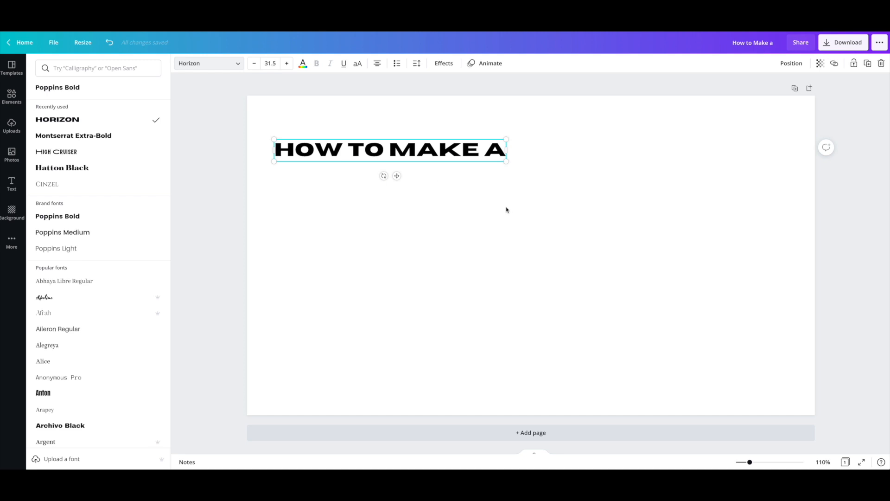
pyautogui.moveTo(506, 160); pyautogui.dragTo(666, 325)
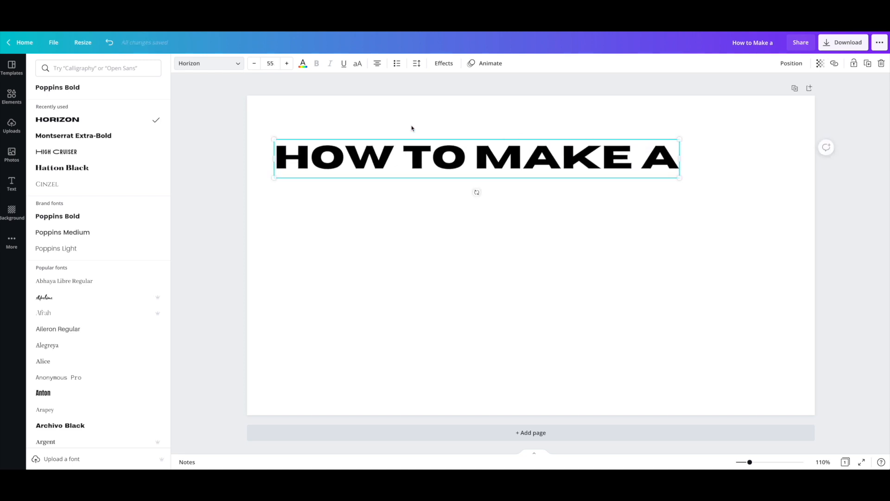
# Break the heading before "Make" and enlarge it to about size 74.4 in the upper-left part of the page.
pyautogui.click(476, 160)
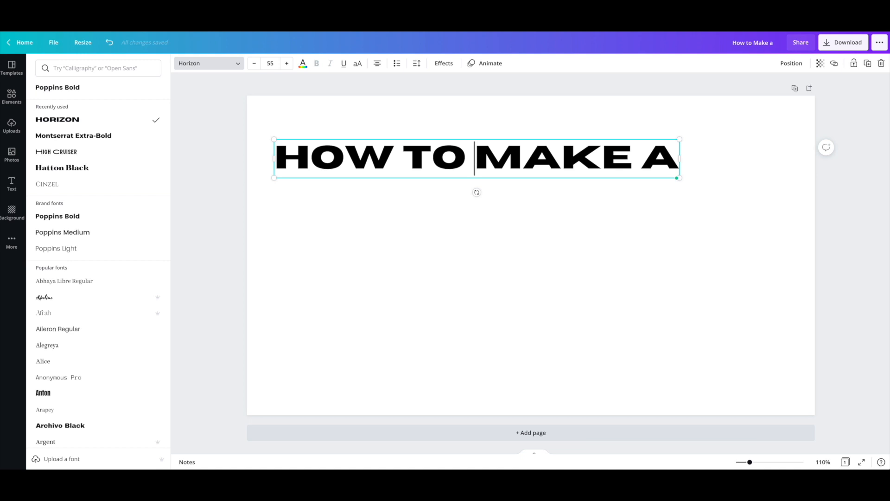
pyautogui.press('Return')
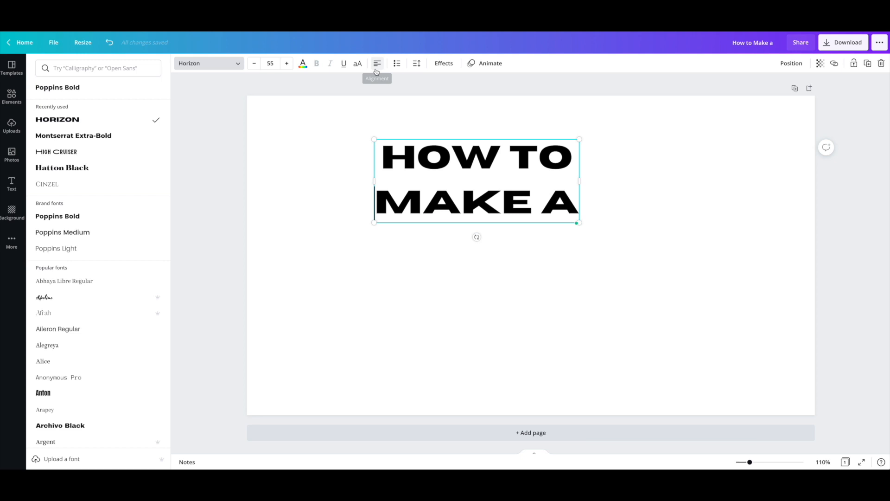
pyautogui.click(455, 242)
pyautogui.moveTo(467, 182); pyautogui.dragTo(413, 176)
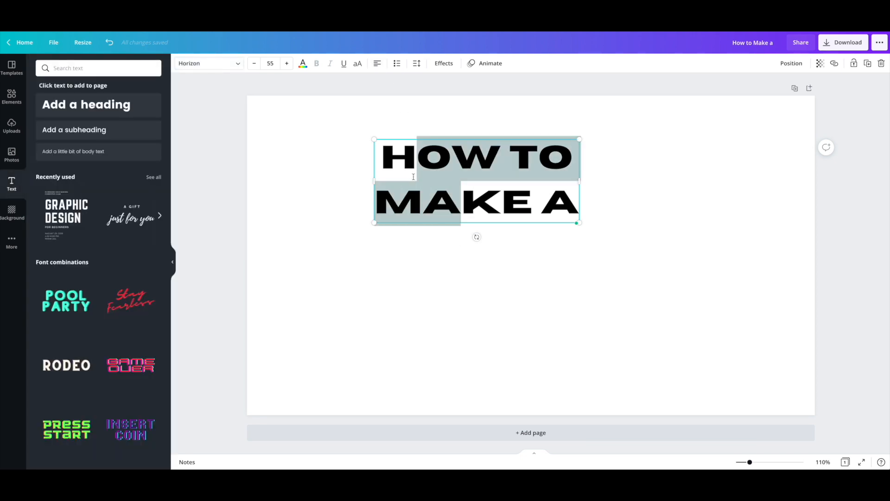
pyautogui.click(477, 159)
pyautogui.click(630, 218)
pyautogui.moveTo(521, 190); pyautogui.dragTo(440, 164)
pyautogui.moveTo(467, 190); pyautogui.dragTo(523, 260)
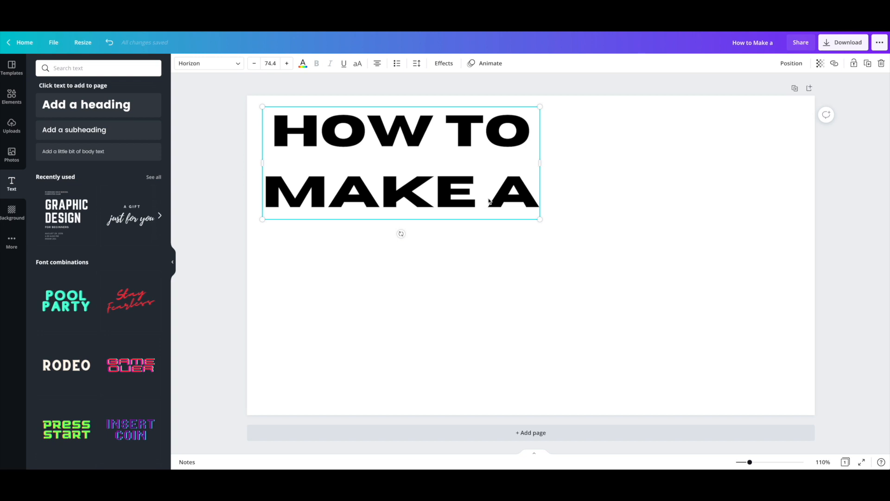
# Move the "A" onto its own third line and left-align the heading.
pyautogui.click(489, 201)
pyautogui.press('BackSpace')
pyautogui.press('Return')
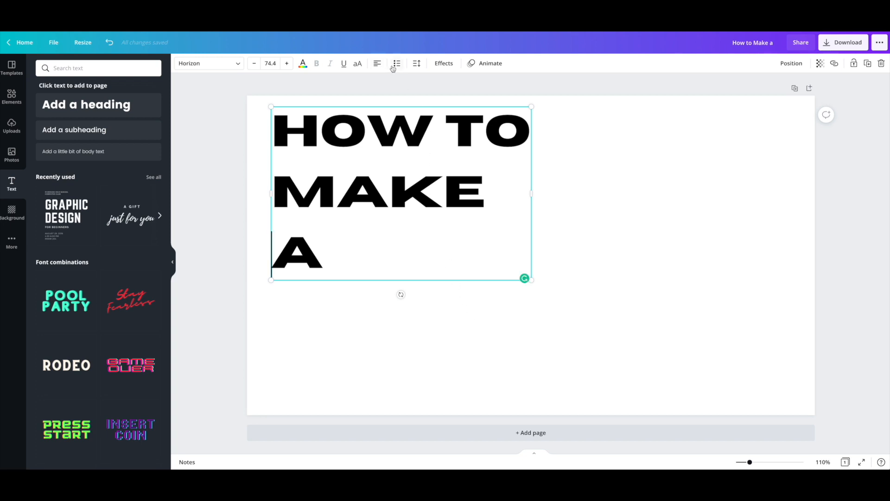
# Set the line spacing of the heading's last line to 1.52.
pyautogui.click(417, 64)
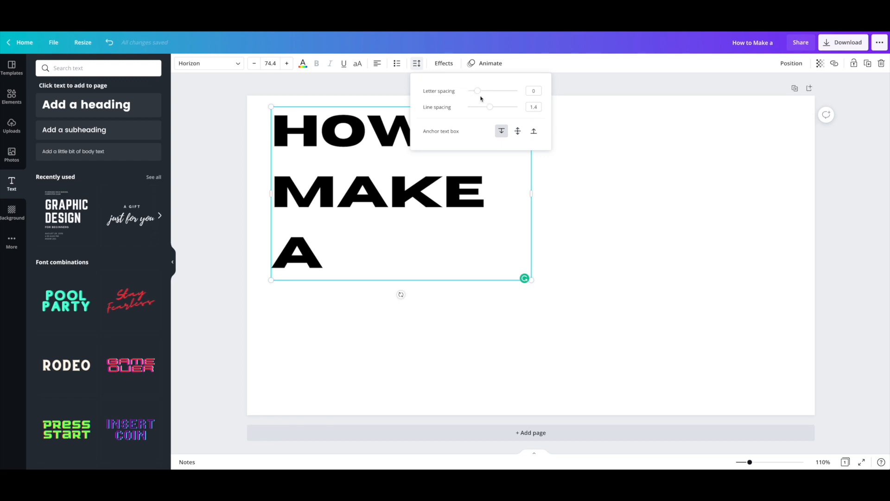
pyautogui.moveTo(489, 110); pyautogui.dragTo(494, 110)
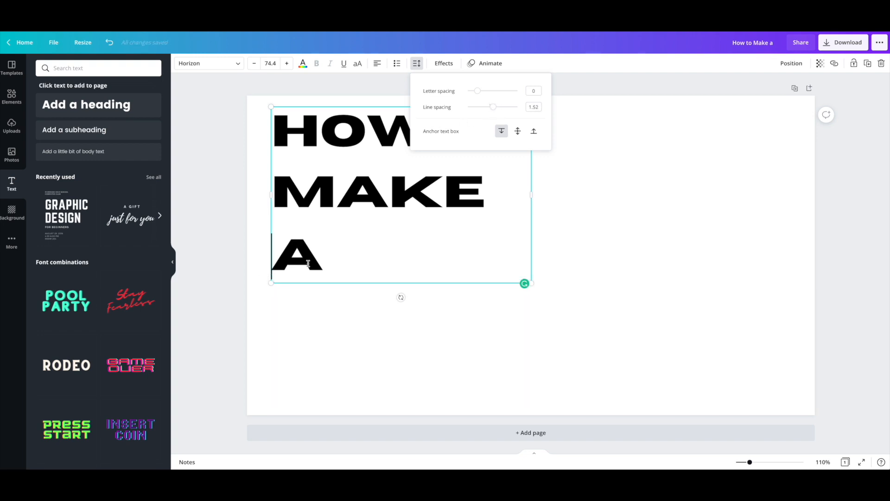
pyautogui.click(410, 334)
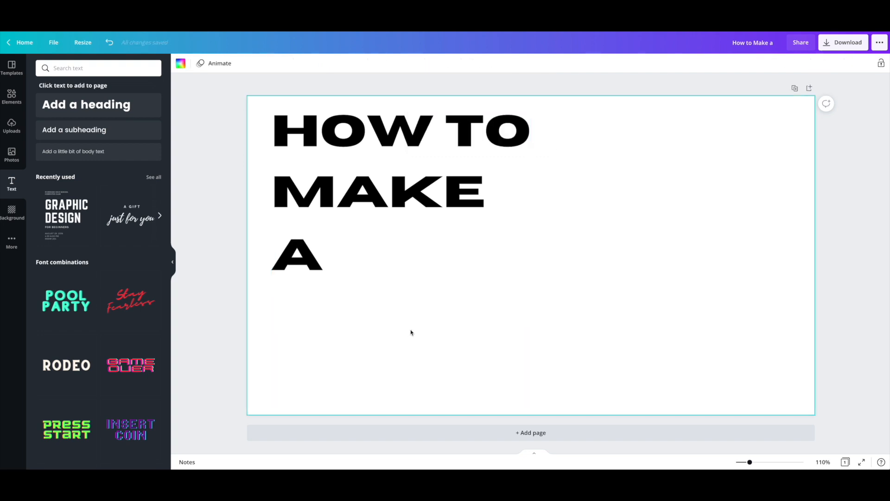
# Tighten the whole heading's line spacing to about 0.96 and move it closer to the page's upper-left corner.
pyautogui.click(369, 206)
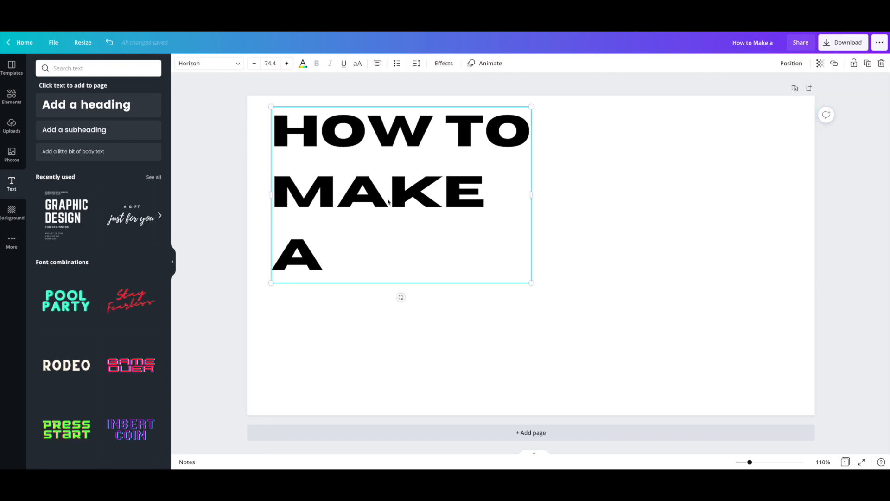
pyautogui.click(417, 63)
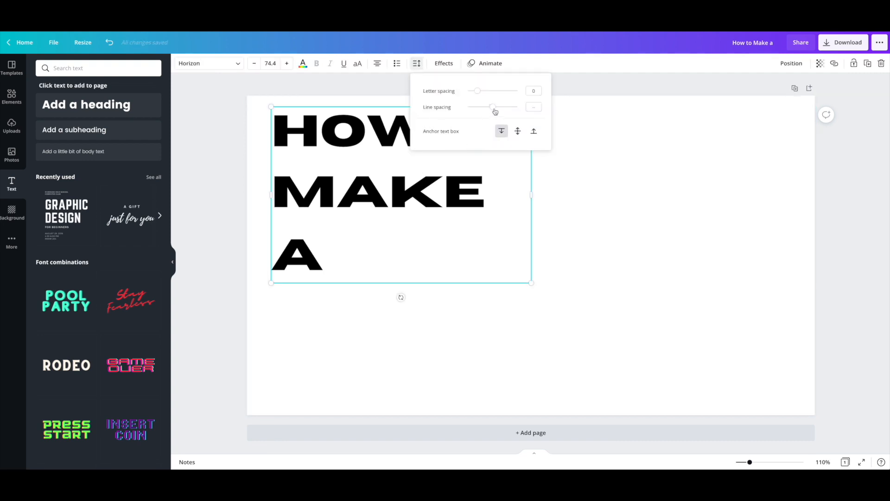
pyautogui.moveTo(493, 108); pyautogui.dragTo(481, 112)
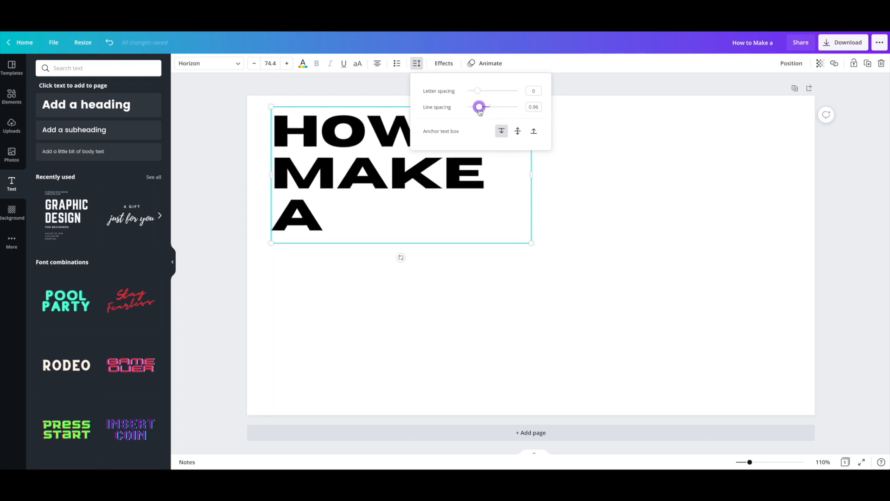
pyautogui.click(592, 163)
pyautogui.moveTo(434, 171); pyautogui.dragTo(419, 168)
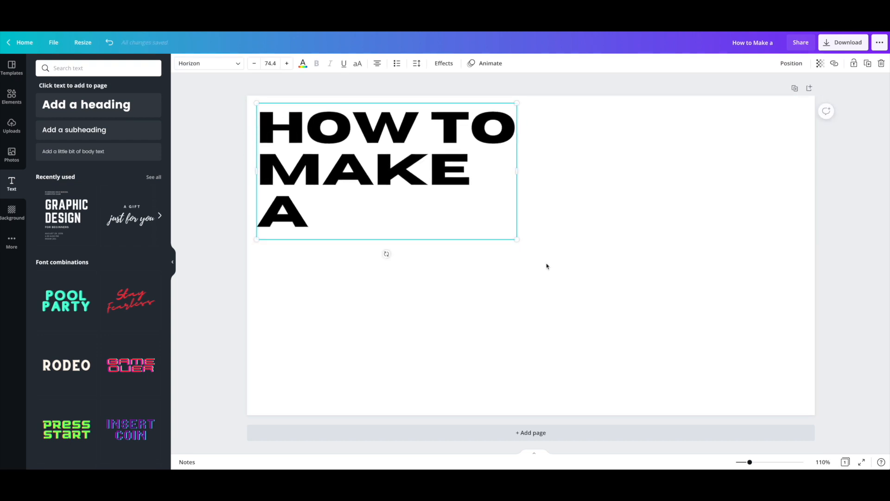
# Enlarge the heading to about size 94.4 and place a duplicate of it in the lower half of the page.
pyautogui.moveTo(516, 240); pyautogui.dragTo(576, 296)
pyautogui.moveTo(451, 182); pyautogui.dragTo(452, 176)
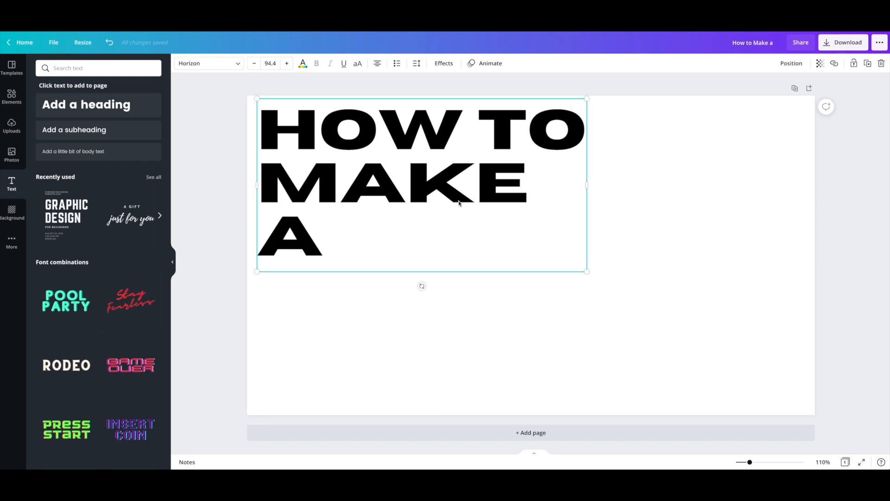
pyautogui.hotkey('ctrl', 'd')
pyautogui.moveTo(458, 199); pyautogui.dragTo(445, 315)
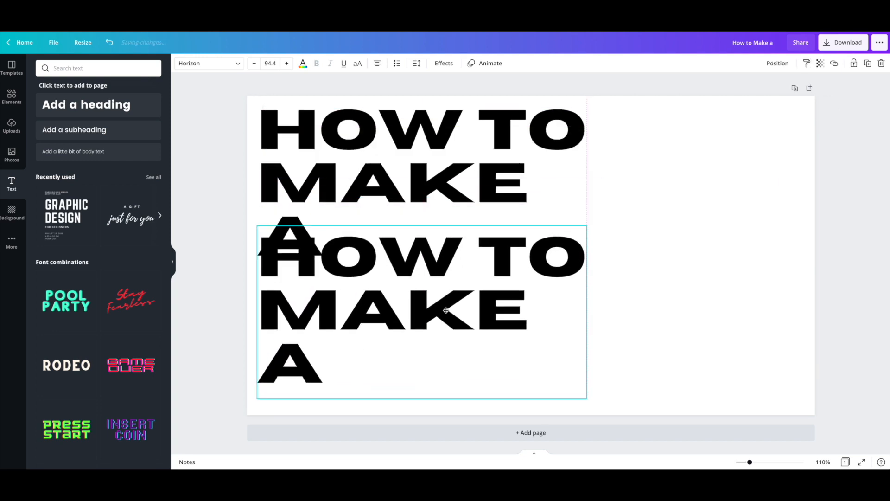
# Replace all the text in the duplicated heading with "THUMBNAIL".
pyautogui.doubleClick(314, 373)
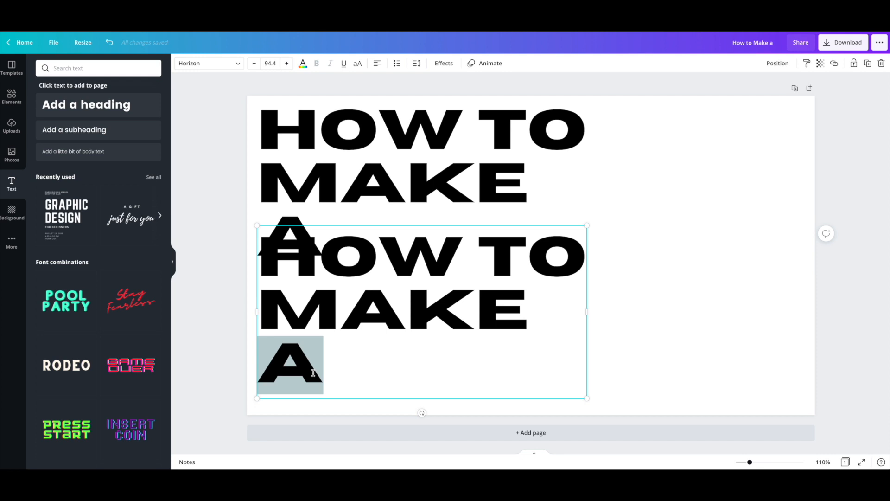
pyautogui.click(323, 374)
pyautogui.moveTo(322, 374); pyautogui.dragTo(274, 269)
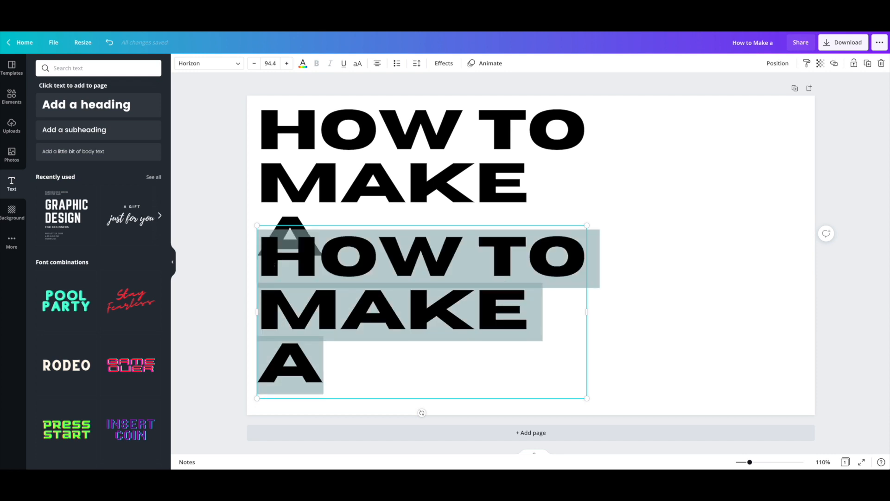
pyautogui.write('THUM')
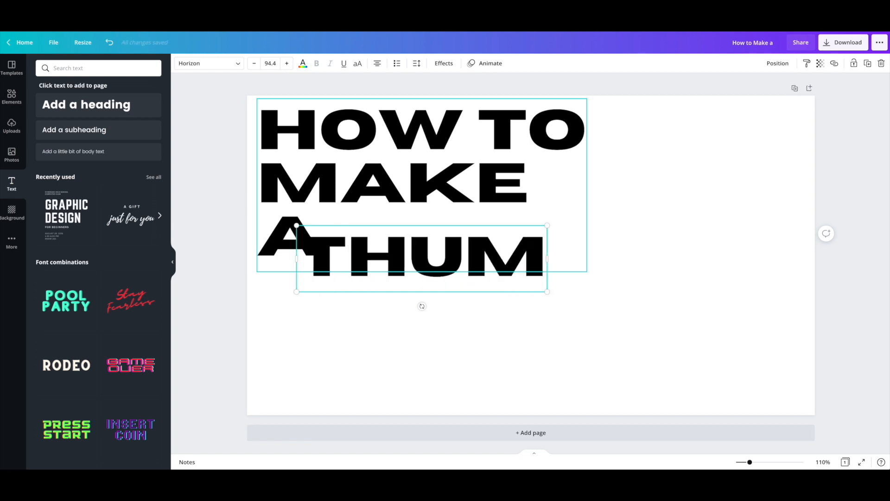
pyautogui.write('B NAIL')
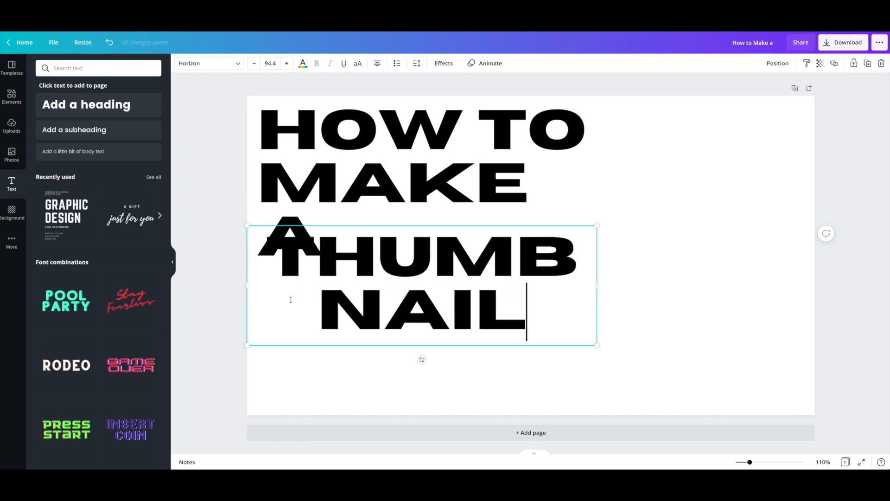
# Widen the "THUMBNAIL" text box so the word fits on one line and move it near the page's lower edge.
pyautogui.moveTo(597, 280); pyautogui.dragTo(776, 281)
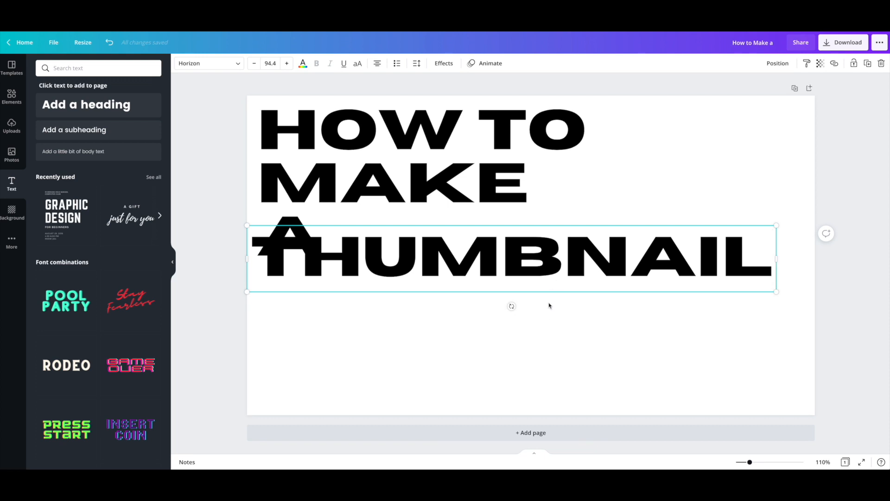
pyautogui.keyDown('shift'); pyautogui.click(549, 288); pyautogui.keyUp('shift')
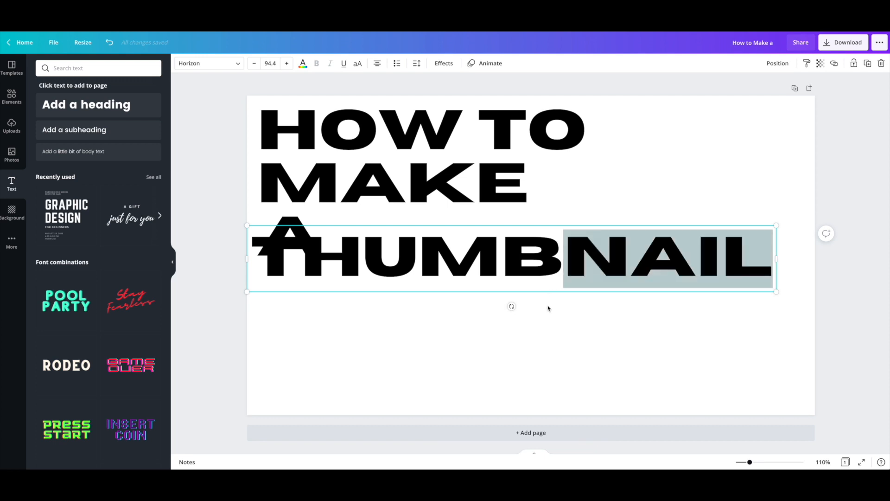
pyautogui.click(548, 306)
pyautogui.moveTo(546, 290); pyautogui.dragTo(547, 394)
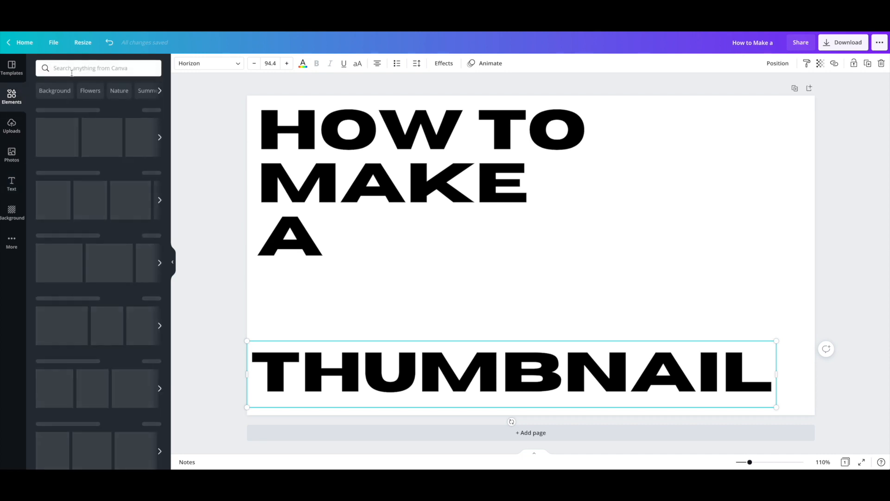
# Search the elements library for "youtube logo".
pyautogui.click(69, 69)
pyautogui.write('youtube')
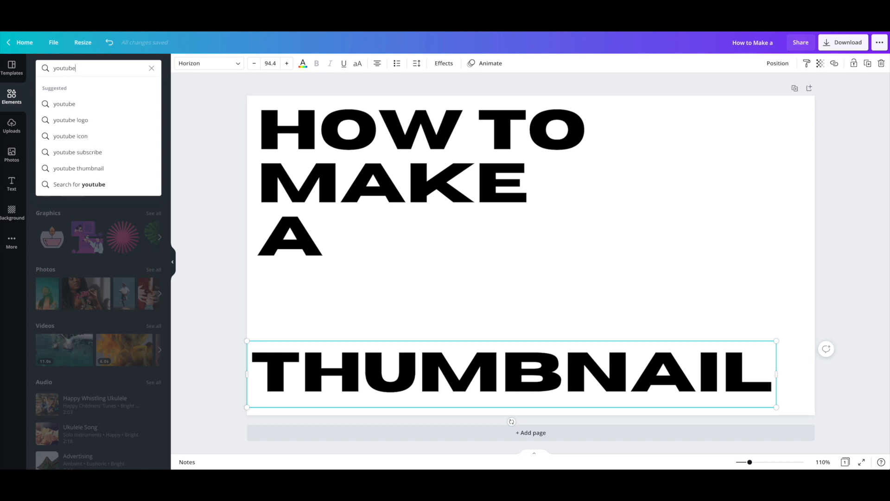
pyautogui.click(62, 120)
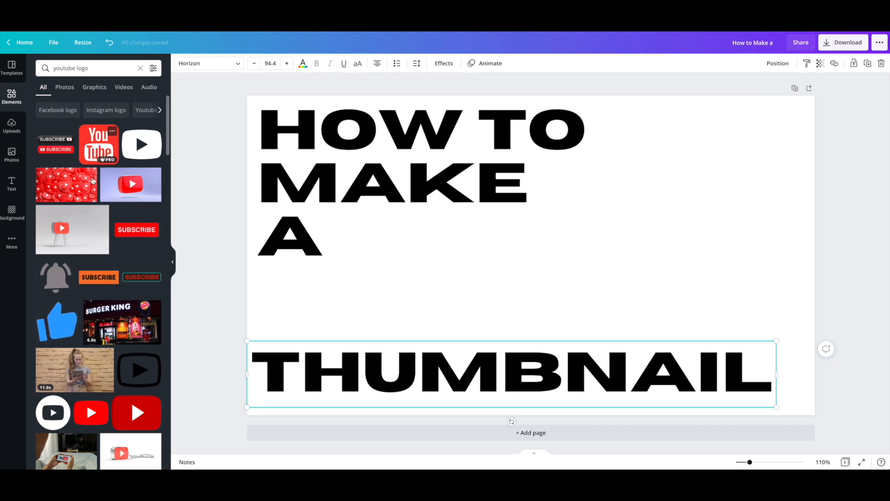
# Add the square red YouTube logo and position it beside the "A", just above "THUMBNAIL".
pyautogui.scroll(-2, 100, 191)
pyautogui.scroll(-6, 101, 191)
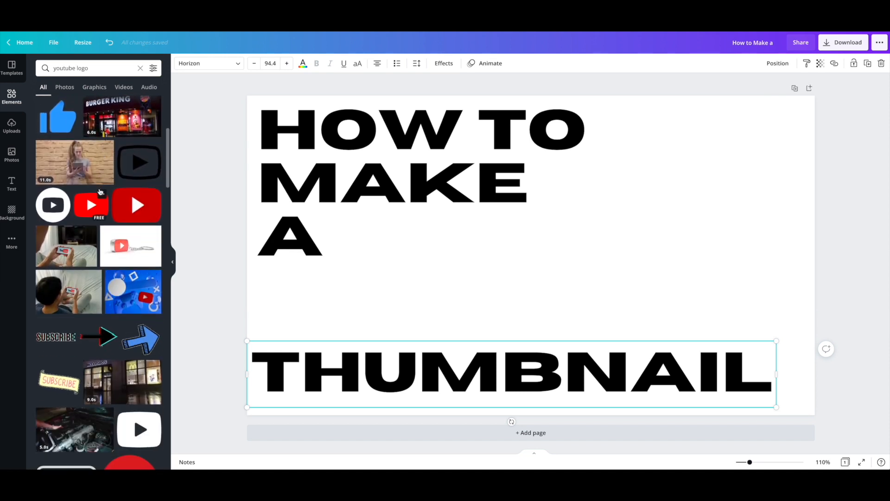
pyautogui.scroll(-5, 101, 191)
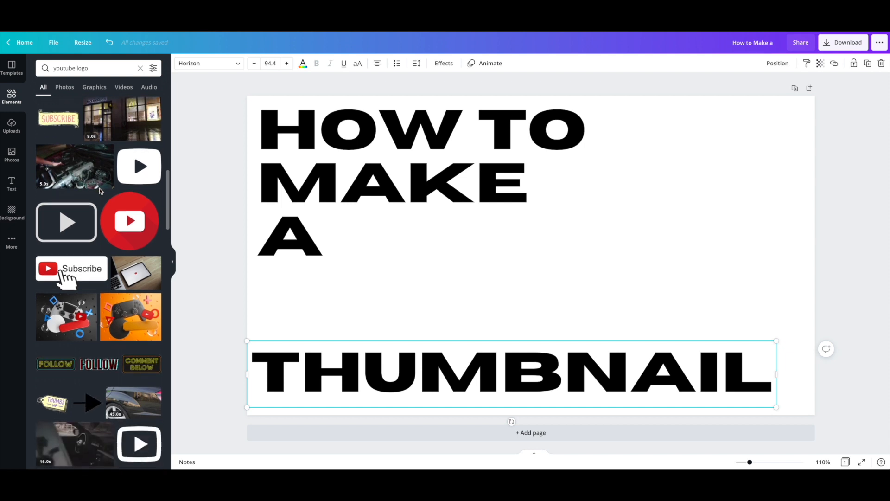
pyautogui.scroll(-2, 101, 192)
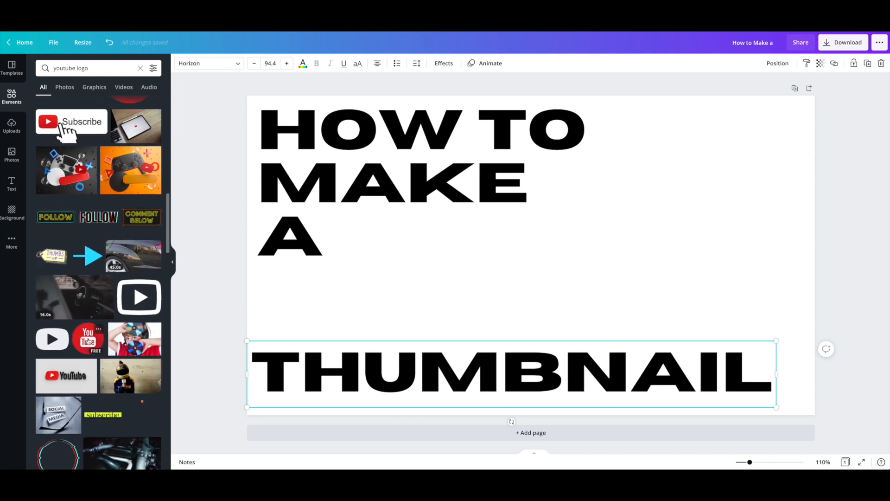
pyautogui.scroll(-2, 87, 342)
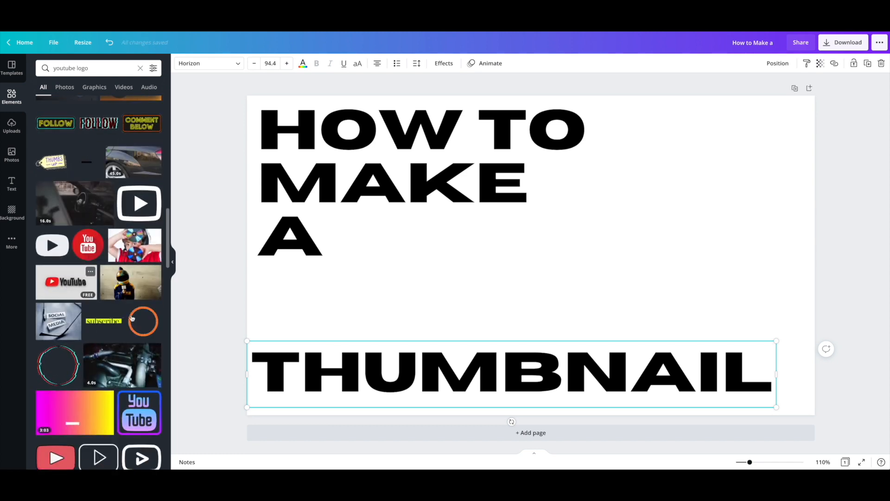
pyautogui.scroll(-2, 127, 320)
pyautogui.scroll(10, 126, 320)
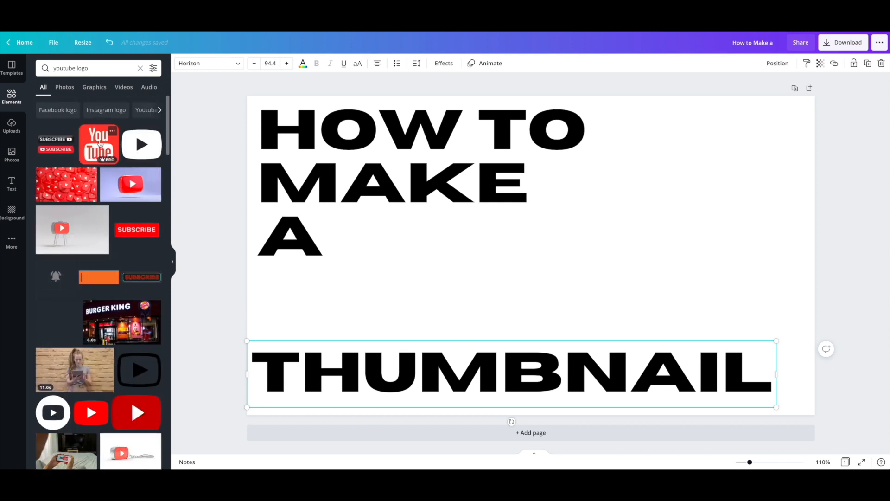
pyautogui.click(99, 143)
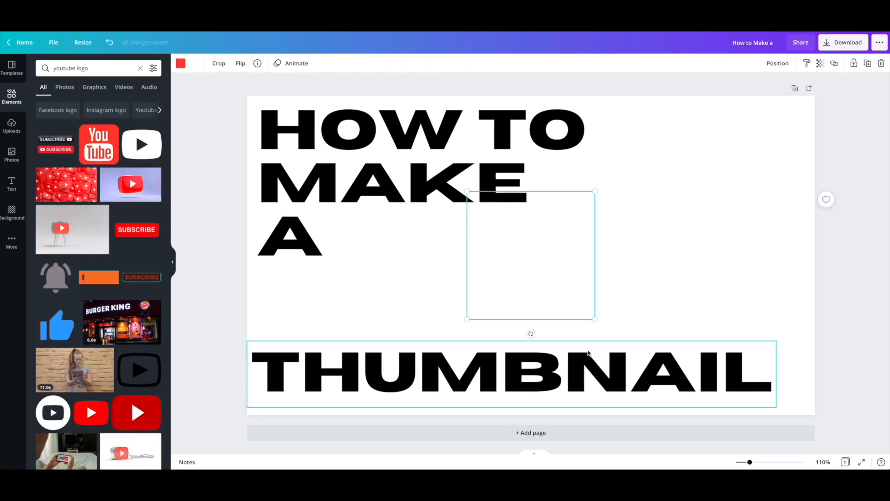
pyautogui.moveTo(511, 279); pyautogui.dragTo(430, 291)
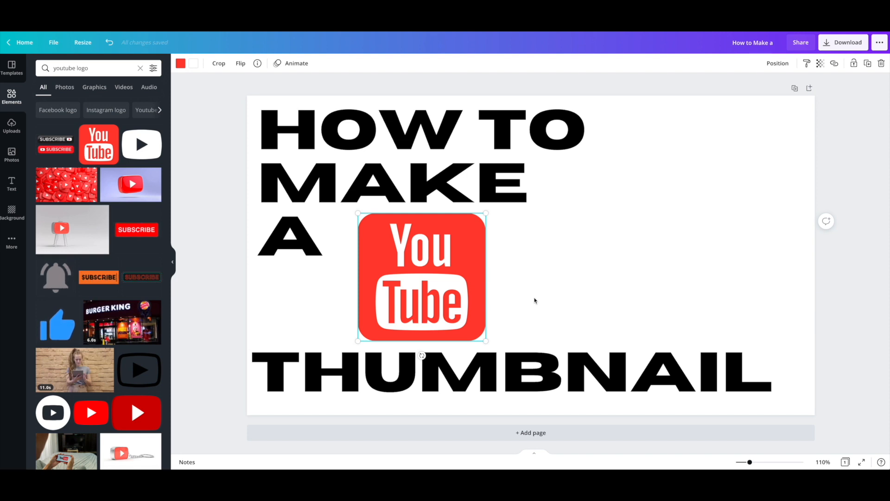
pyautogui.click(534, 301)
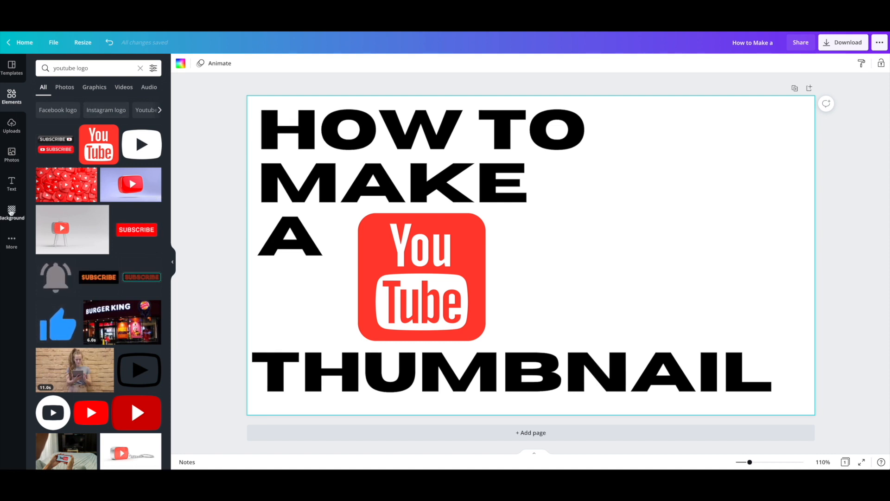
# Try solid pink, purple and violet colours as the page background.
pyautogui.click(12, 211)
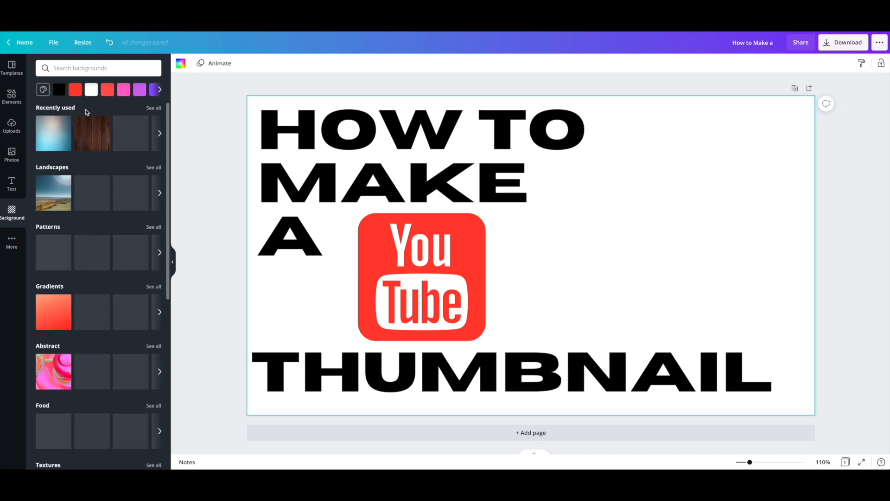
pyautogui.click(108, 90)
pyautogui.click(124, 90)
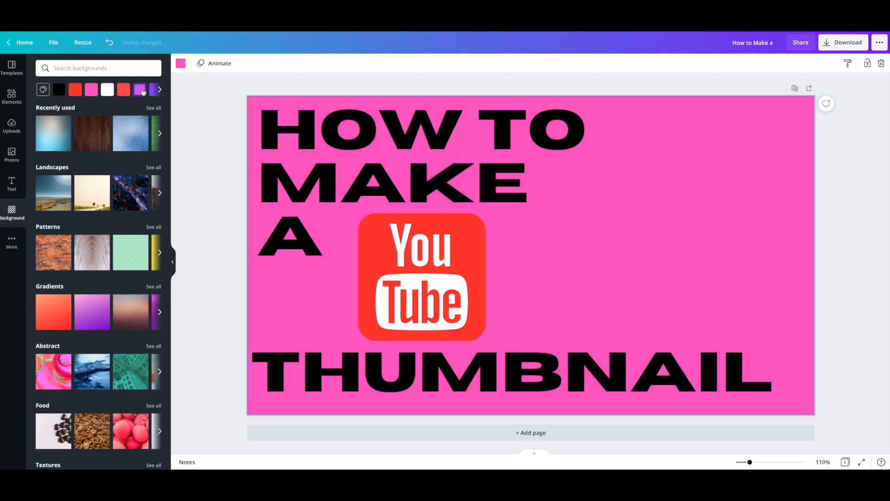
pyautogui.click(140, 90)
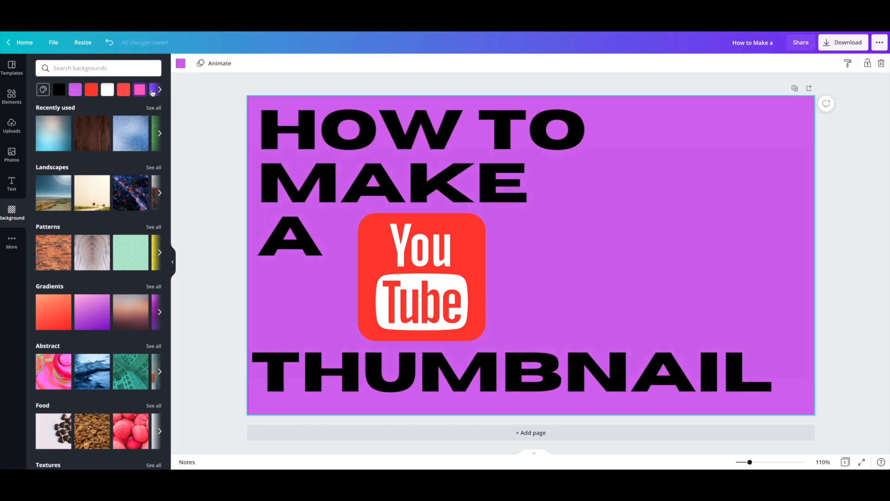
pyautogui.click(154, 91)
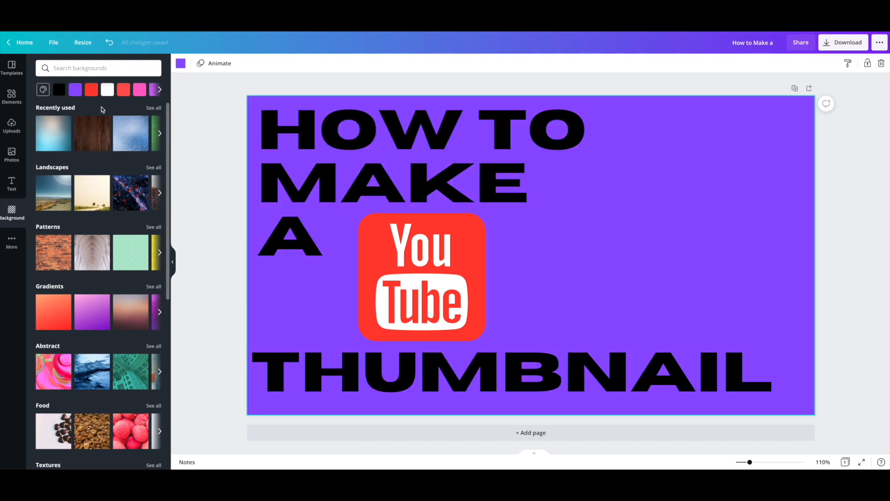
# Try the pink-purple, dusky orange-brown and multicoloured polygon gradients as the page background.
pyautogui.click(92, 321)
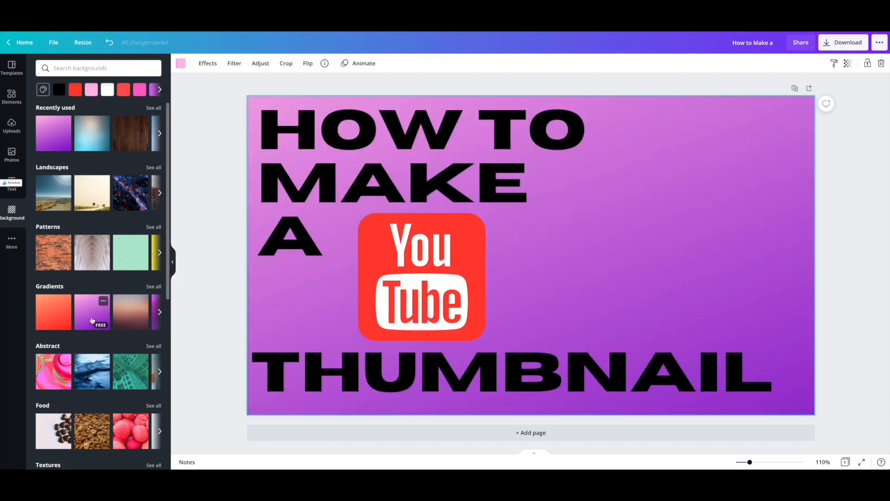
pyautogui.click(125, 318)
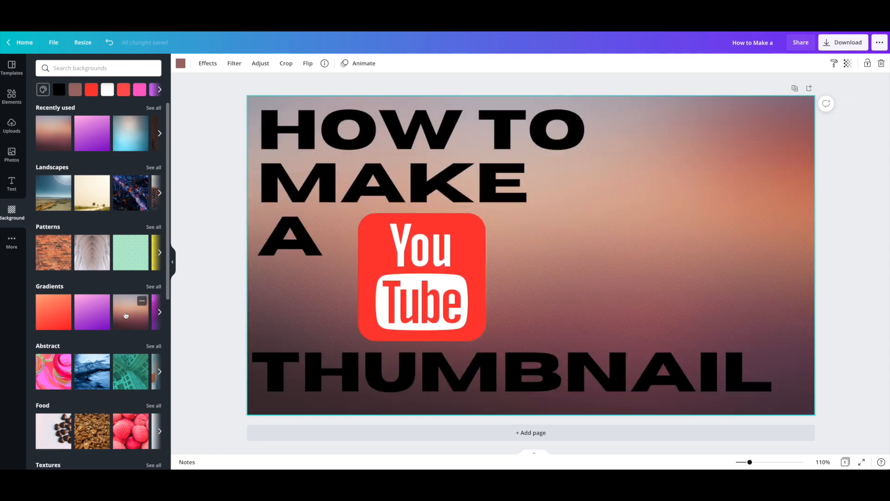
pyautogui.hscroll(3, 126, 315)
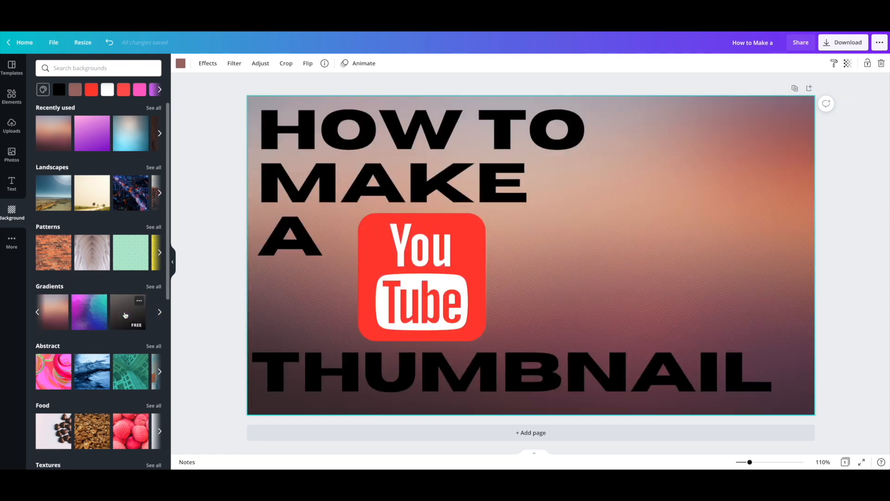
pyautogui.click(91, 311)
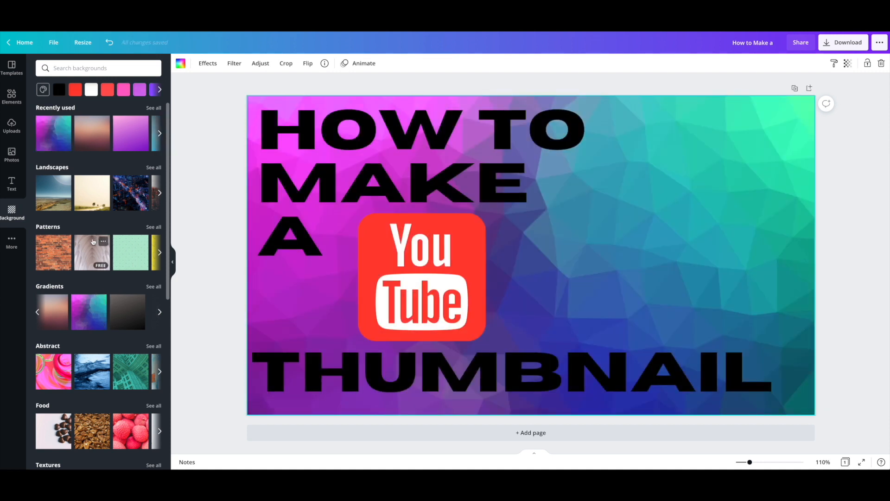
# Try the pink abstract swirl and the white brick texture as the page background.
pyautogui.click(76, 373)
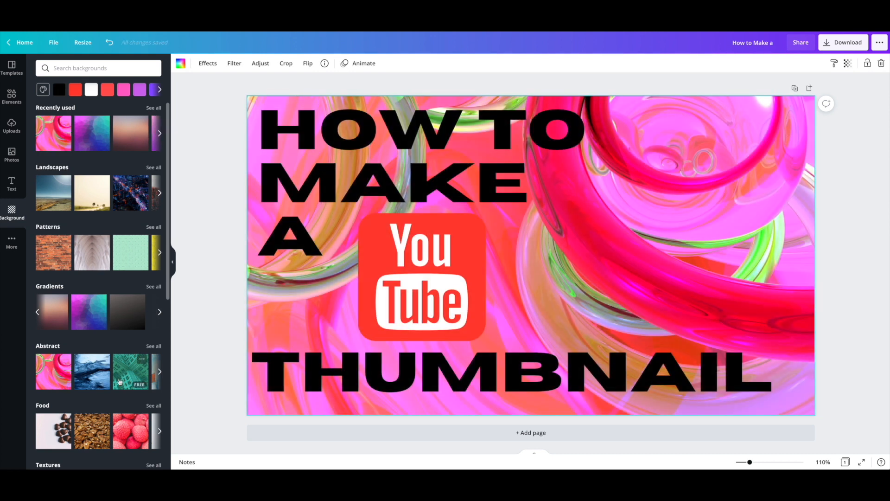
pyautogui.scroll(-2, 120, 382)
pyautogui.scroll(-2, 120, 381)
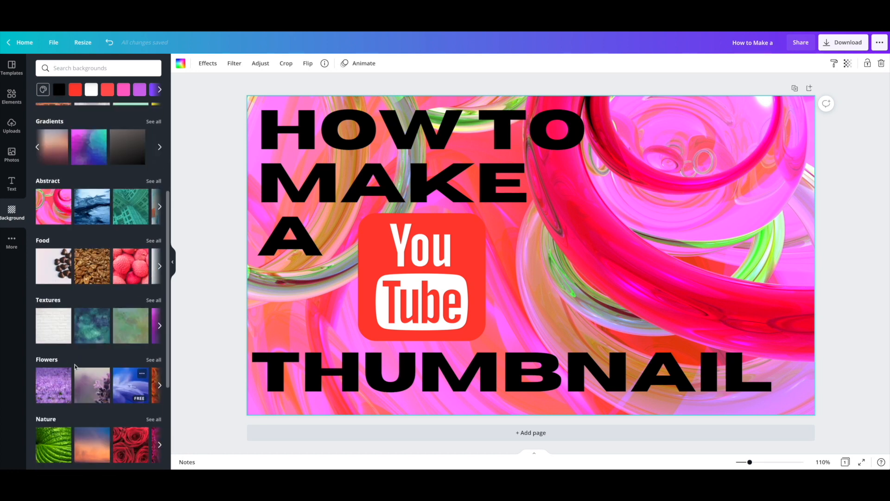
pyautogui.click(56, 329)
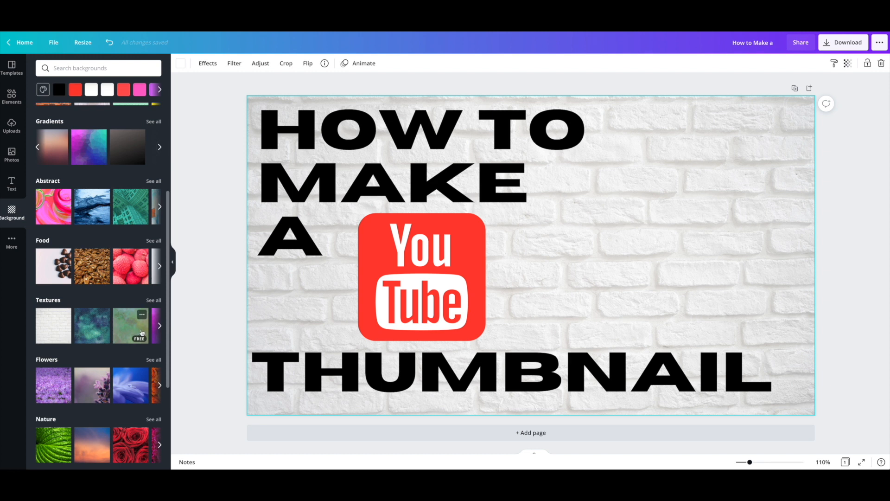
# Try the recently used blue blur background and replace it with the dusky orange-brown gradient.
pyautogui.scroll(4, 118, 320)
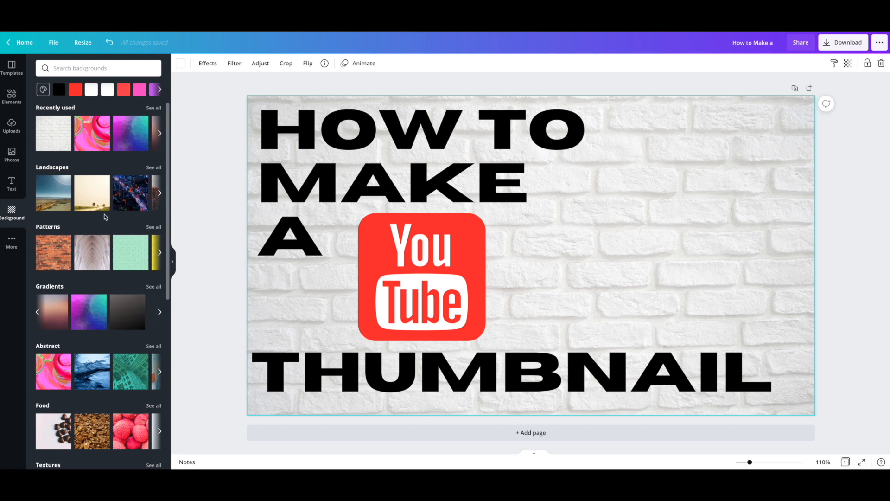
pyautogui.click(159, 133)
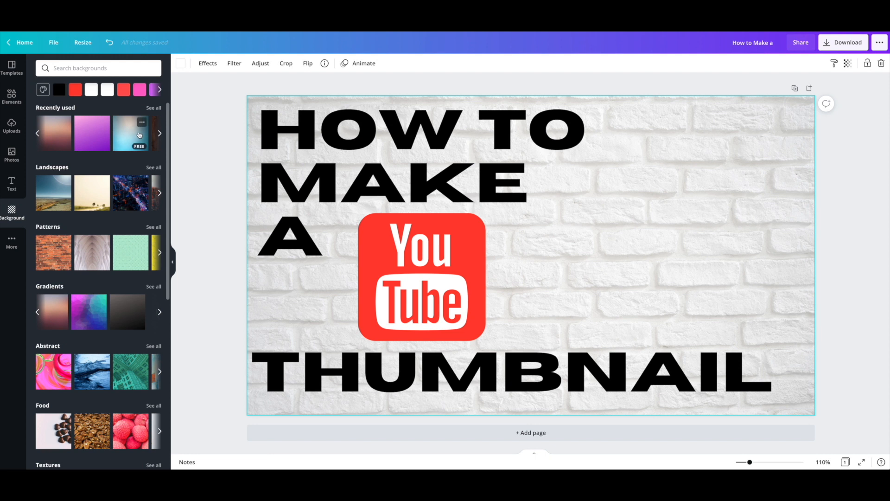
pyautogui.click(140, 134)
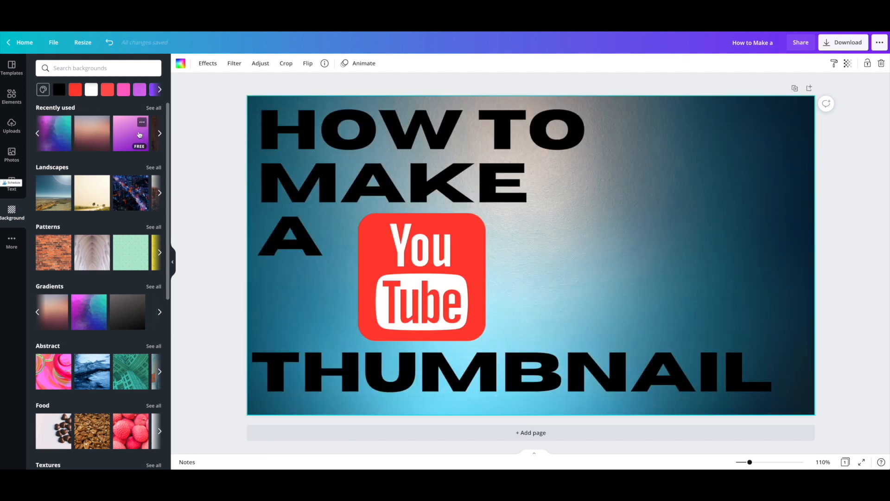
pyautogui.click(85, 135)
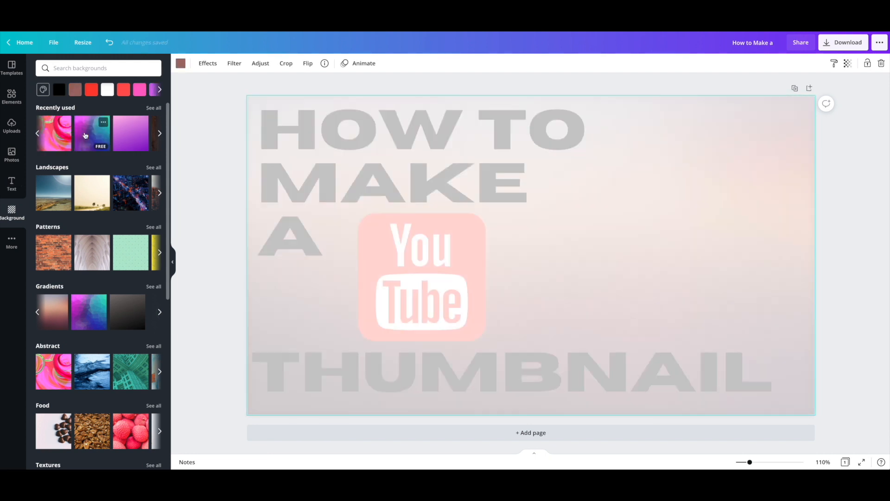
pyautogui.click(160, 134)
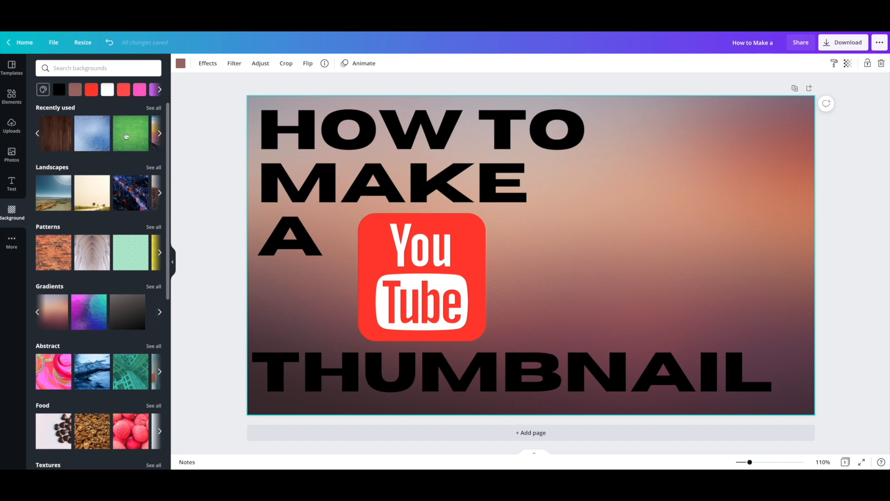
# Try the recently used blue sparkle background and replace it with the recently used sunset mountain landscape.
pyautogui.click(100, 135)
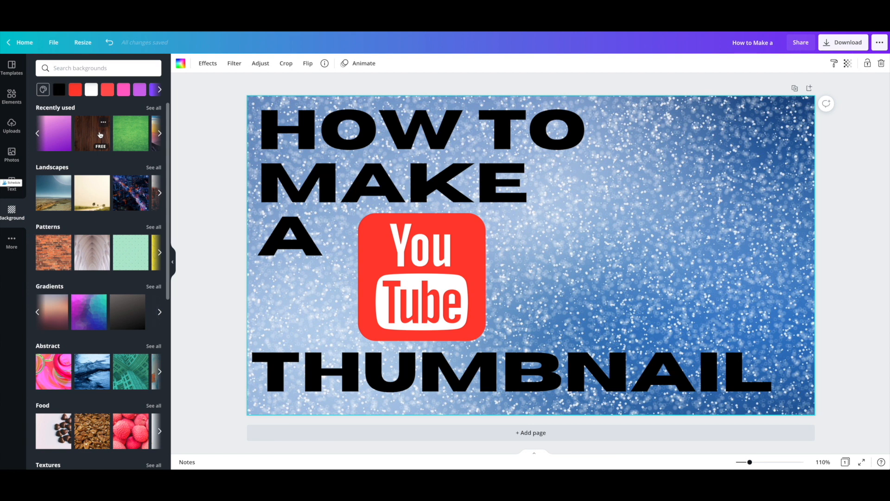
pyautogui.click(160, 134)
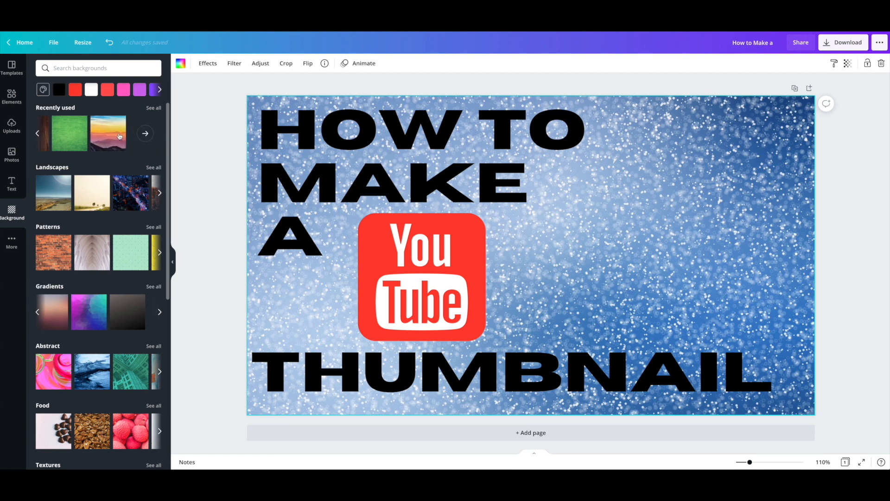
pyautogui.click(120, 136)
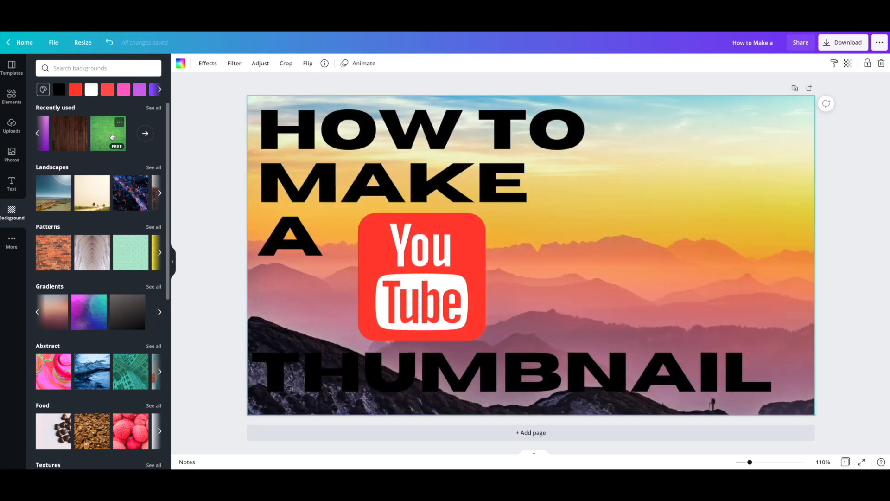
# Change the colour of the THUMBNAIL text to white so it contrasts with the dark rocks.
pyautogui.click(381, 380)
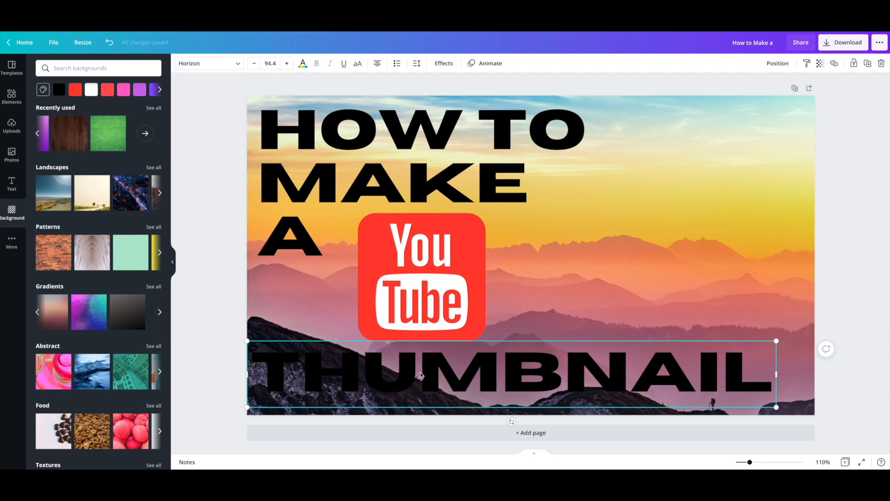
pyautogui.click(304, 66)
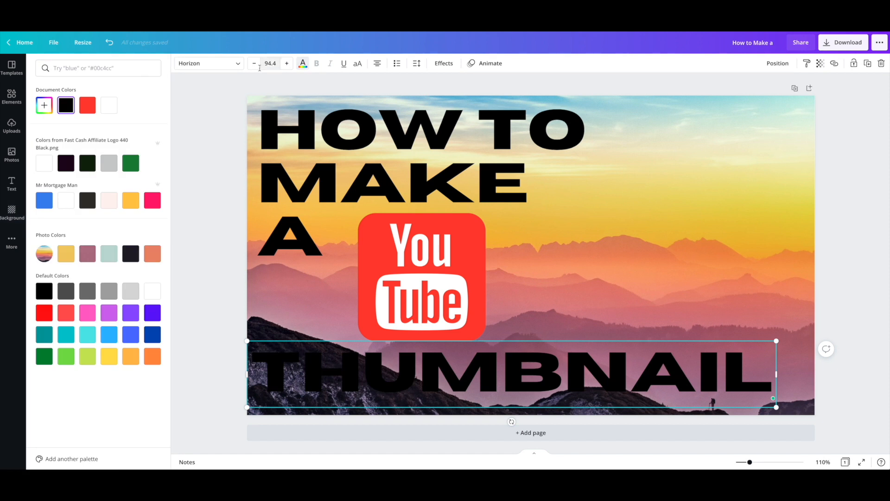
pyautogui.click(44, 163)
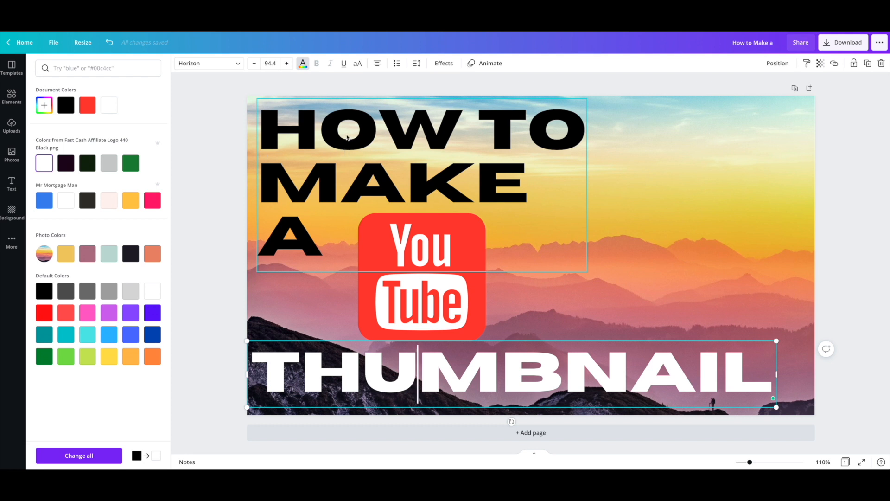
# Try white on the HOW TO MAKE A text and recolour it with the very dark purple of the logo palette.
pyautogui.click(348, 138)
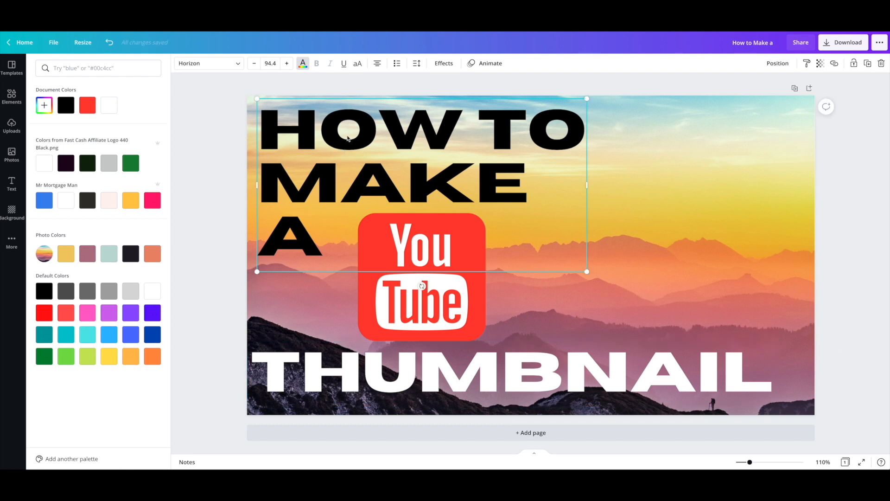
pyautogui.click(52, 166)
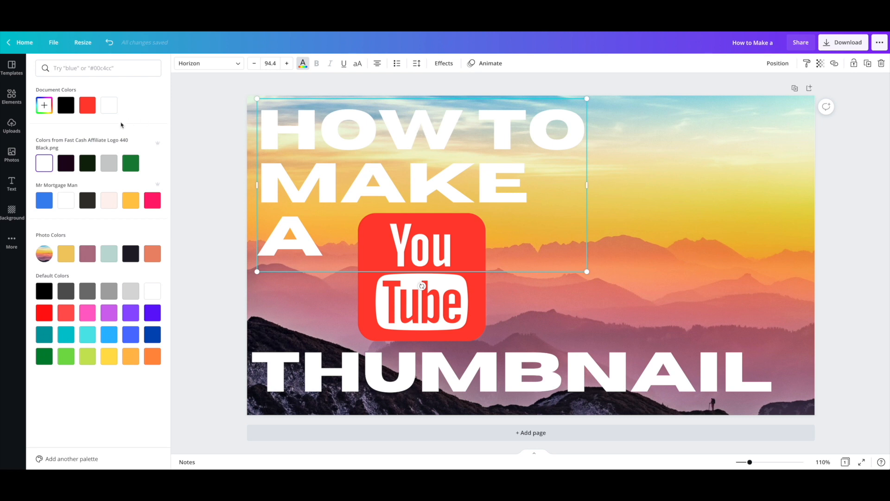
pyautogui.click(70, 167)
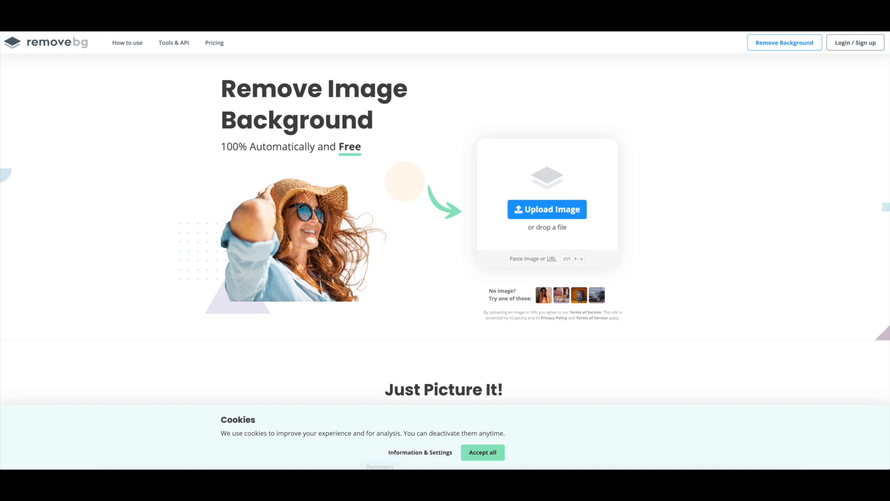
# Bring up the Profile Pics folder over the remove.bg page and try a profile picture on its image upload area.
pyautogui.moveTo(160, 463)
pyautogui.click(107, 463)
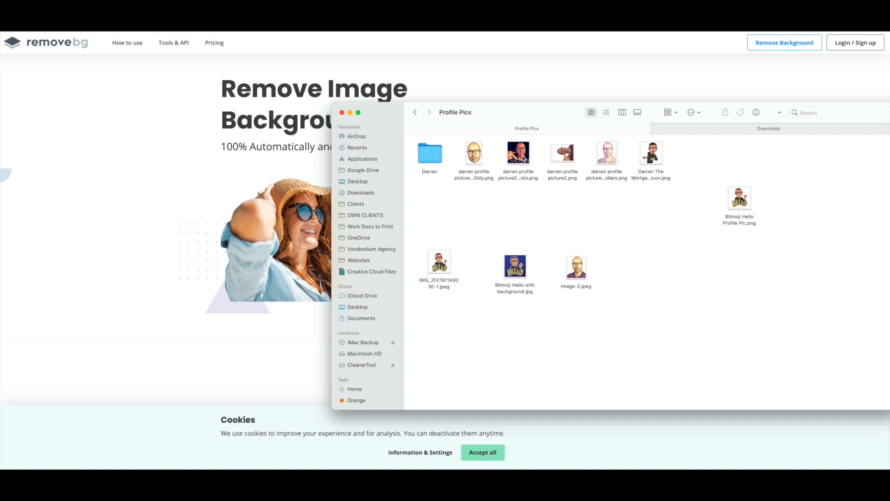
pyautogui.click(523, 159)
pyautogui.moveTo(481, 122); pyautogui.dragTo(528, 231)
pyautogui.moveTo(563, 259); pyautogui.dragTo(552, 187)
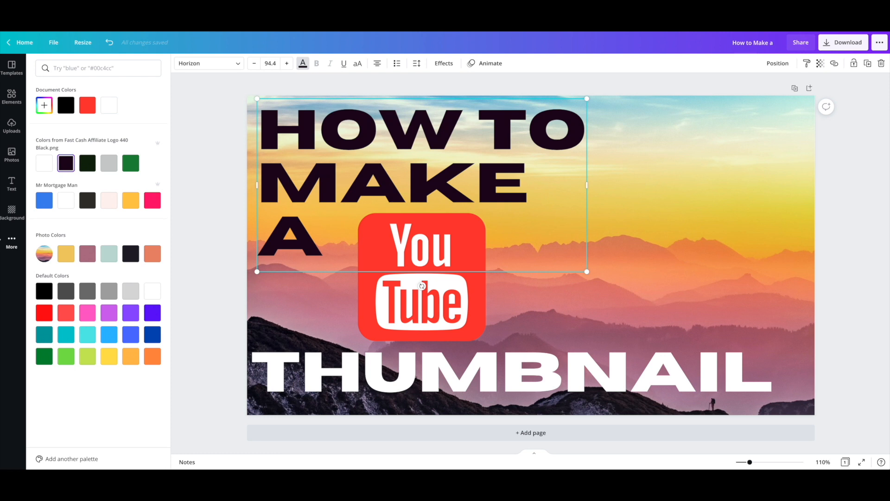
# Upload Image-2.jpeg to the Canva media library from the device's OneDrive folder Images & Graphics > Profile Pics.
pyautogui.click(11, 125)
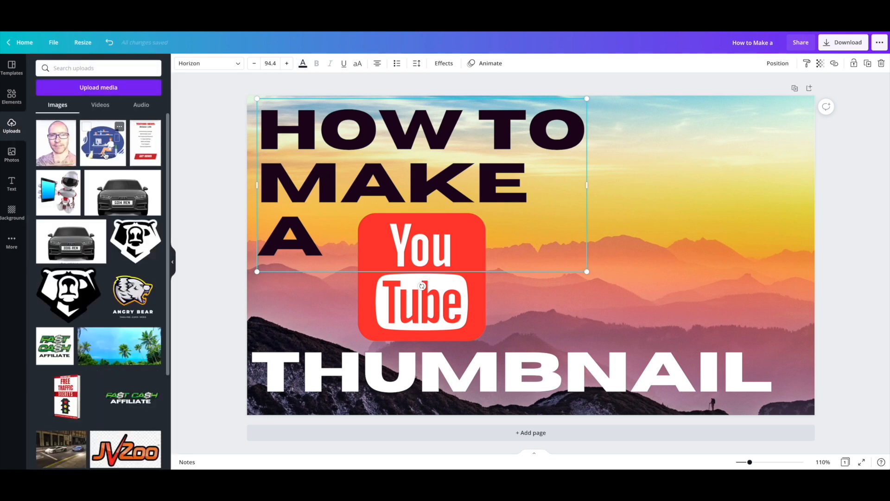
pyautogui.scroll(-10, 104, 154)
pyautogui.scroll(10, 104, 154)
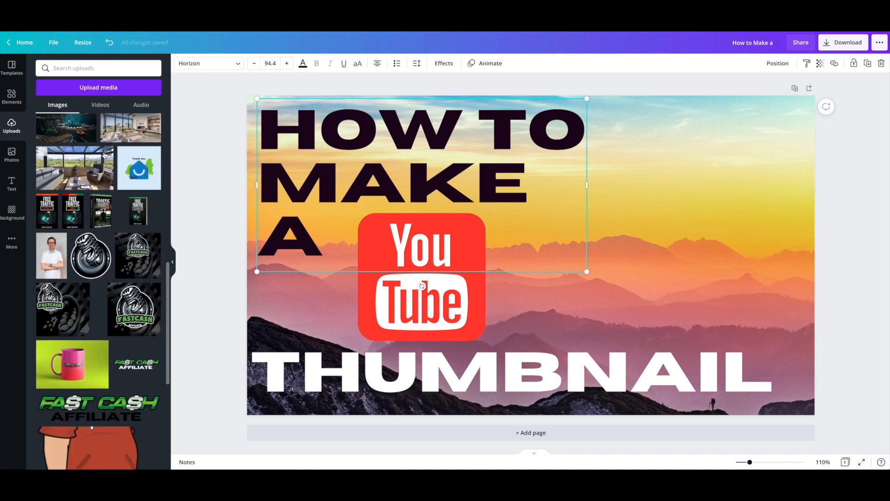
pyautogui.click(89, 88)
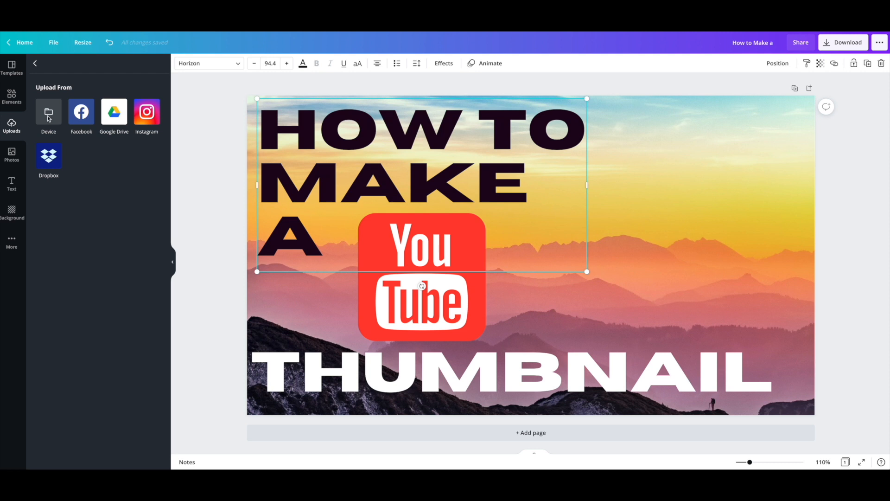
pyautogui.click(49, 119)
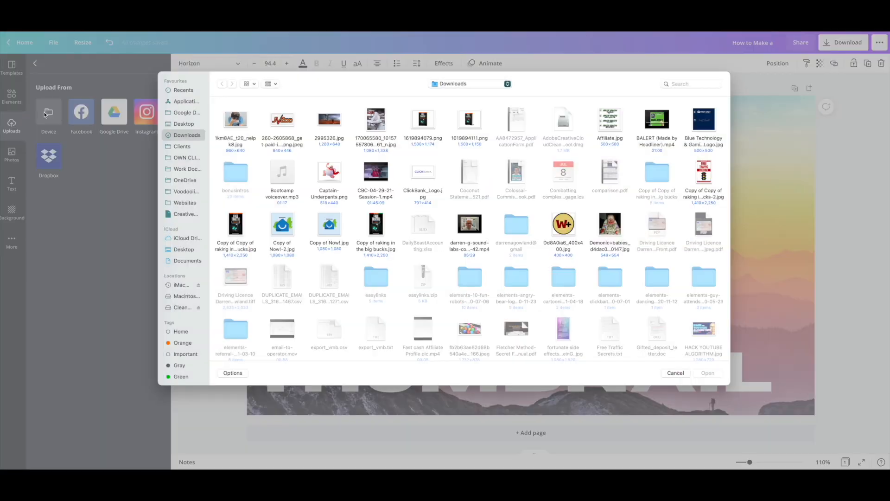
pyautogui.click(184, 180)
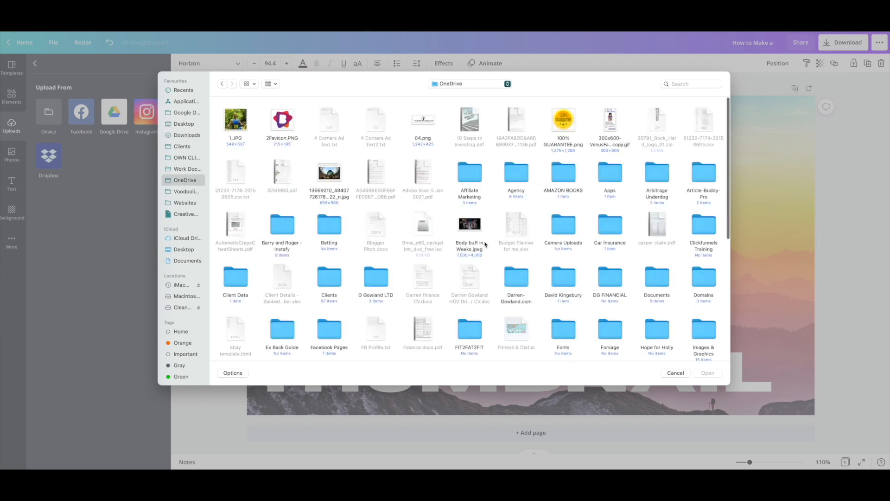
pyautogui.scroll(-3, 613, 300)
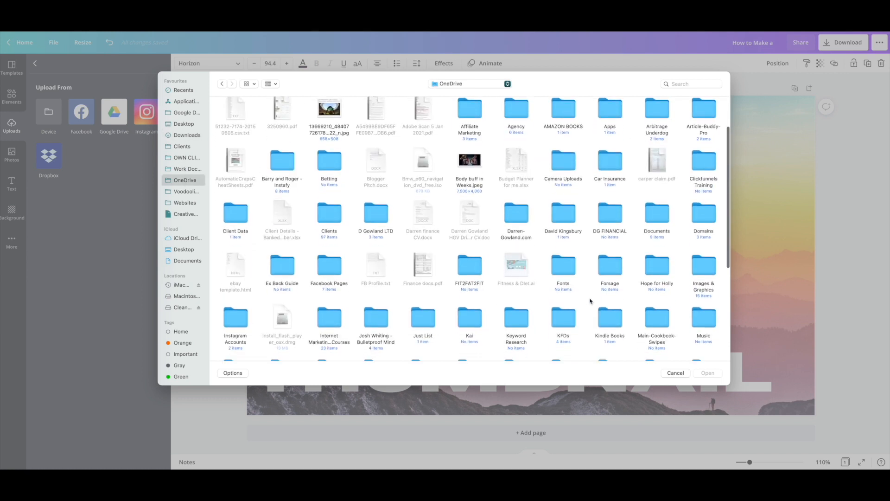
pyautogui.scroll(2, 590, 300)
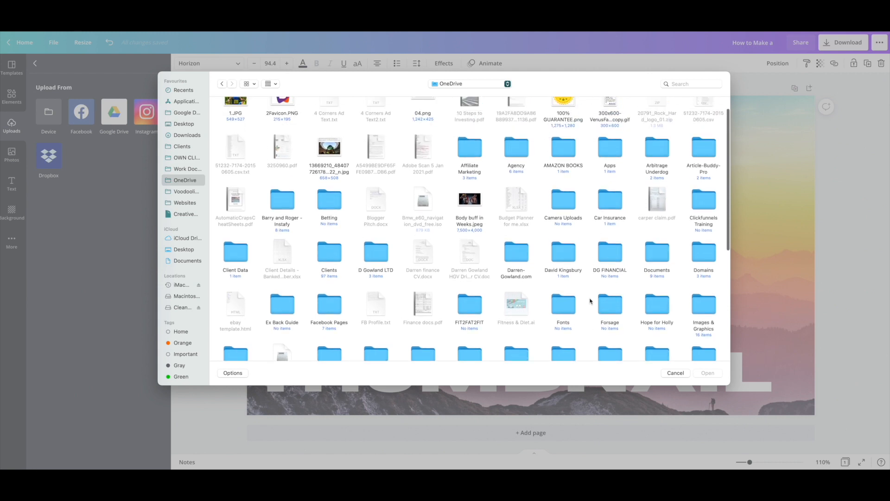
pyautogui.doubleClick(704, 306)
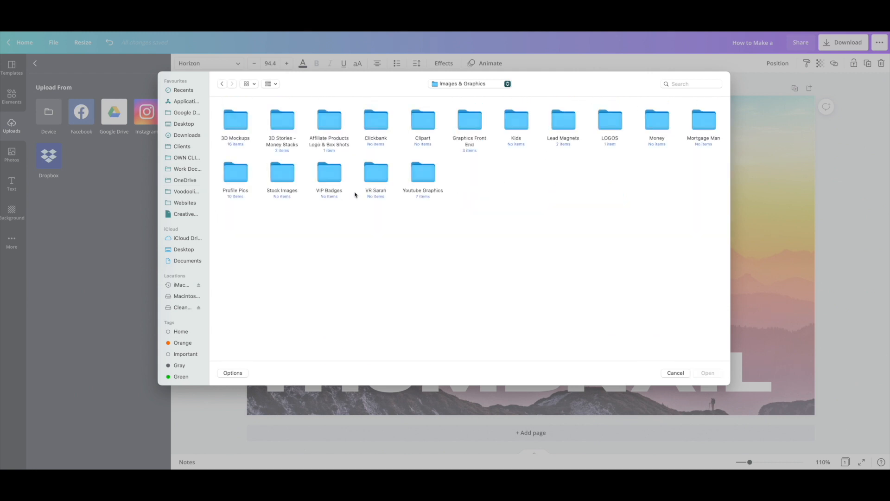
pyautogui.doubleClick(231, 175)
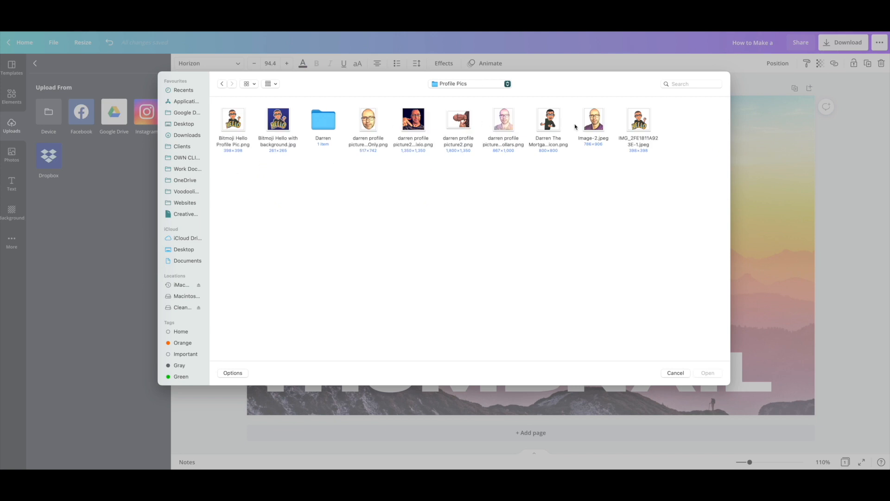
pyautogui.click(591, 121)
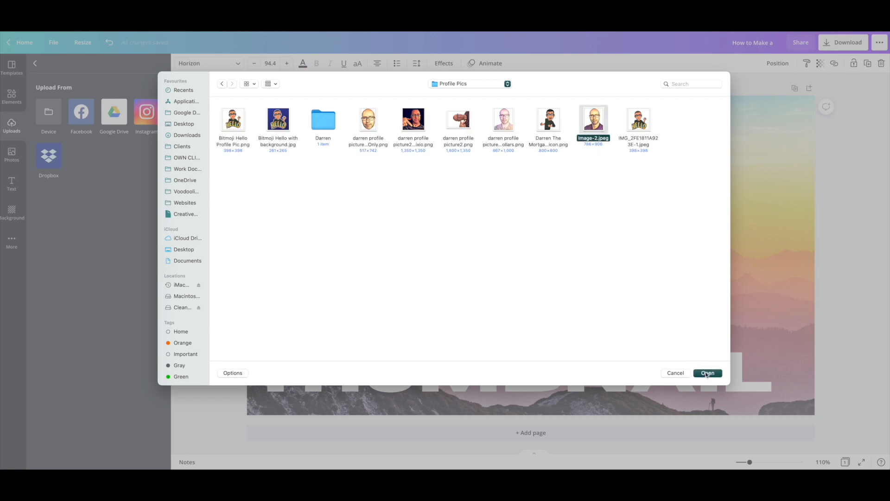
pyautogui.click(708, 375)
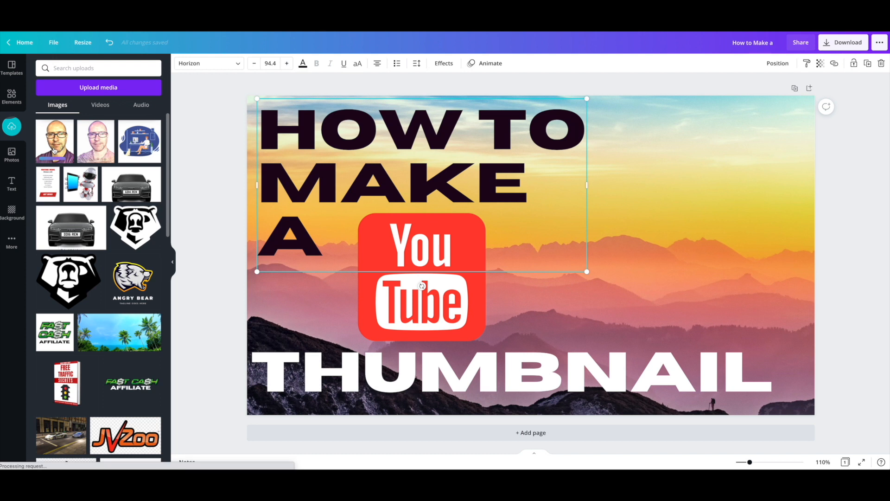
# Place the uploaded portrait photo on the page and remove its white background with Background Remover.
pyautogui.click(58, 145)
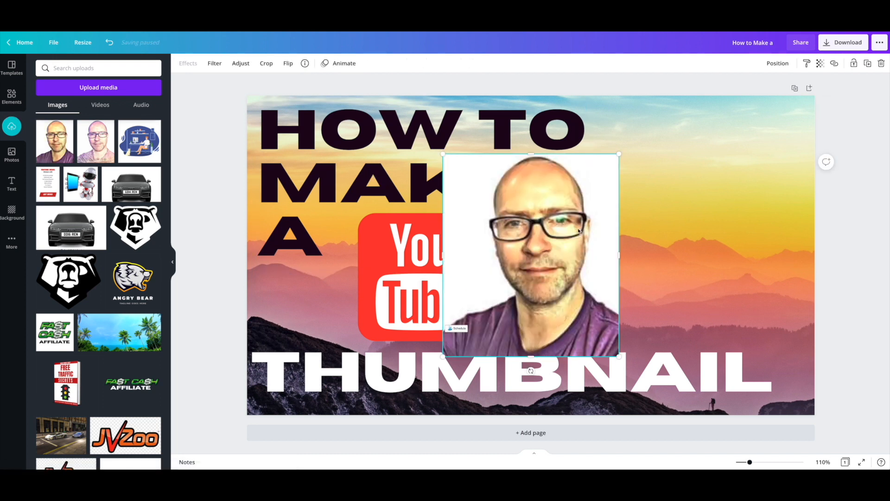
pyautogui.moveTo(550, 236)
pyautogui.mouseDown()
pyautogui.moveTo(568, 231)
pyautogui.moveTo(548, 236)
pyautogui.moveTo(563, 230)
pyautogui.moveTo(554, 231)
pyautogui.mouseUp()
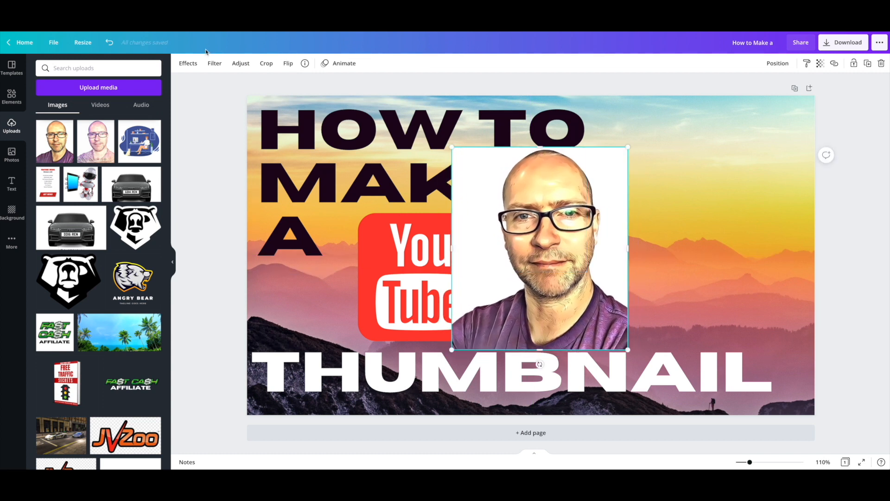
pyautogui.click(186, 65)
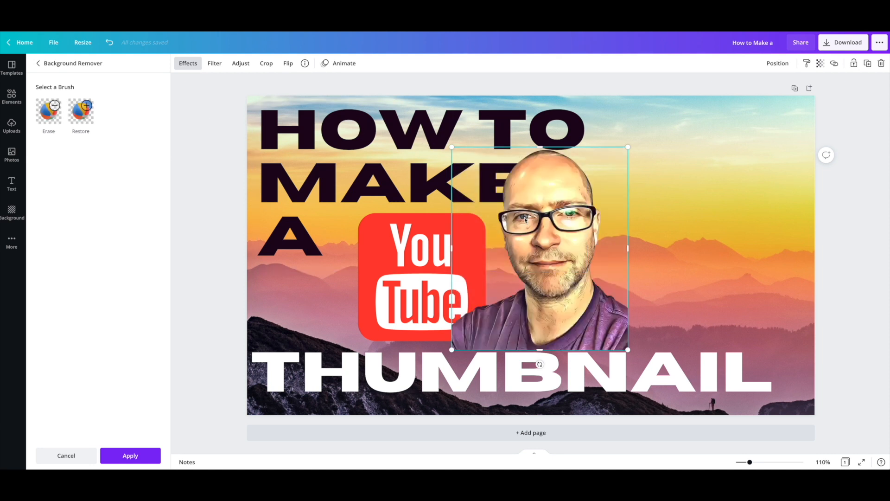
# Tilt the portrait counterclockwise, enlarge it slightly and place it over the page's lower-right corner, overlapping the end of THUMBNAIL.
pyautogui.moveTo(538, 229); pyautogui.dragTo(554, 246)
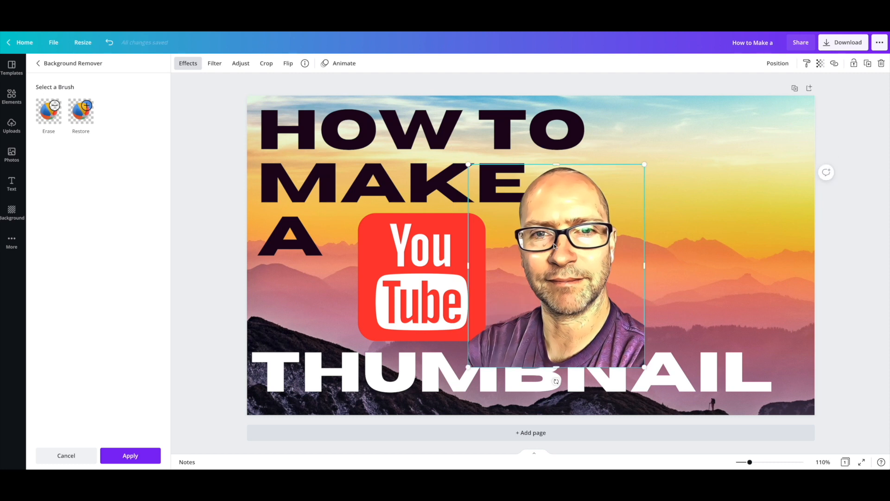
pyautogui.moveTo(642, 276); pyautogui.dragTo(750, 241)
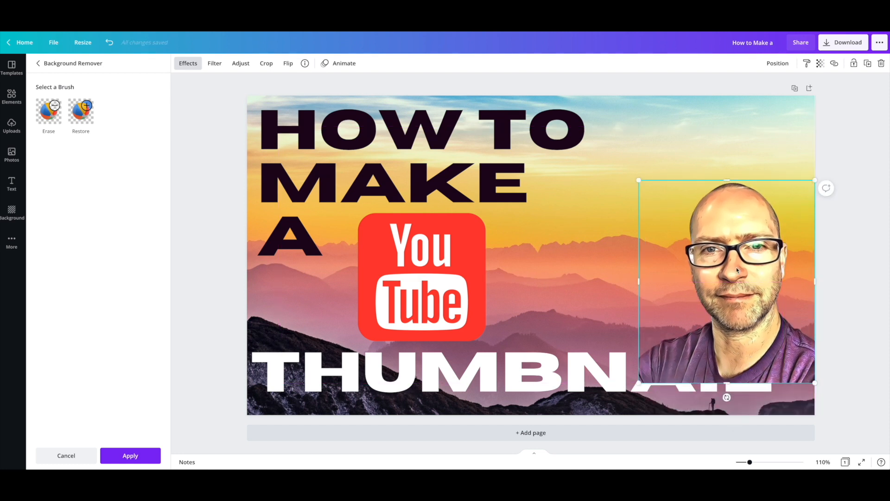
pyautogui.moveTo(712, 256); pyautogui.dragTo(669, 234)
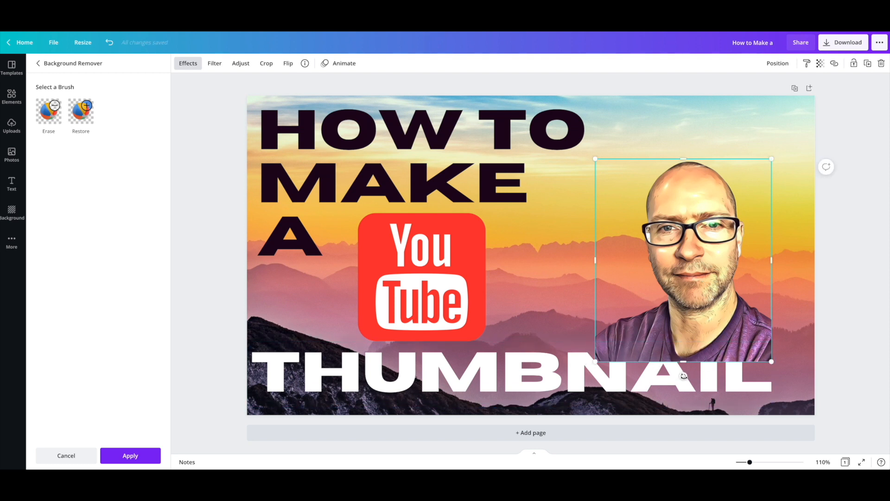
pyautogui.moveTo(696, 377); pyautogui.dragTo(724, 369)
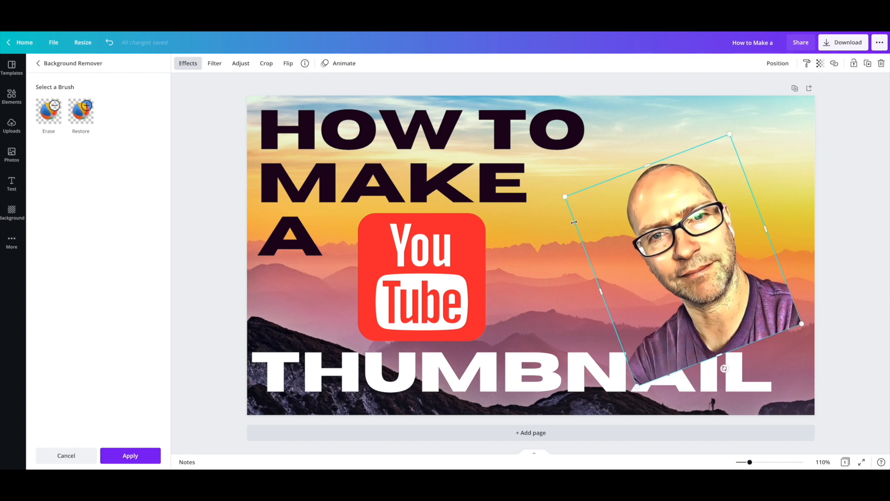
pyautogui.moveTo(541, 185); pyautogui.dragTo(541, 184)
pyautogui.moveTo(687, 253); pyautogui.dragTo(724, 308)
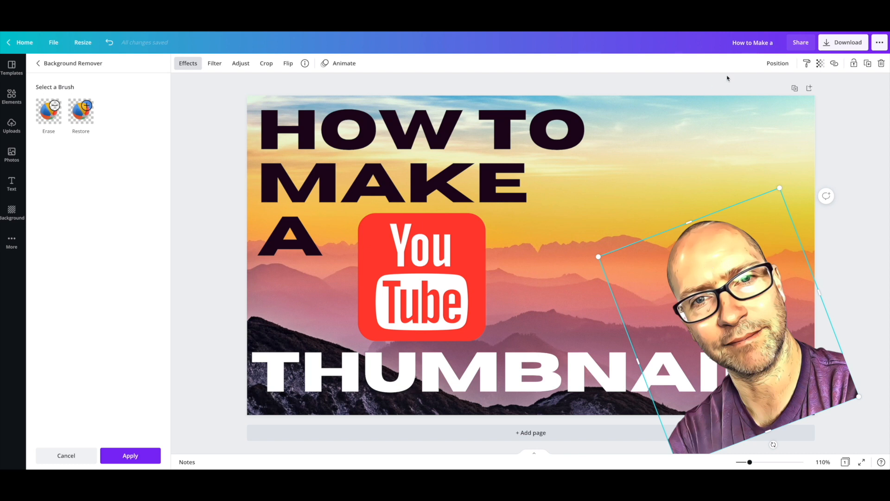
# Send the portrait backward behind the THUMBNAIL text, check the text's layer order and deselect the text.
pyautogui.click(772, 64)
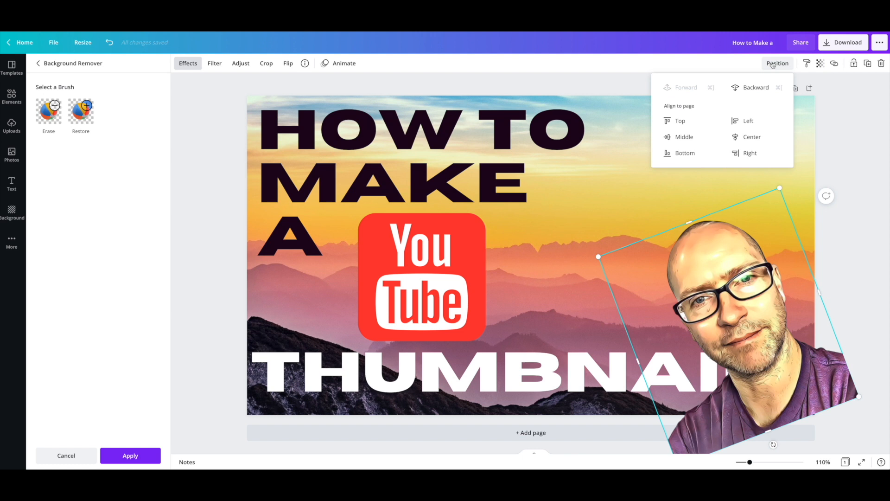
pyautogui.click(752, 88)
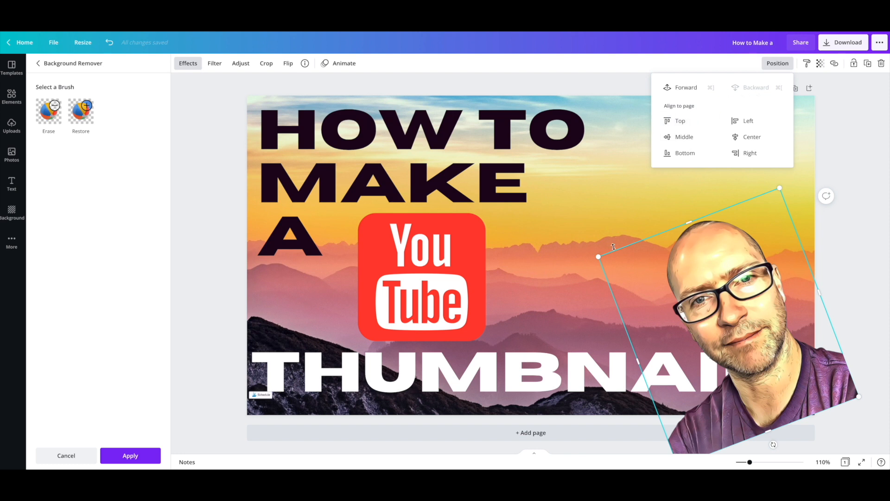
pyautogui.click(565, 359)
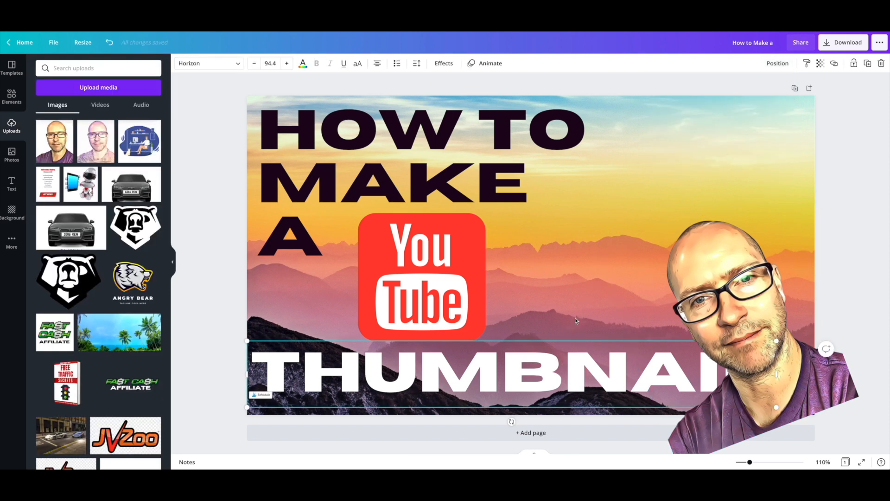
pyautogui.click(778, 64)
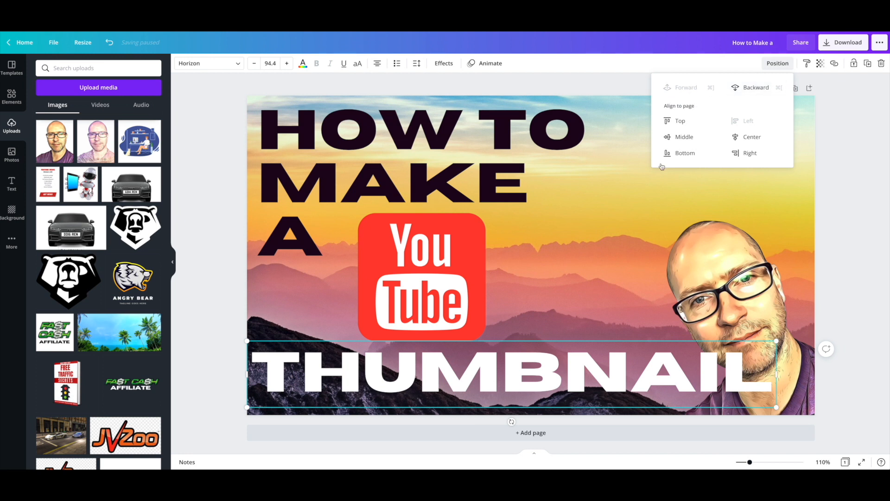
pyautogui.click(610, 223)
pyautogui.click(609, 224)
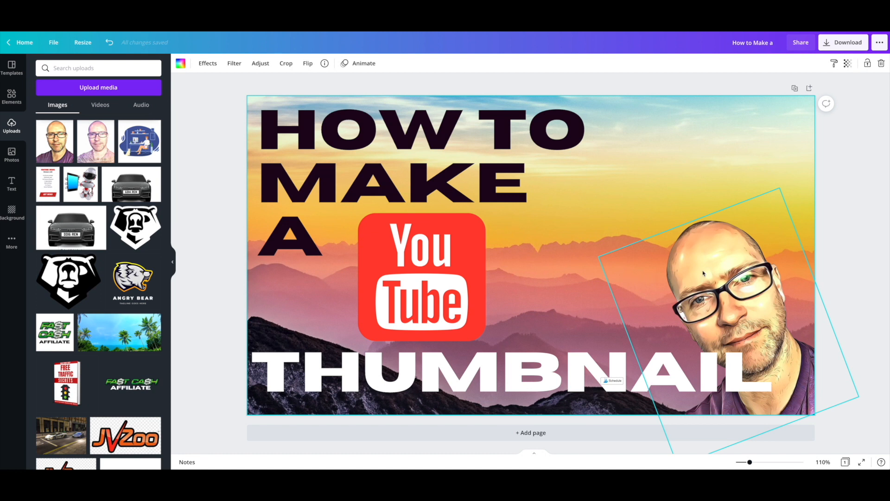
# Enlarge the tilted portrait slightly and shift it up and toward the page's right edge, keeping it behind THUMBNAIL.
pyautogui.moveTo(717, 275); pyautogui.dragTo(717, 268)
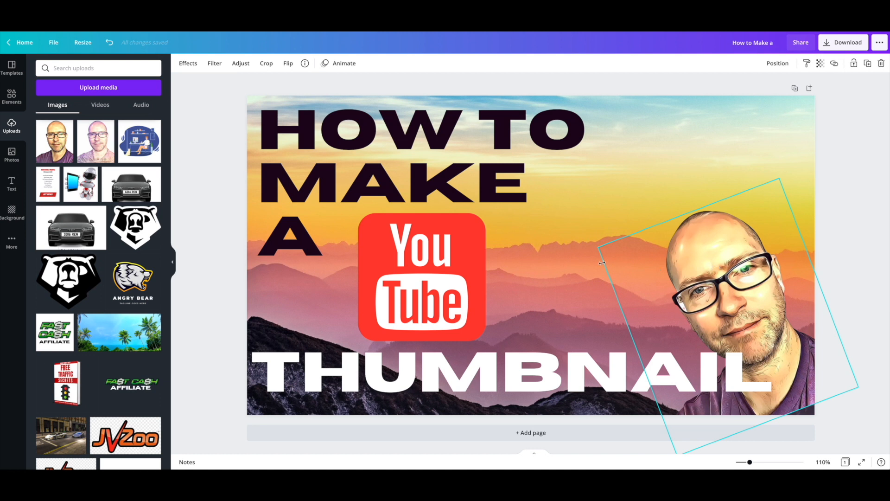
pyautogui.moveTo(573, 225); pyautogui.dragTo(565, 229)
pyautogui.moveTo(725, 286); pyautogui.dragTo(747, 285)
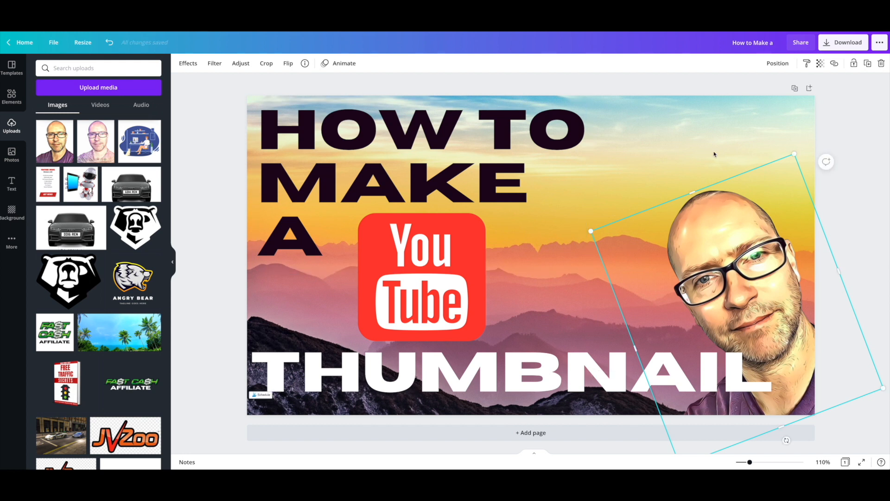
# Download the finished thumbnail as a JPG at size 1 and quality 80, and dismiss the sharing offer.
pyautogui.click(837, 47)
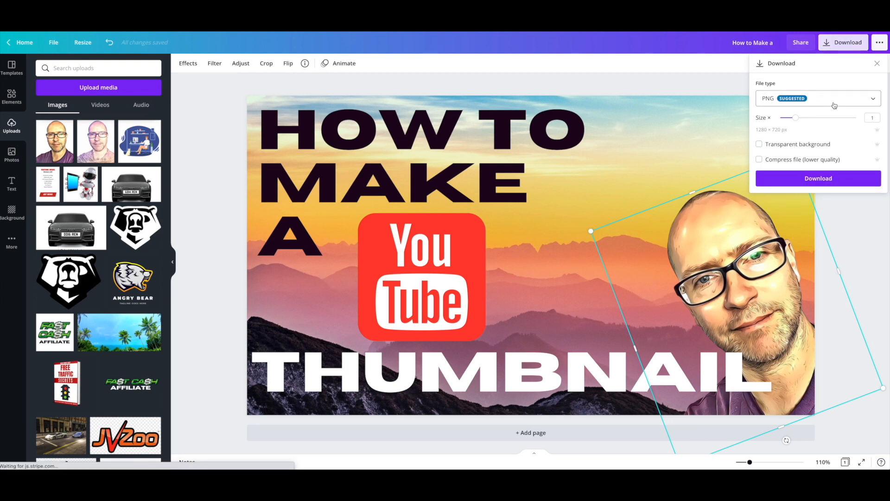
pyautogui.click(829, 102)
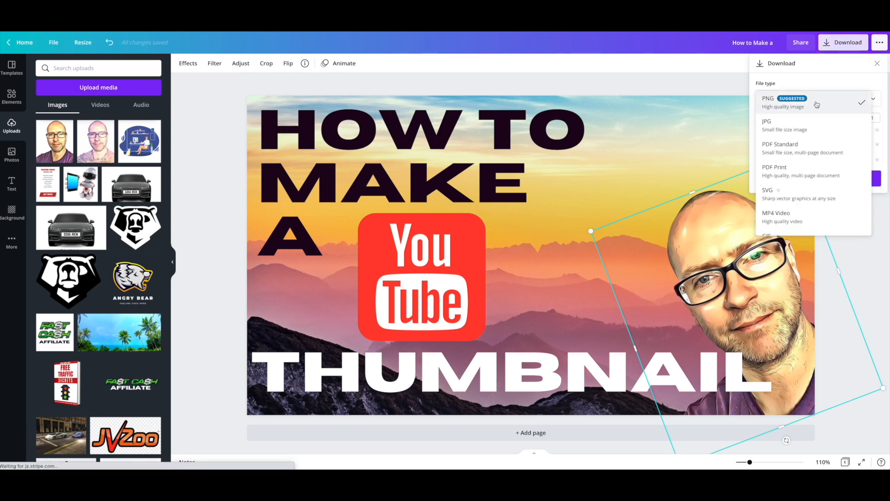
pyautogui.click(783, 125)
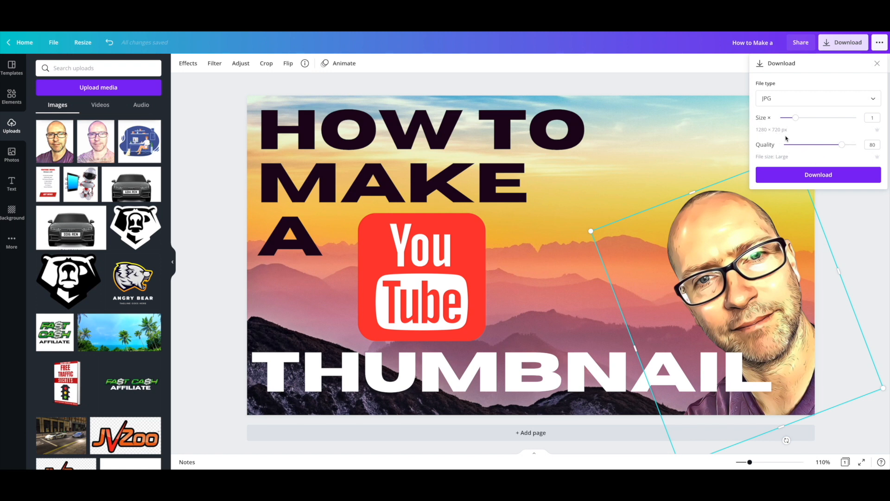
pyautogui.click(818, 175)
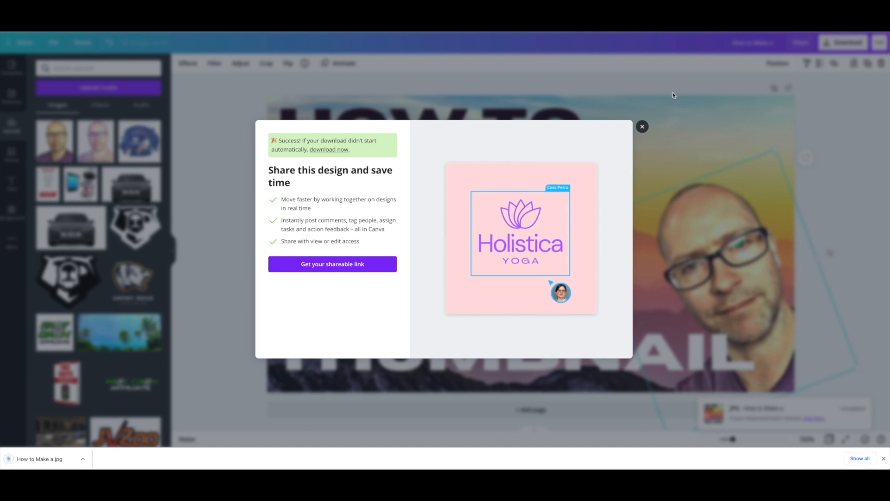
pyautogui.click(642, 126)
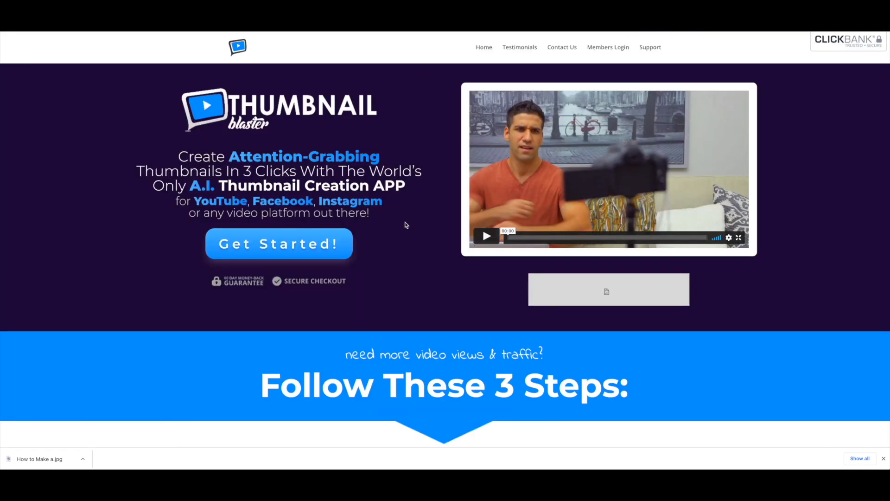
# Switch to the Thumbnail Blaster website, skim its sales page and sign in to the members area with the saved credentials.
pyautogui.scroll(-8, 406, 225)
pyautogui.scroll(8, 410, 223)
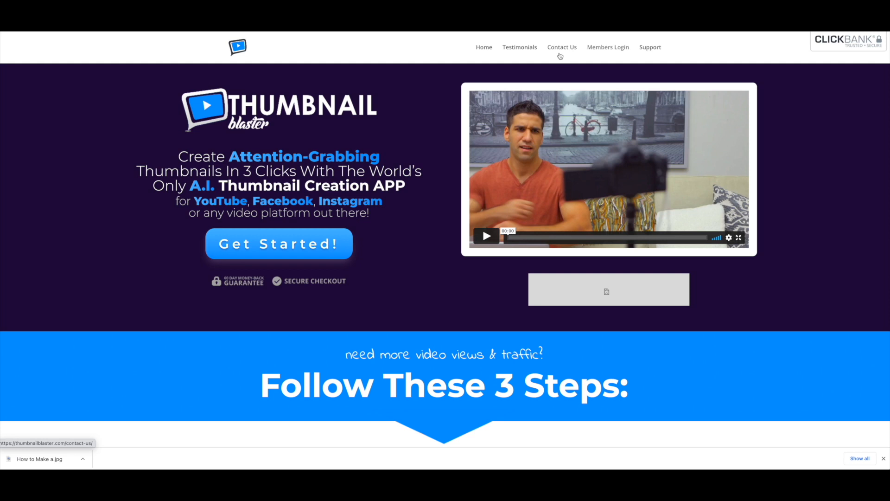
pyautogui.click(603, 53)
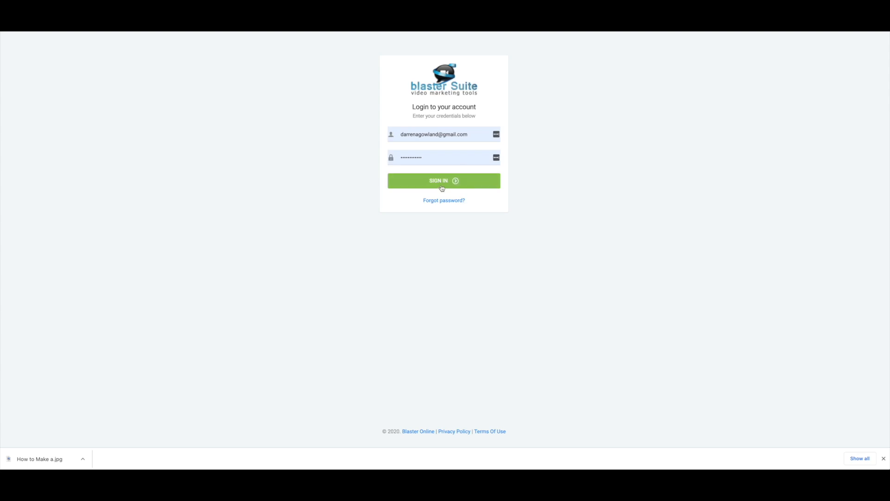
pyautogui.click(442, 187)
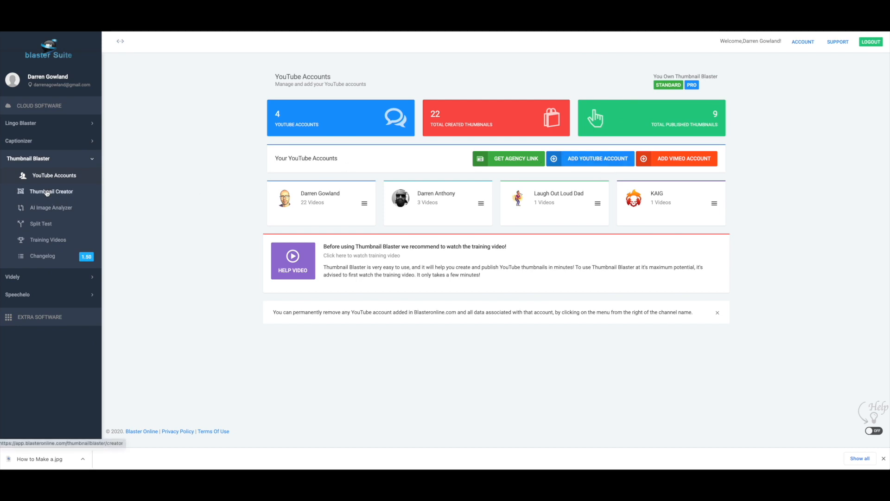
# Start a new thumbnail in Thumbnail Creator with no video, using the Marketing - YouTube Rankings template.
pyautogui.click(48, 228)
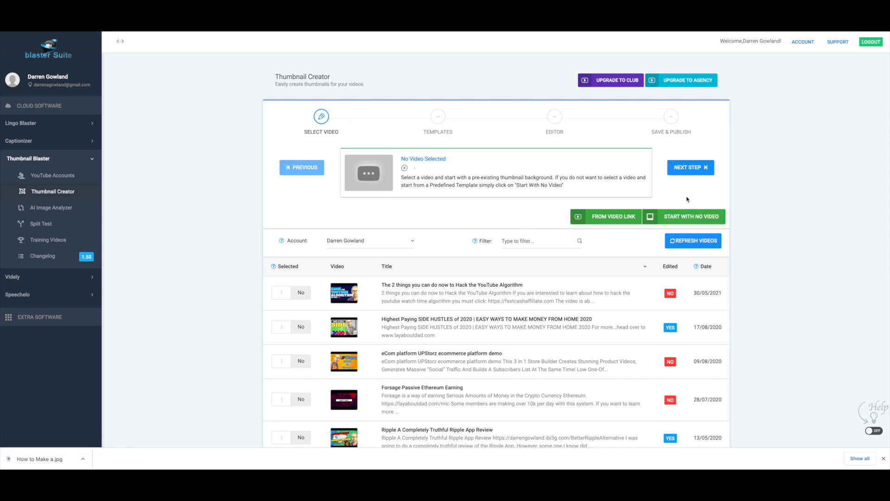
pyautogui.click(691, 216)
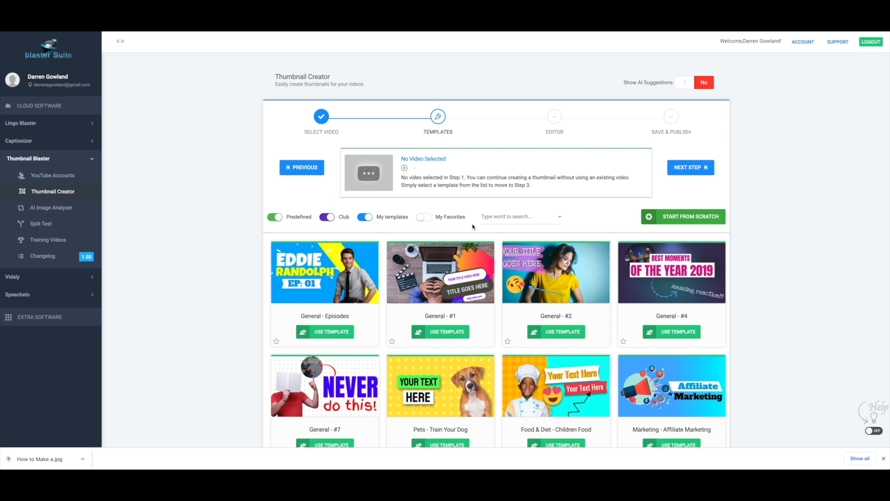
pyautogui.scroll(-1, 488, 226)
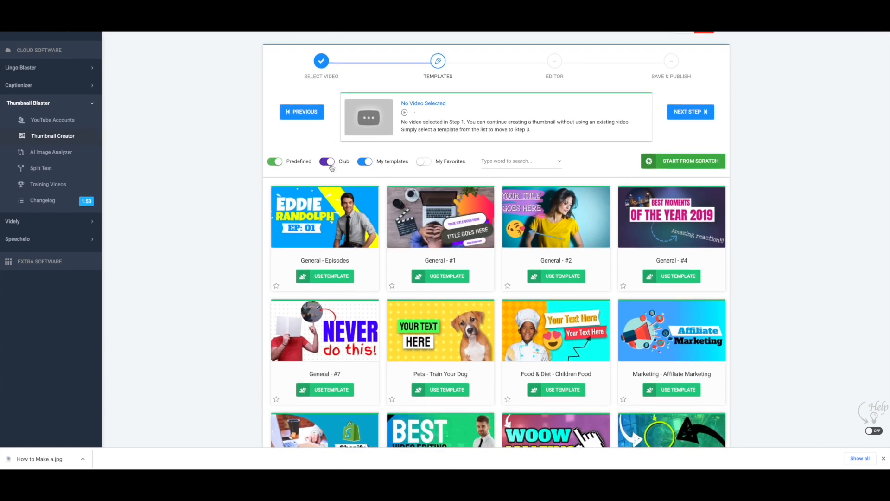
pyautogui.click(332, 164)
pyautogui.scroll(-5, 462, 180)
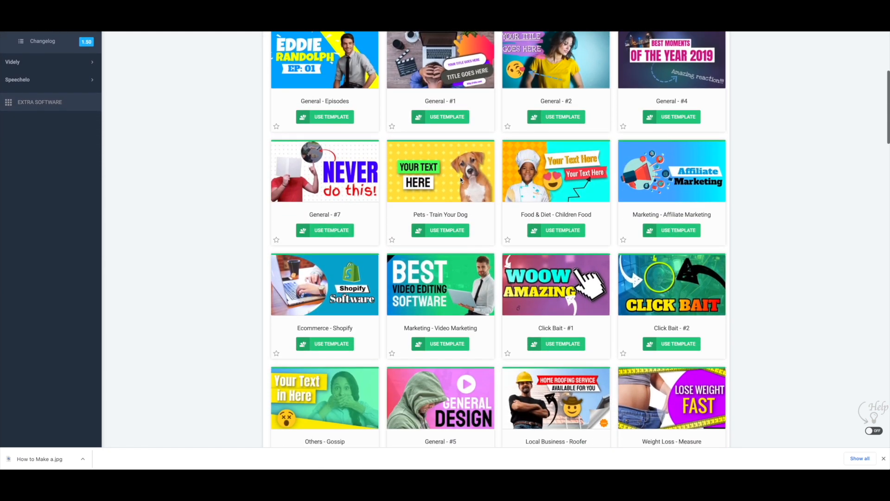
pyautogui.scroll(-5, 462, 179)
pyautogui.scroll(-4, 460, 180)
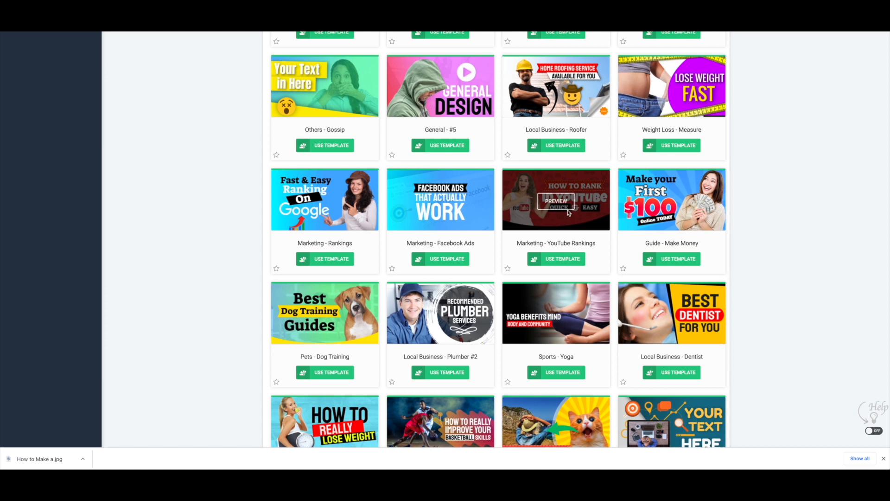
pyautogui.click(562, 262)
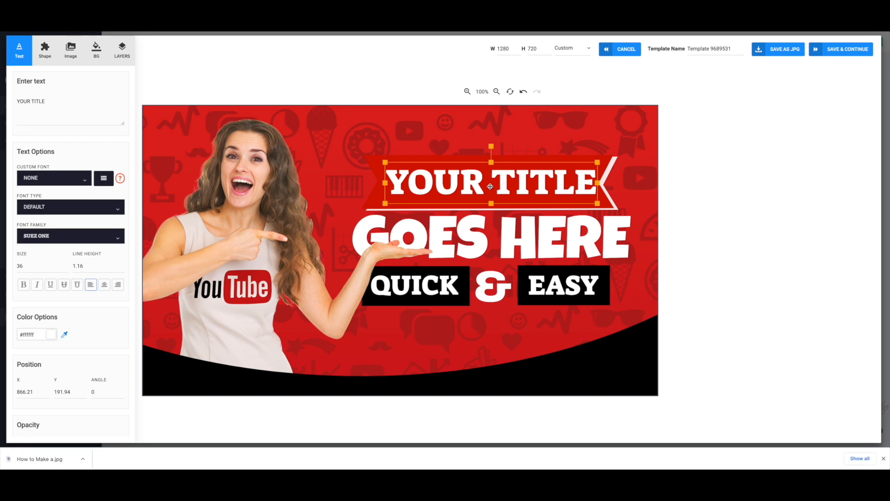
# Replace the YOUR TITLE text on the red ribbon with "HOW TO Create".
pyautogui.doubleClick(490, 186)
pyautogui.click(489, 186)
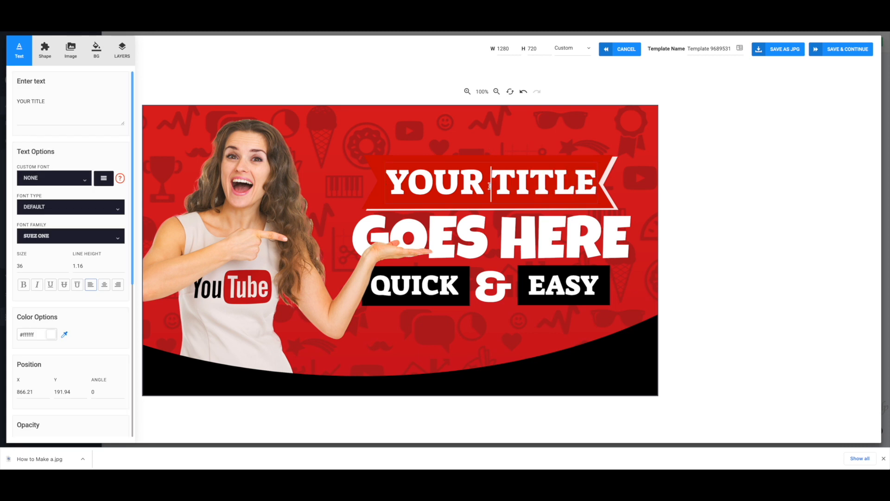
pyautogui.click(597, 186)
pyautogui.moveTo(596, 185); pyautogui.dragTo(381, 186)
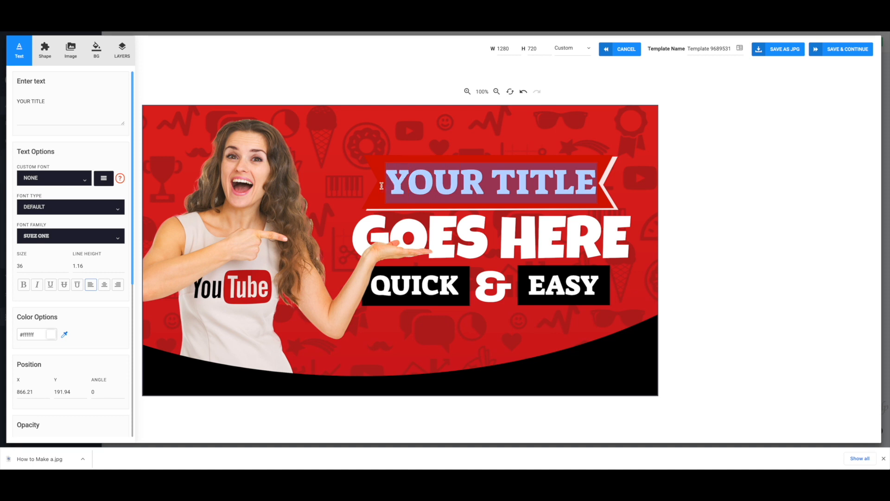
pyautogui.write('O')
pyautogui.press('BackSpace')
pyautogui.write('HOW TO')
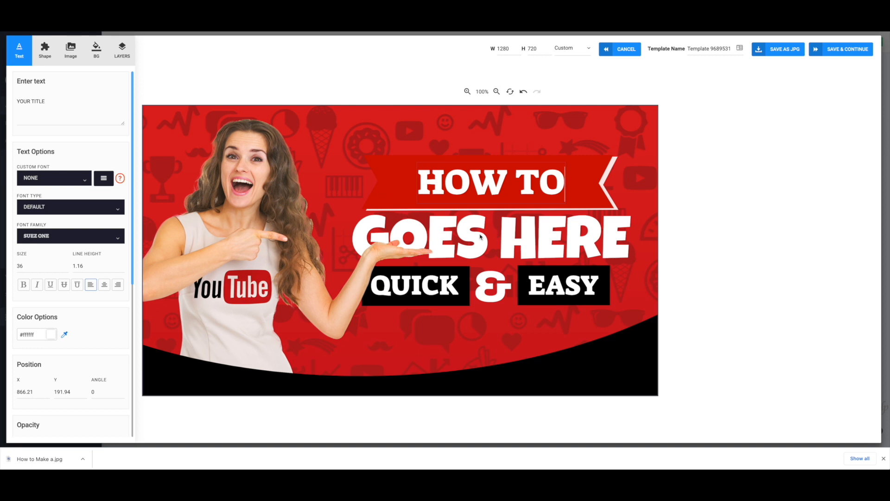
pyautogui.write(' C')
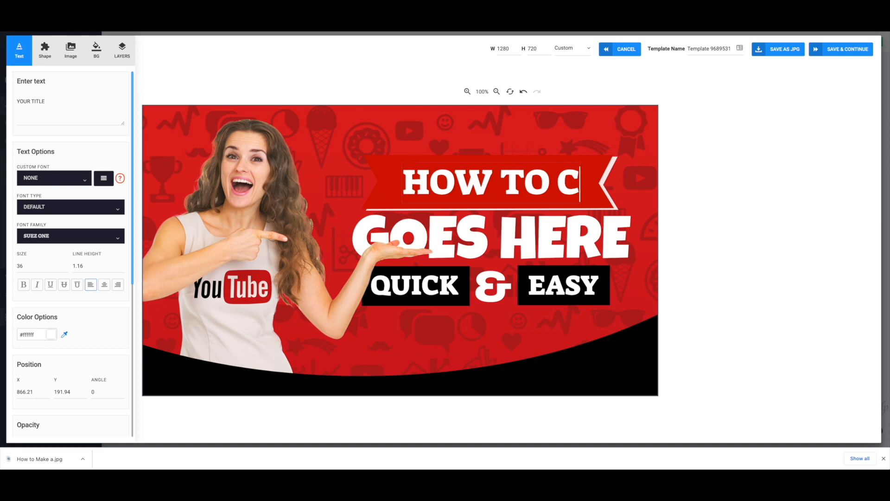
pyautogui.write('reate')
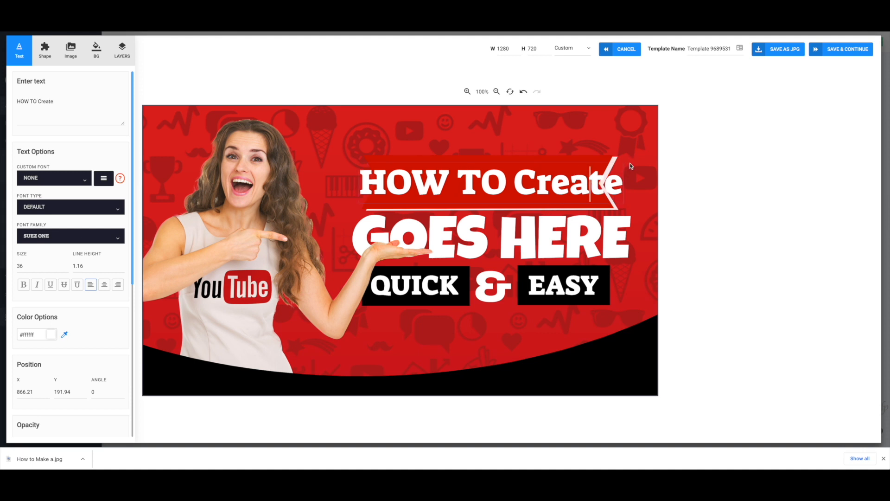
# Retype the word Create in the ribbon title in capitals so the line reads "HOW TO CREATE".
pyautogui.click(615, 163)
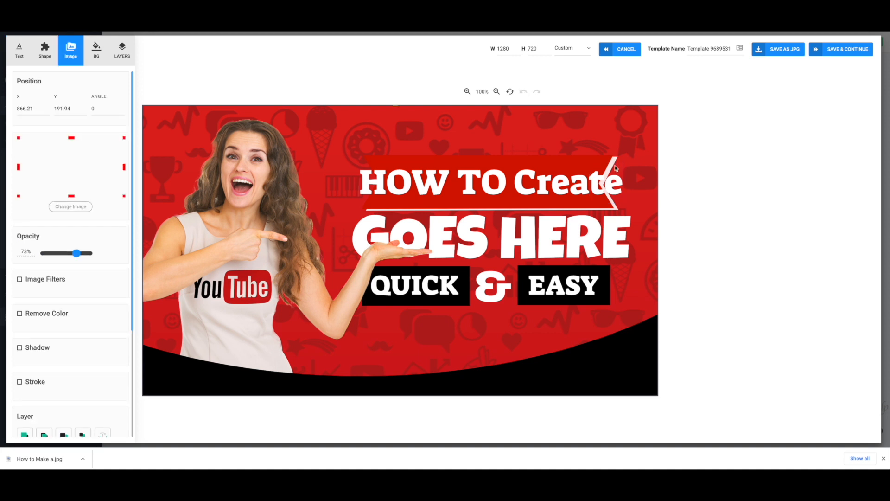
pyautogui.click(602, 204)
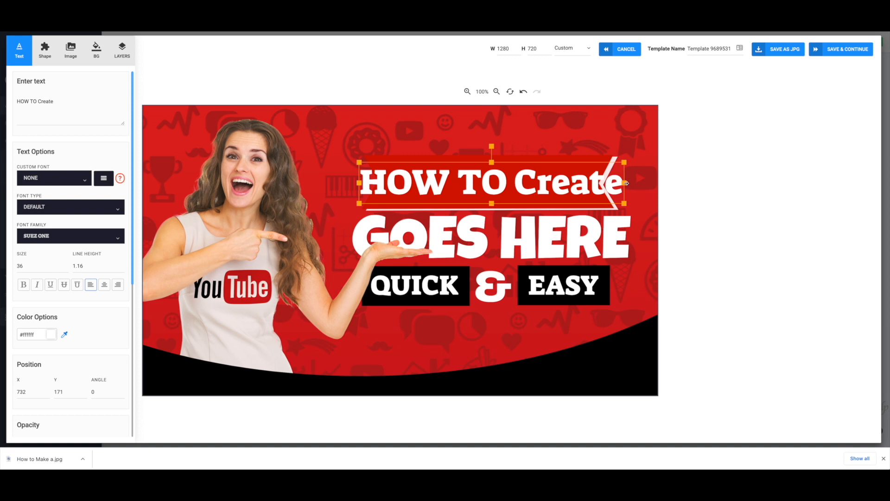
pyautogui.moveTo(625, 183); pyautogui.dragTo(624, 184)
pyautogui.doubleClick(602, 188)
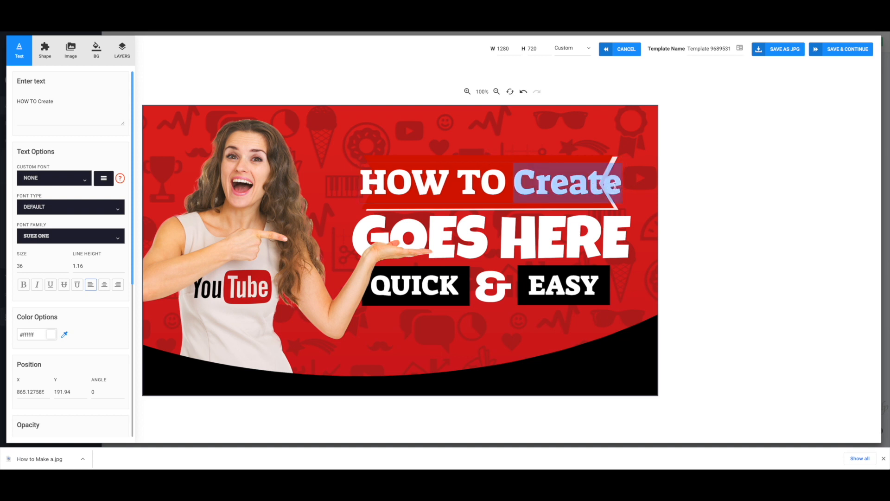
pyautogui.click(615, 186)
pyautogui.press('BackSpace')
pyautogui.press('BackSpace')
pyautogui.press('BackSpace')
pyautogui.press('BackSpace')
pyautogui.press('BackSpace')
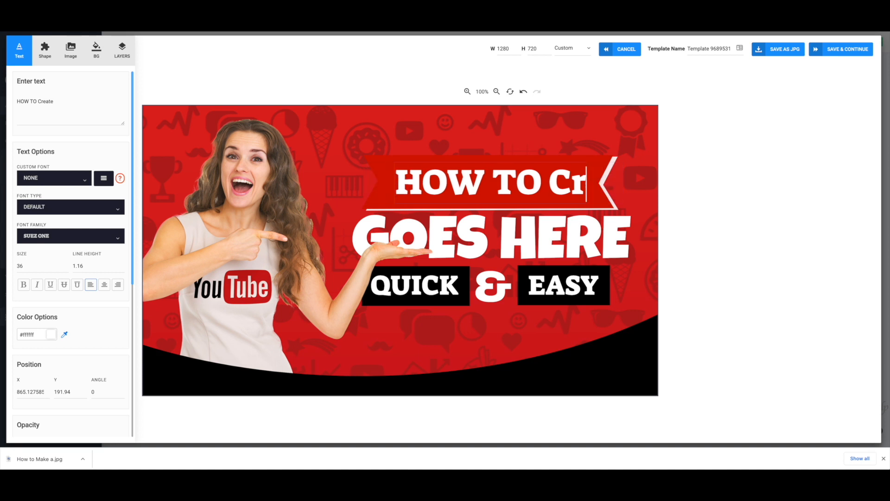
pyautogui.write('reate')
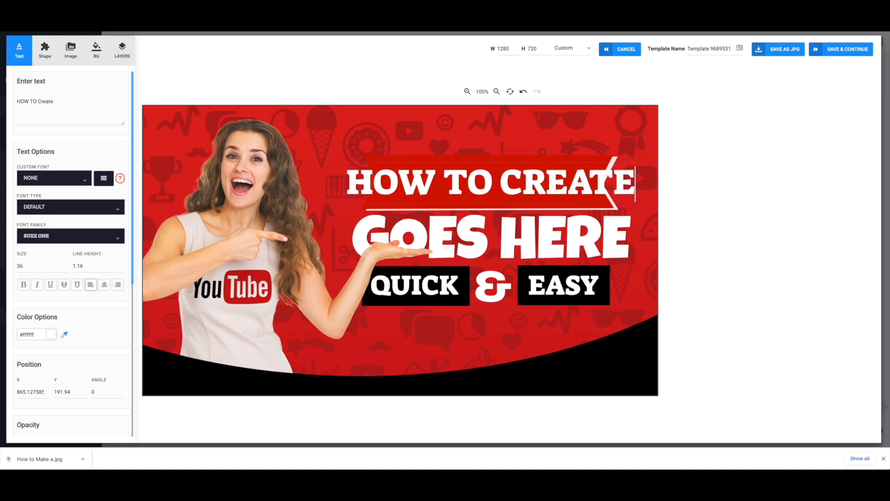
# Widen the red ribbon shape on both sides so it spans the full HOW TO CREATE title.
pyautogui.click(494, 210)
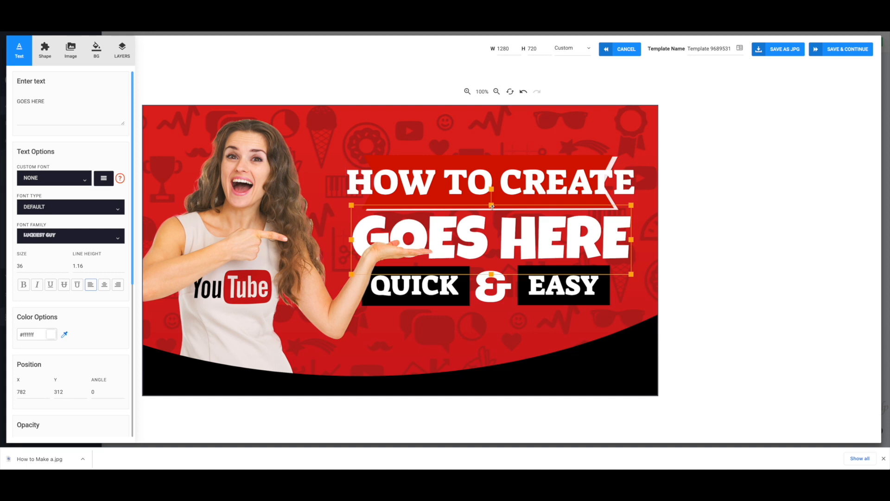
pyautogui.click(504, 164)
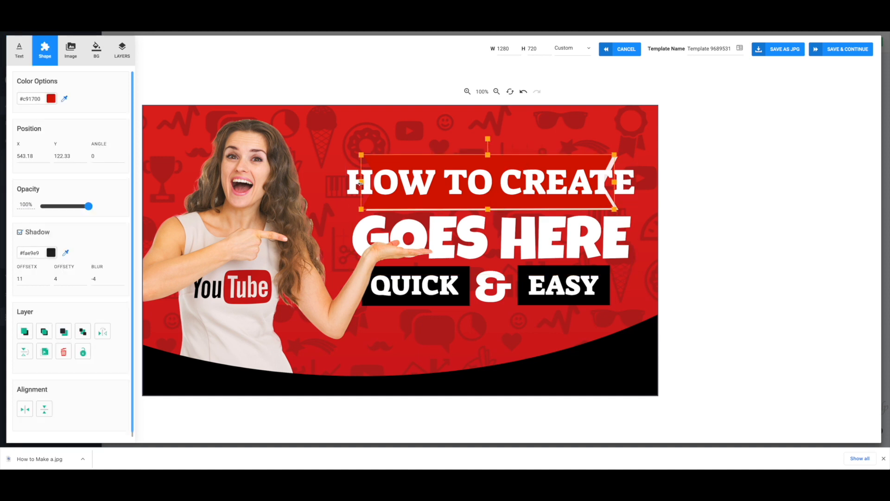
pyautogui.moveTo(355, 182); pyautogui.dragTo(325, 182)
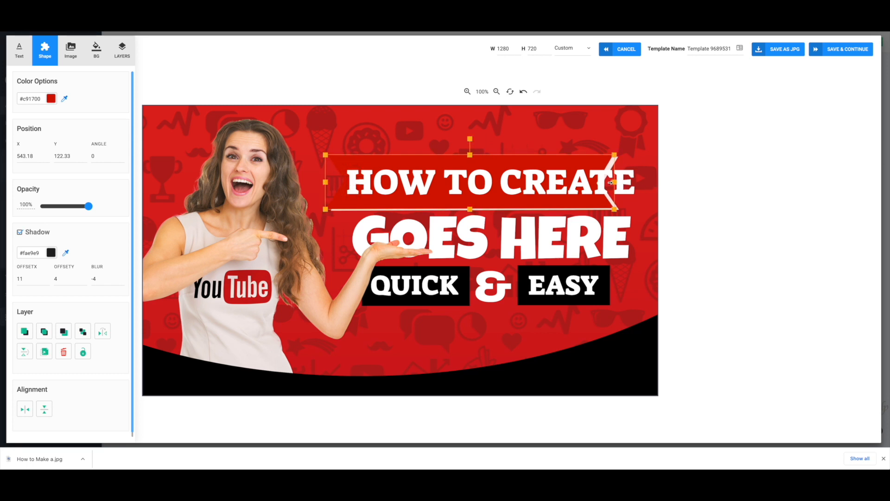
pyautogui.moveTo(615, 182); pyautogui.dragTo(654, 183)
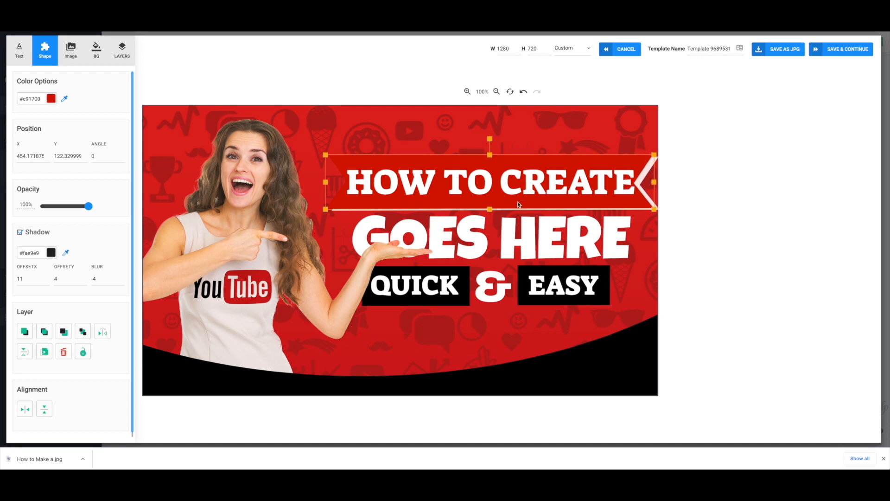
# Replace the GOES HERE text below the ribbon with "YOUTUBE" and finish editing that line.
pyautogui.doubleClick(505, 239)
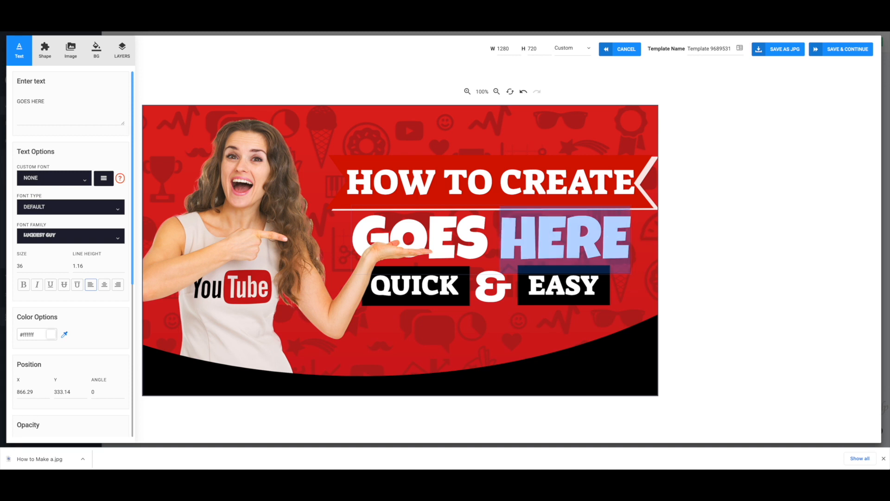
pyautogui.press('BackSpace')
pyautogui.press('BackSpace')
pyautogui.press('BackSpace')
pyautogui.press('BackSpace')
pyautogui.press('BackSpace')
pyautogui.press('BackSpace')
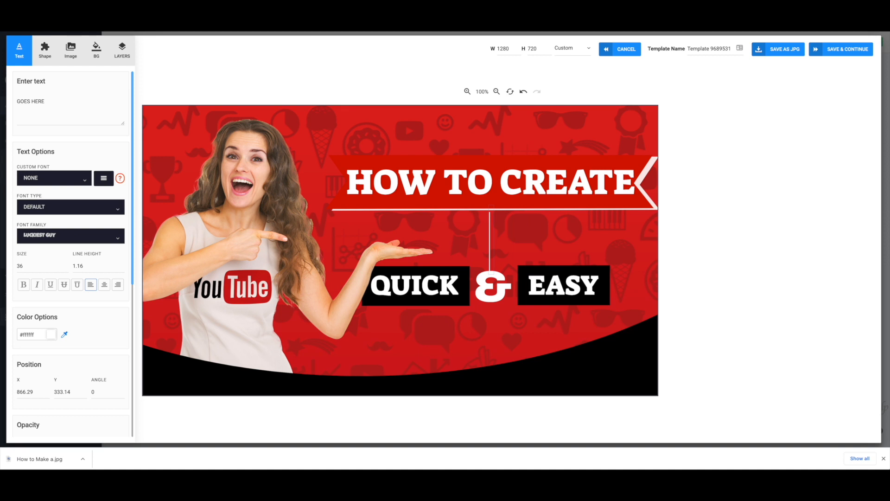
pyautogui.write('YOU')
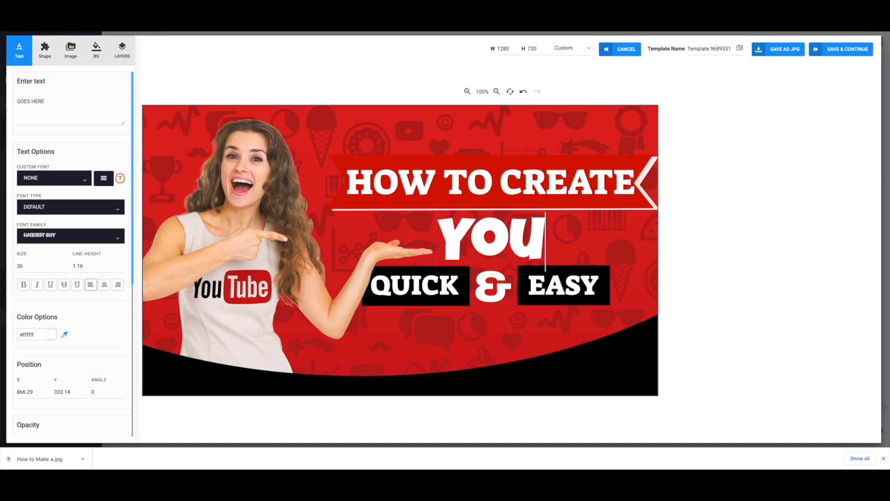
pyautogui.write('TUBE')
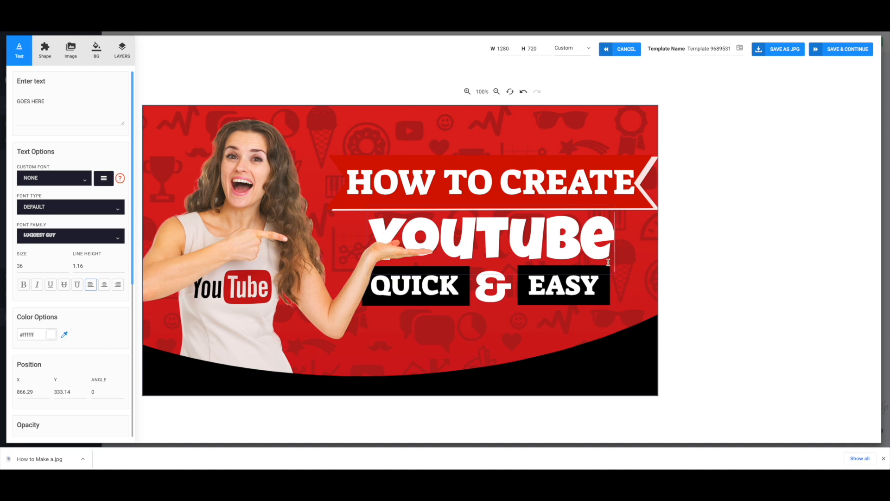
pyautogui.click(584, 293)
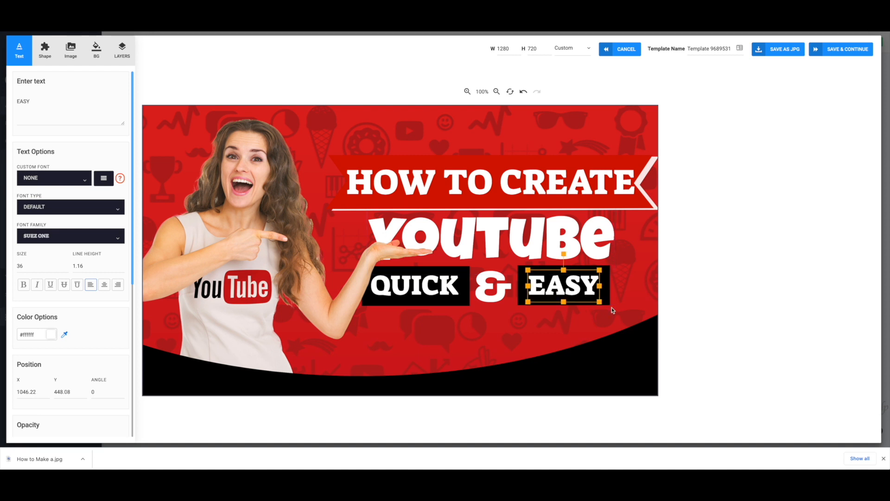
# Move the ampersand and the QUICK label with its black box down, away from the YOUTUBE line.
pyautogui.click(625, 310)
pyautogui.moveTo(598, 294); pyautogui.dragTo(628, 285)
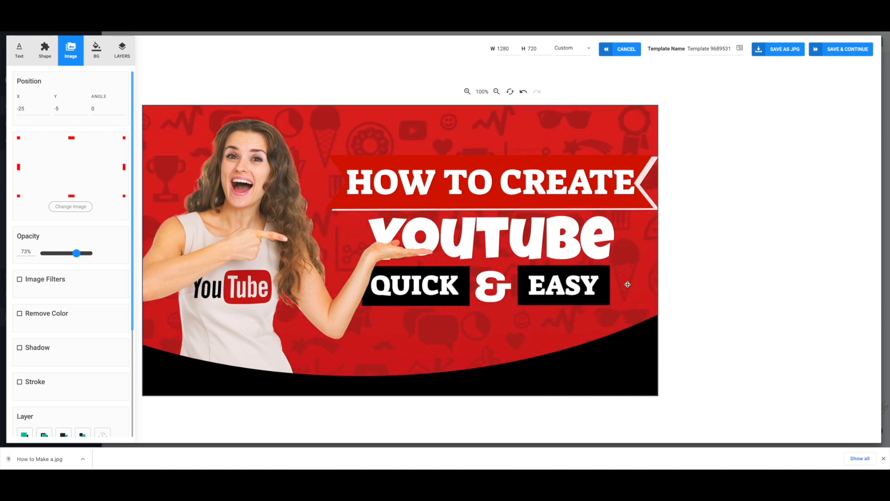
pyautogui.click(490, 291)
pyautogui.moveTo(493, 291); pyautogui.dragTo(491, 347)
pyautogui.moveTo(429, 285)
pyautogui.mouseDown()
pyautogui.moveTo(428, 332)
pyautogui.moveTo(429, 284)
pyautogui.mouseUp()
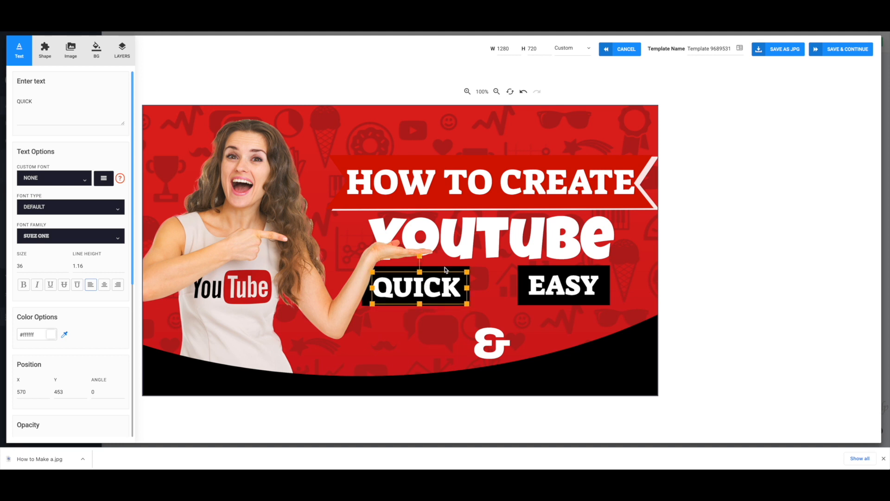
pyautogui.click(445, 270)
pyautogui.rightClick(445, 268)
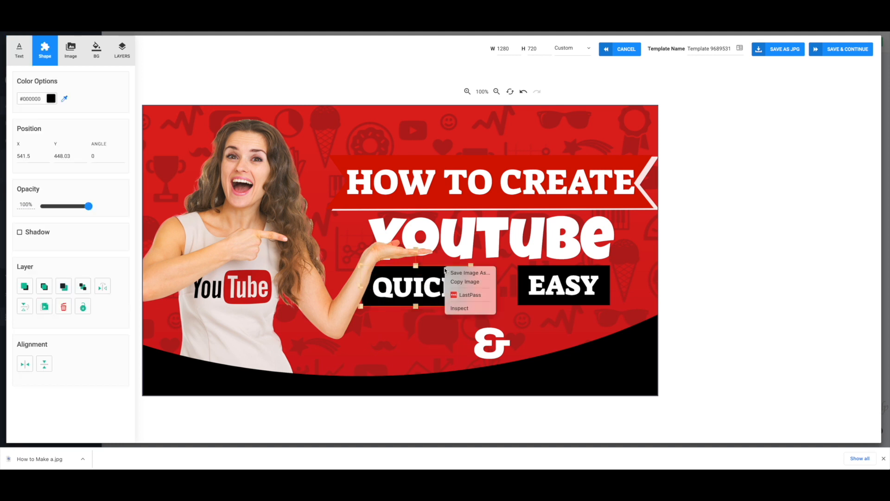
pyautogui.click(432, 298)
pyautogui.click(431, 317)
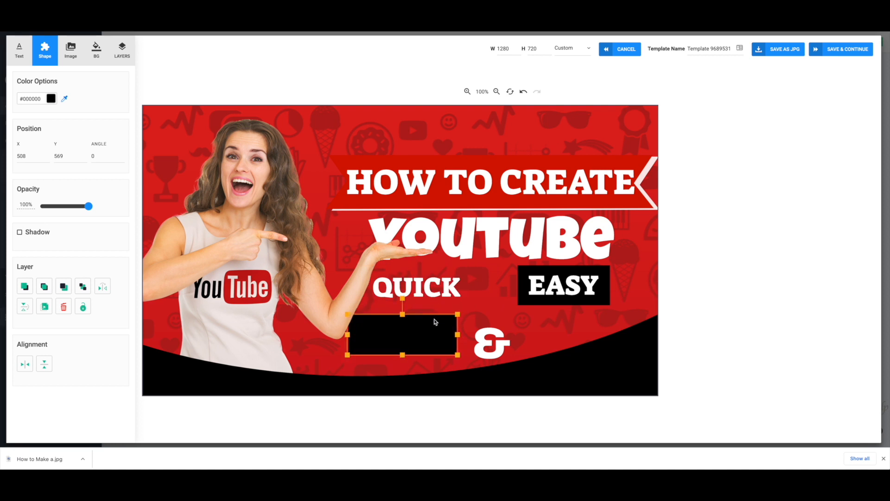
pyautogui.moveTo(436, 332); pyautogui.dragTo(444, 336)
pyautogui.moveTo(434, 290); pyautogui.dragTo(425, 343)
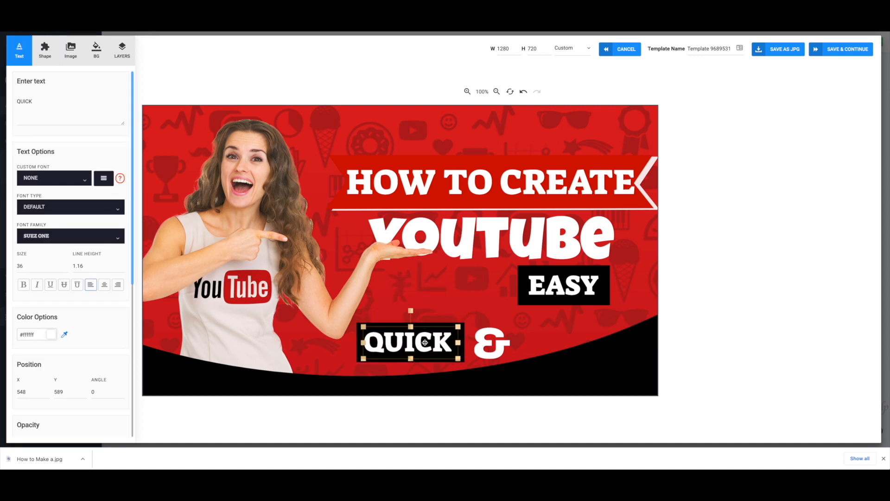
# Move the EASY label and its black box down, and align QUICK and the ampersand with it in one row.
pyautogui.moveTo(565, 293); pyautogui.dragTo(564, 344)
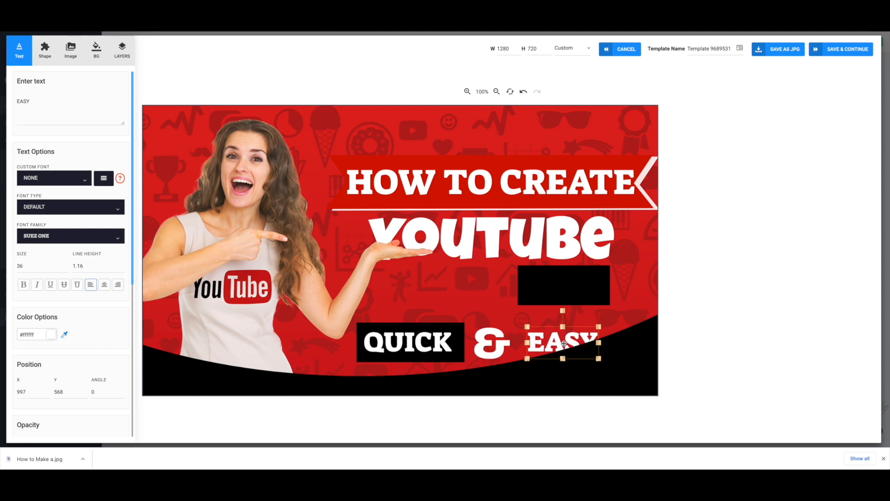
pyautogui.moveTo(564, 282); pyautogui.dragTo(606, 312)
pyautogui.click(610, 327)
pyautogui.moveTo(459, 355); pyautogui.dragTo(436, 330)
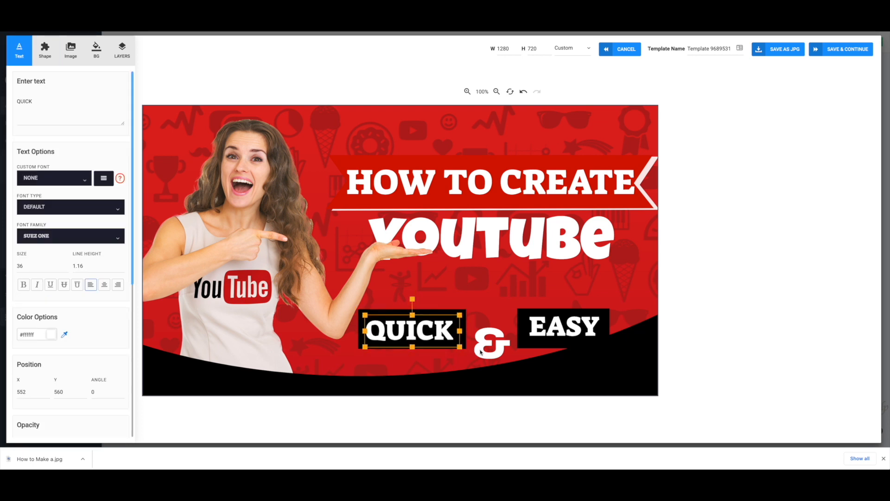
pyautogui.moveTo(481, 352); pyautogui.dragTo(481, 342)
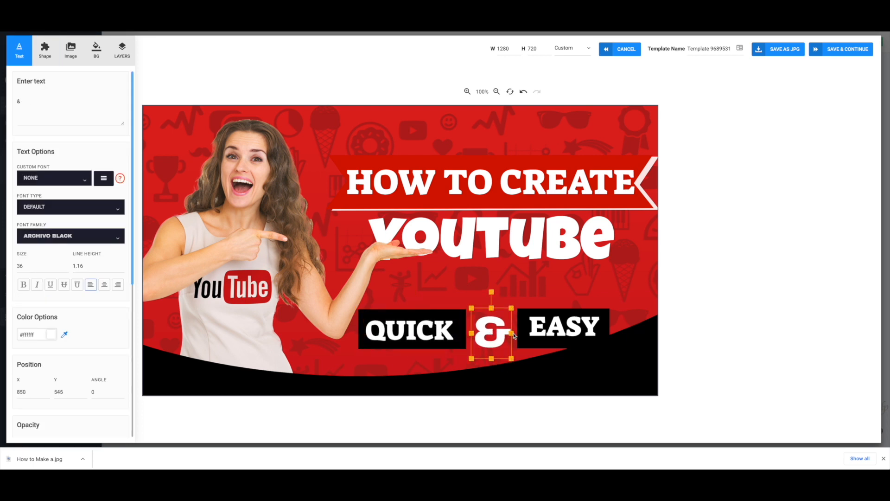
# Duplicate the YOUTUBE text and replace the copy's wording with "THUMBNAILS".
pyautogui.click(528, 248)
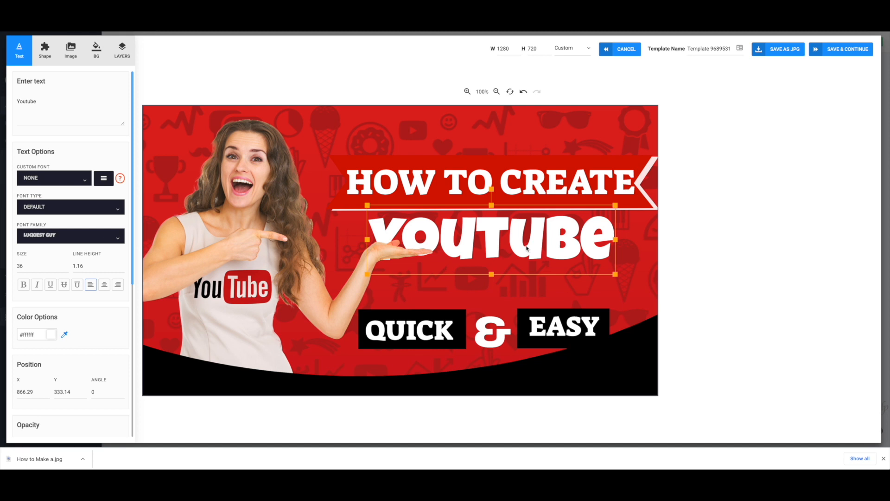
pyautogui.scroll(-5, 80, 342)
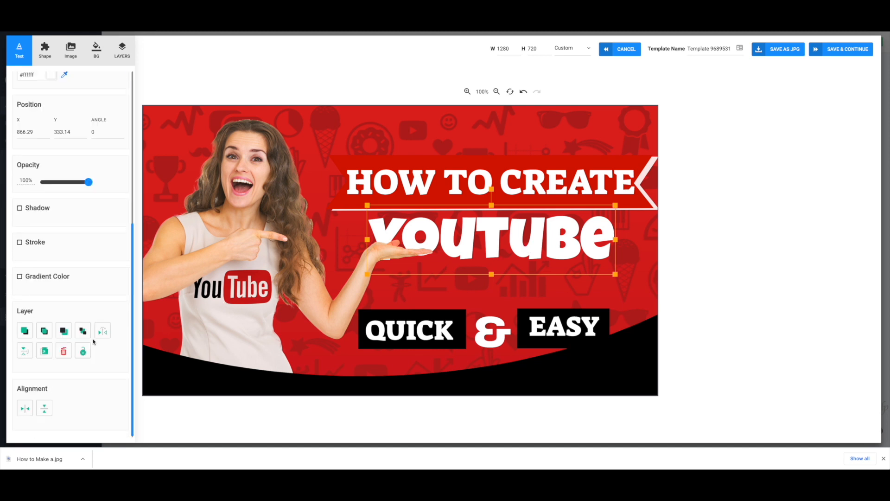
pyautogui.click(45, 353)
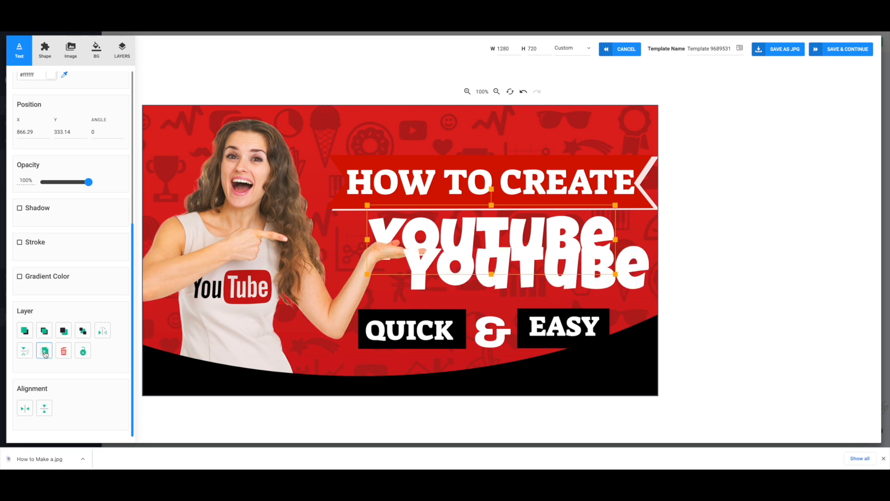
pyautogui.click(625, 283)
pyautogui.doubleClick(622, 281)
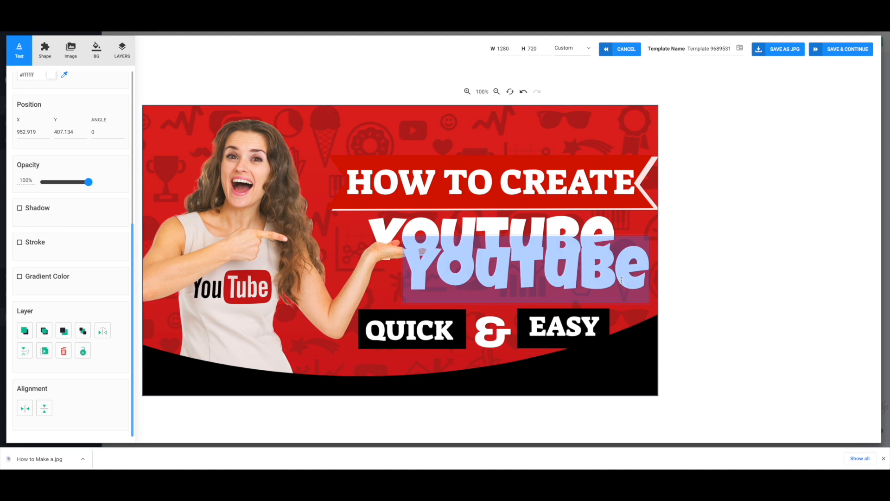
pyautogui.write('T')
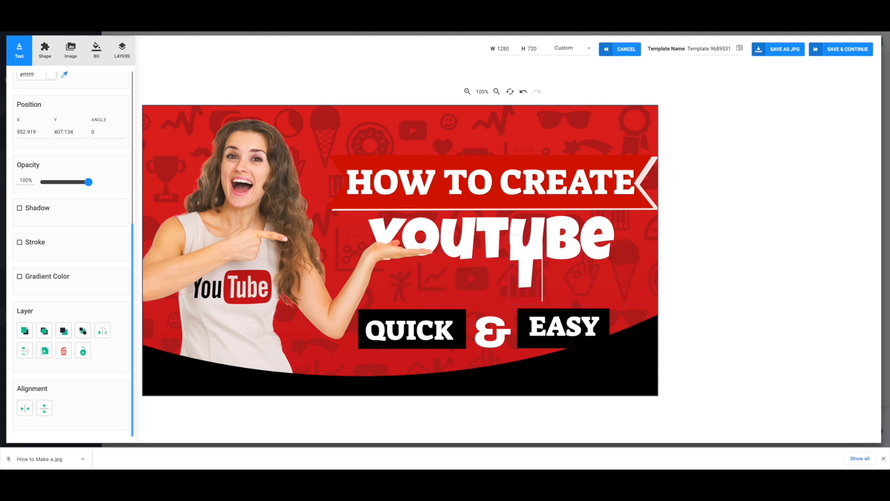
pyautogui.write('HUMBNAIL')
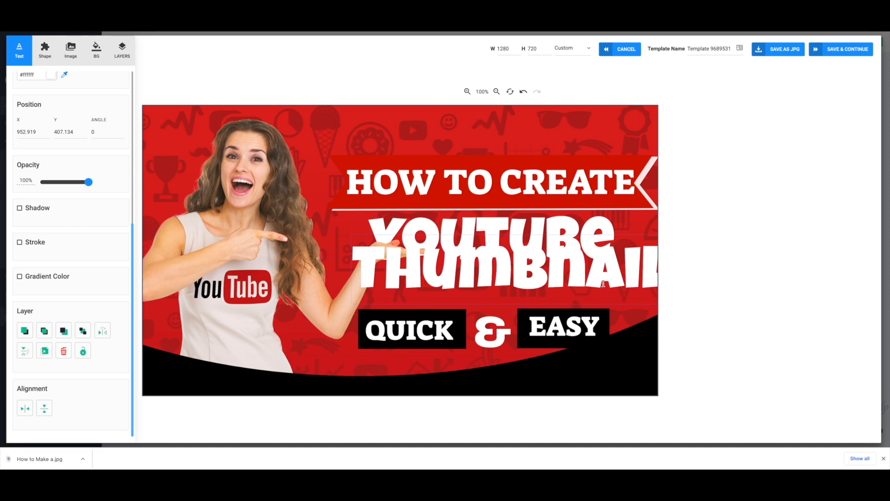
# Position the THUMBNAILS line between YOUTUBE and the QUICK & EASY row so the whole word fits on the canvas.
pyautogui.click(565, 294)
pyautogui.click(592, 300)
pyautogui.click(635, 310)
pyautogui.click(633, 285)
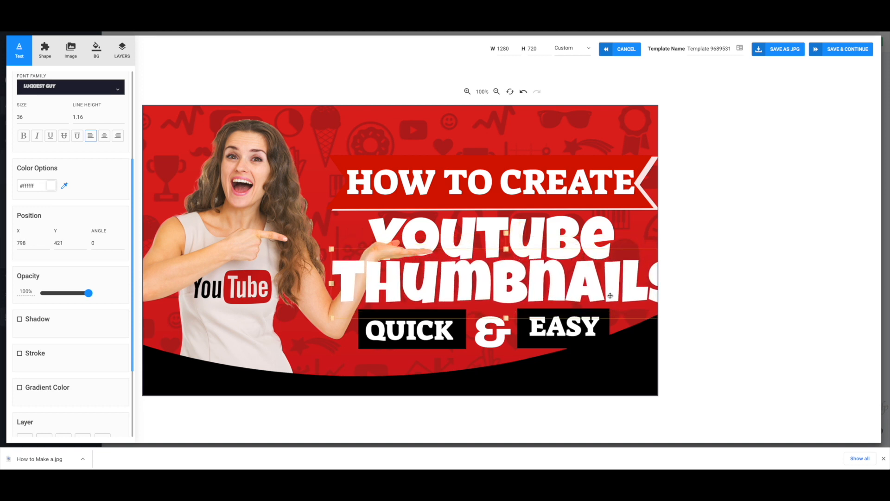
pyautogui.moveTo(596, 300); pyautogui.dragTo(587, 298)
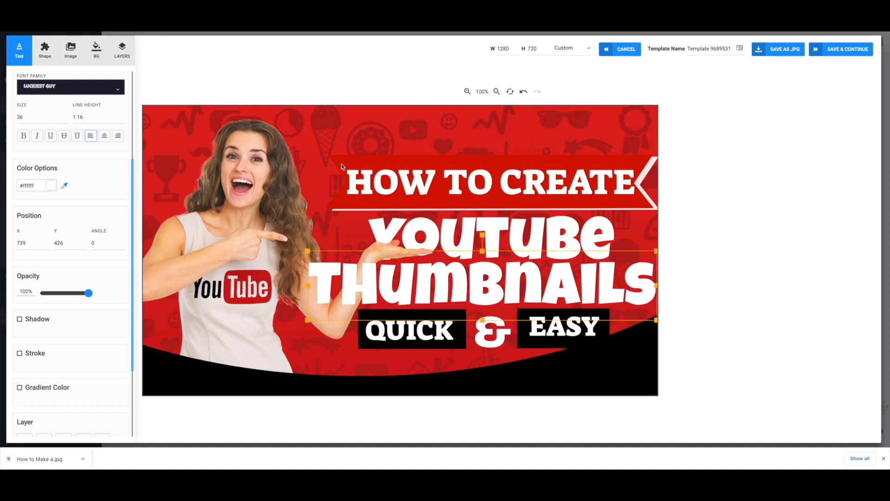
# Move the HOW TO CREATE title and its red ribbon up toward the upper edge of the thumbnail.
pyautogui.moveTo(416, 166); pyautogui.dragTo(419, 134)
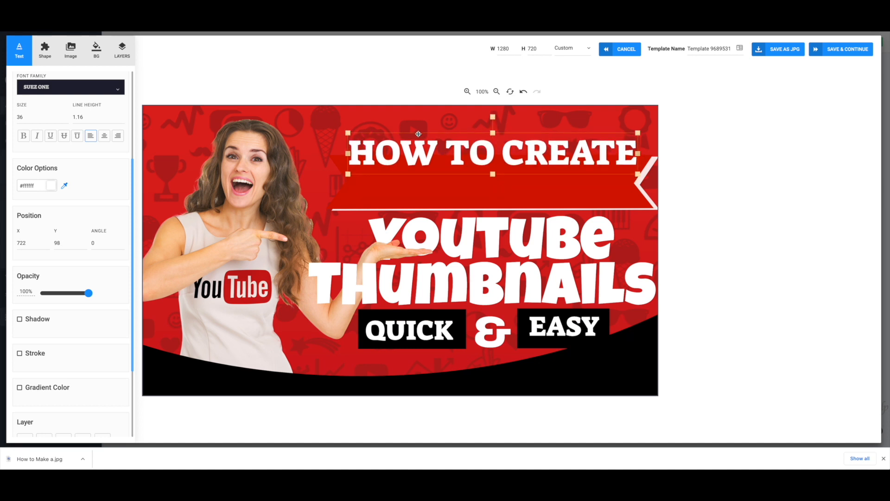
pyautogui.click(390, 198)
pyautogui.moveTo(389, 197); pyautogui.dragTo(392, 172)
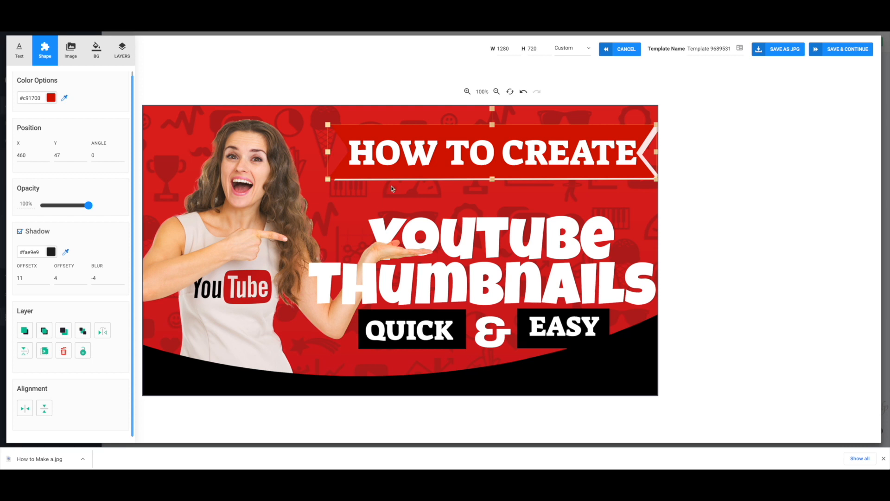
# Move the YOUTUBE and THUMBNAILS lines up beneath the ribbon to leave room above the QUICK & EASY row.
pyautogui.moveTo(509, 237); pyautogui.dragTo(511, 210)
pyautogui.moveTo(505, 287); pyautogui.dragTo(508, 264)
pyautogui.moveTo(506, 211); pyautogui.dragTo(505, 211)
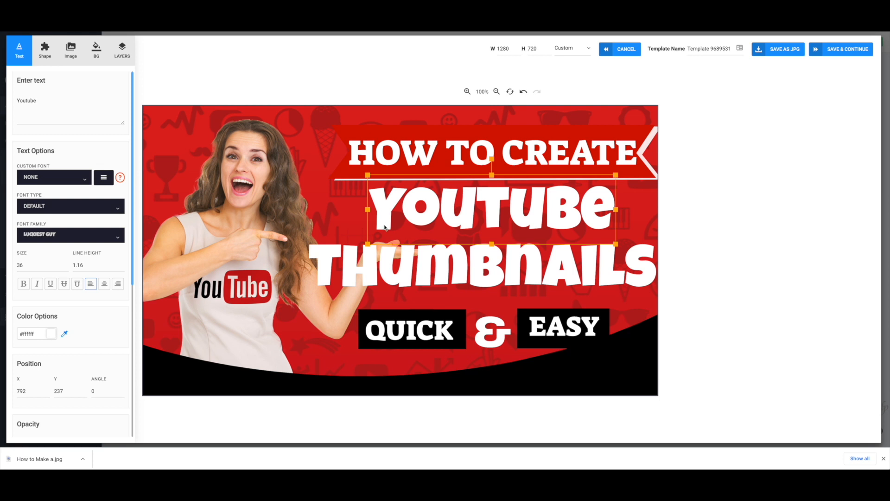
# Add a shadow to the YOUTUBE text with X offset 3, Y offset 3 and blur 3.
pyautogui.scroll(-4, 87, 292)
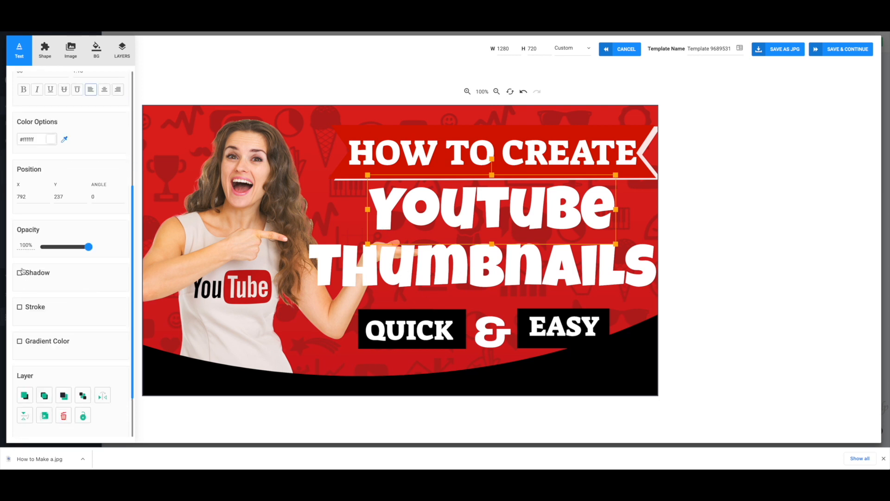
pyautogui.click(20, 274)
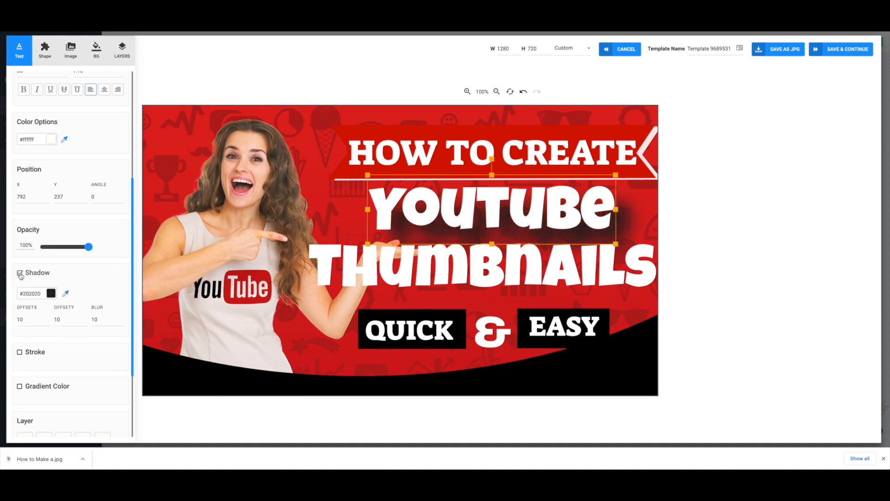
pyautogui.click(47, 321)
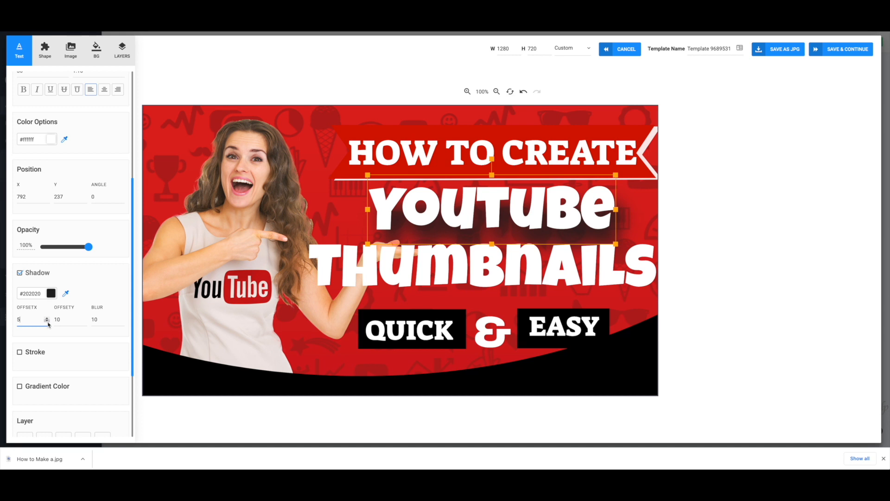
pyautogui.click(84, 322)
pyautogui.click(84, 322)
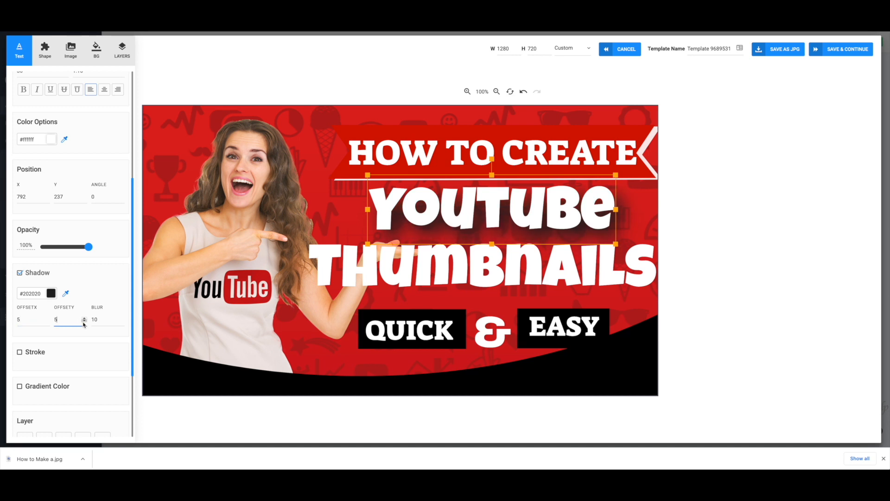
pyautogui.click(122, 322)
pyautogui.click(122, 322)
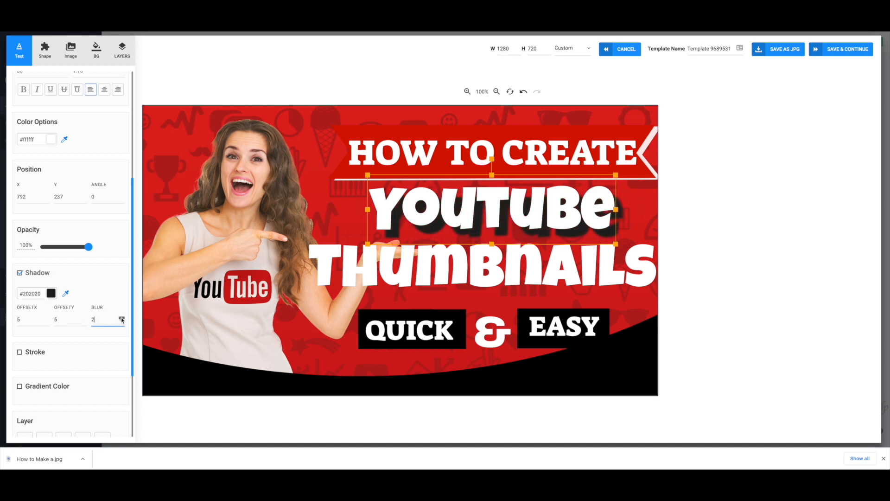
pyautogui.click(84, 321)
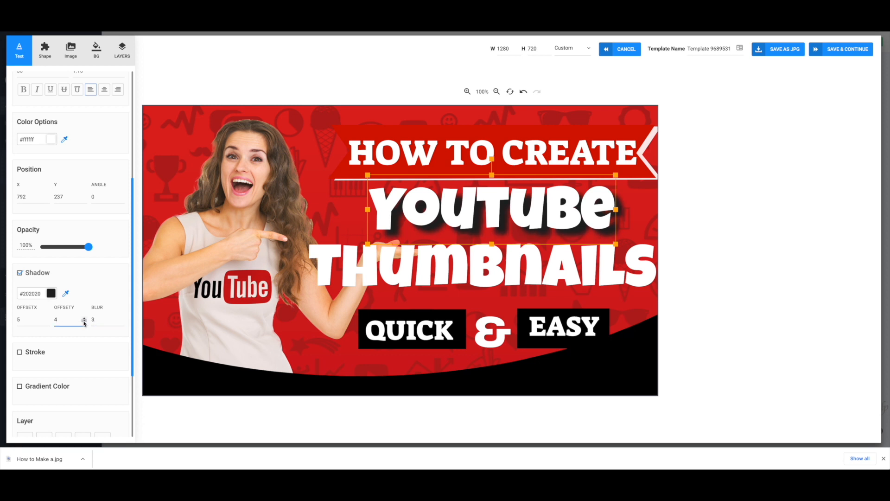
pyautogui.click(47, 322)
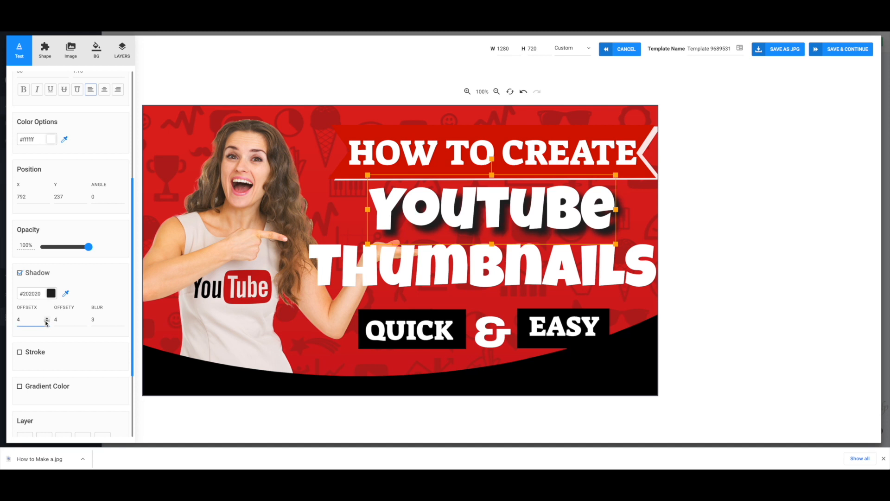
pyautogui.click(46, 322)
pyautogui.click(85, 321)
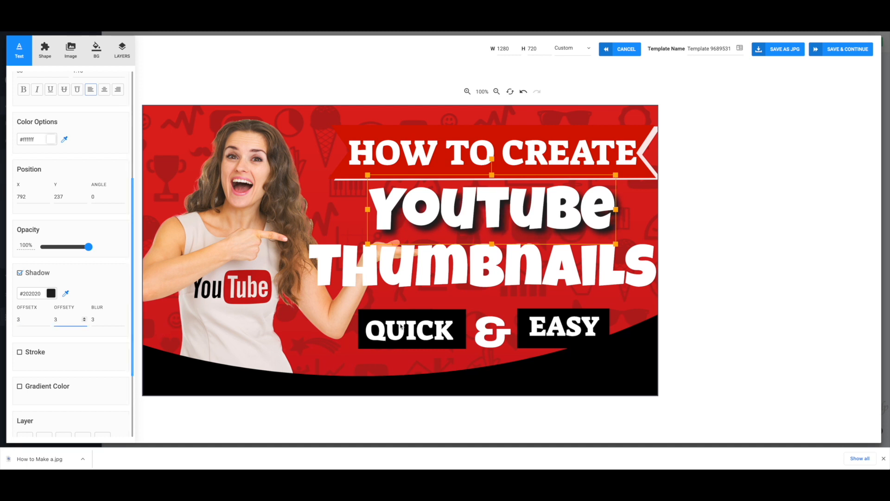
# Give the THUMBNAILS text a matching shadow with X offset 3, Y offset 3 and blur 3.
pyautogui.click(458, 268)
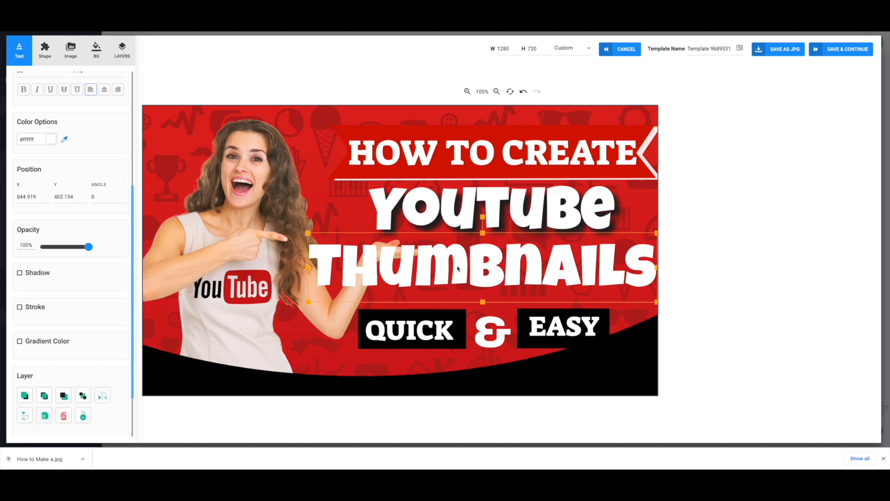
pyautogui.click(19, 274)
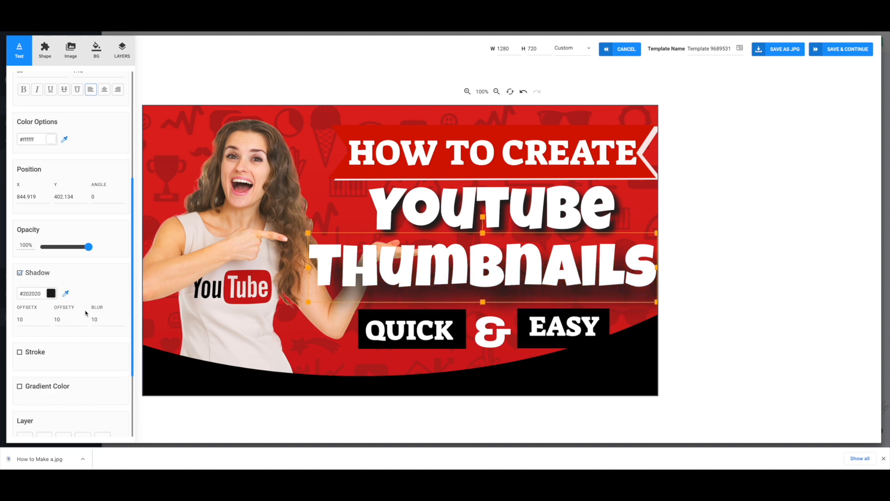
pyautogui.click(29, 322)
pyautogui.doubleClick(26, 320)
pyautogui.write('3')
pyautogui.click(60, 321)
pyautogui.doubleClick(60, 321)
pyautogui.write('3')
pyautogui.doubleClick(95, 320)
pyautogui.write('3')
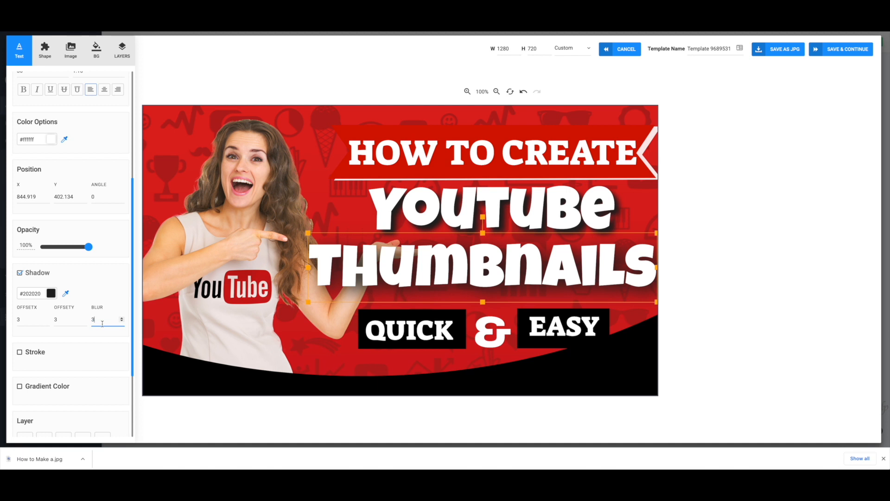
pyautogui.click(103, 338)
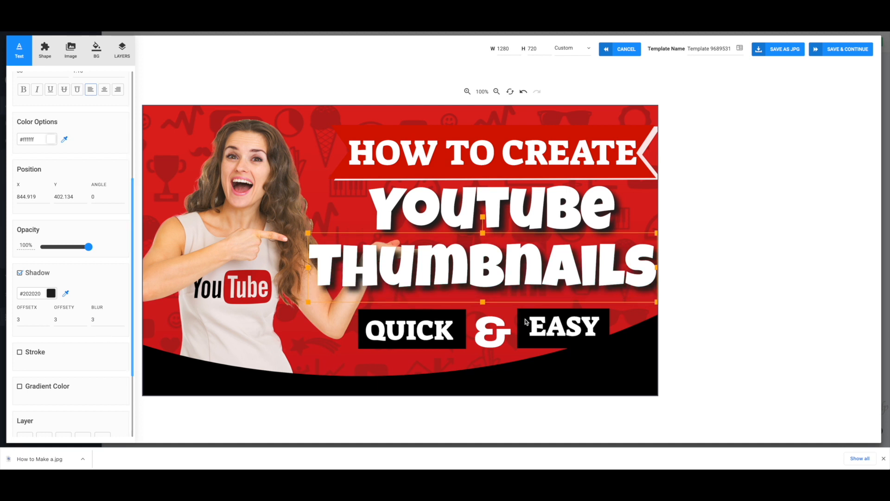
# Replace QUICK with "FAST", centre it in its black box, and nudge EASY within its own box.
pyautogui.doubleClick(424, 335)
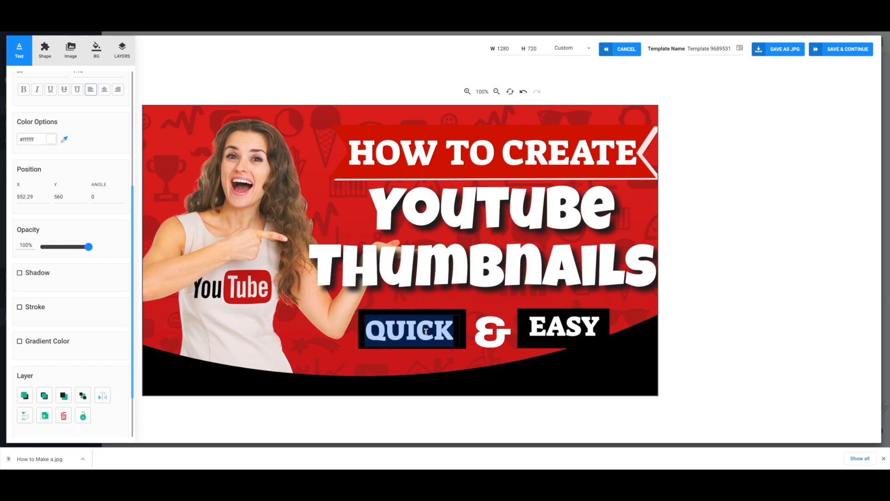
pyautogui.write('FAST')
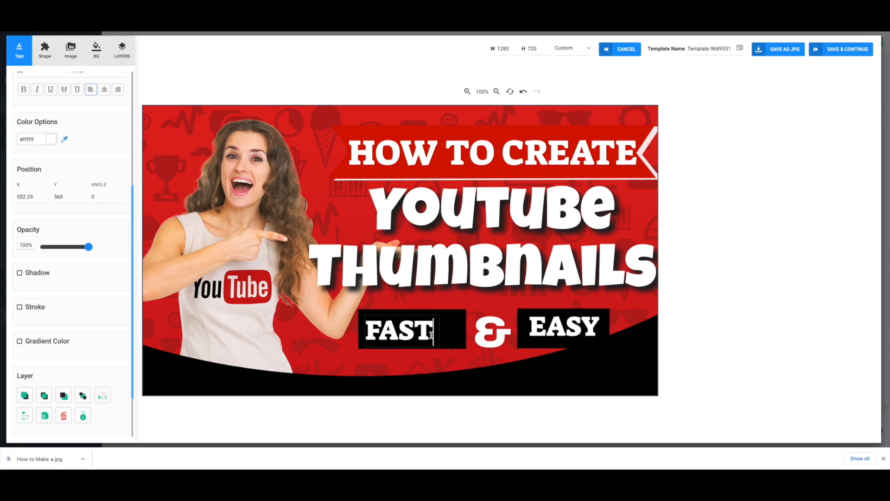
pyautogui.click(405, 333)
pyautogui.moveTo(405, 333); pyautogui.dragTo(415, 329)
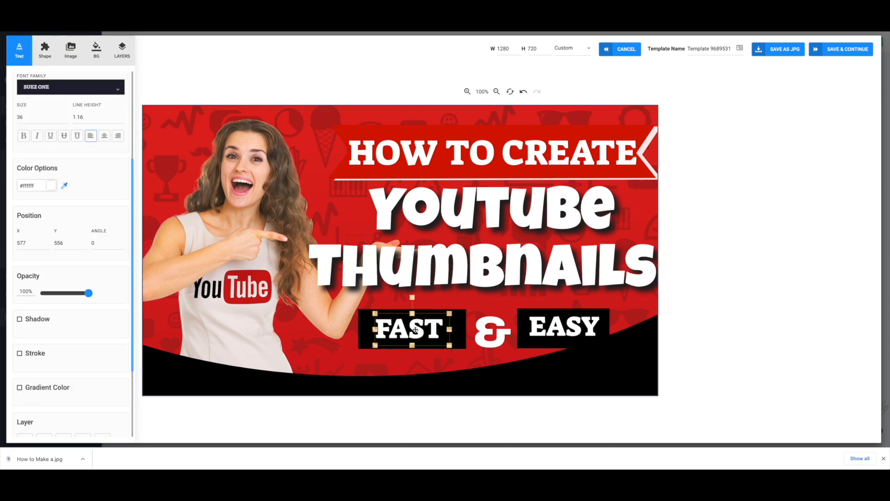
pyautogui.click(580, 328)
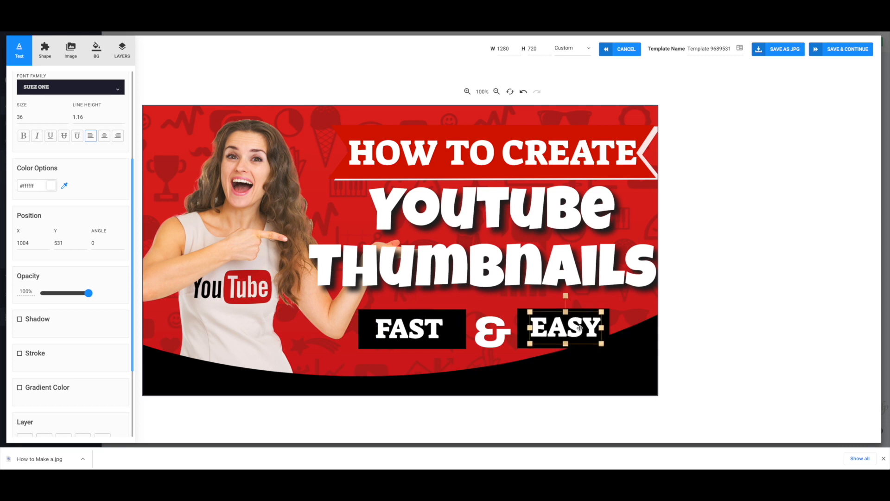
# Replace FAST with "QUICK" and centre the word within its black box.
pyautogui.doubleClick(435, 333)
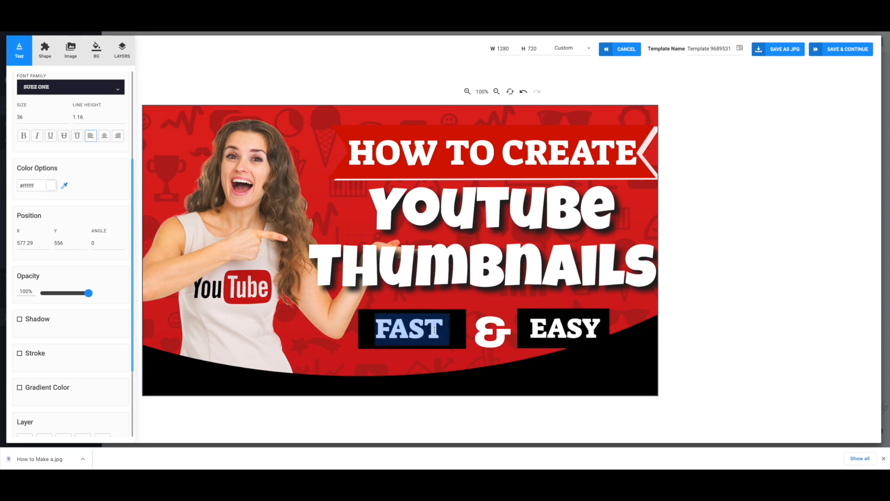
pyautogui.write('QUICK')
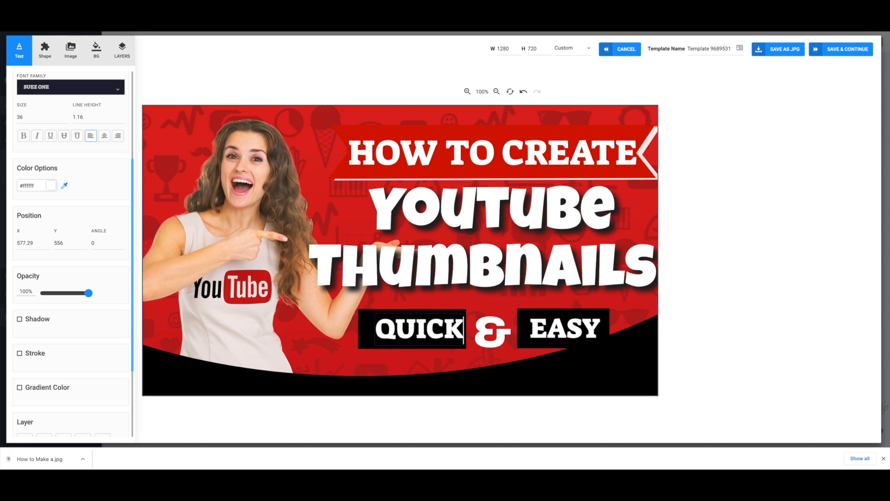
pyautogui.click(446, 356)
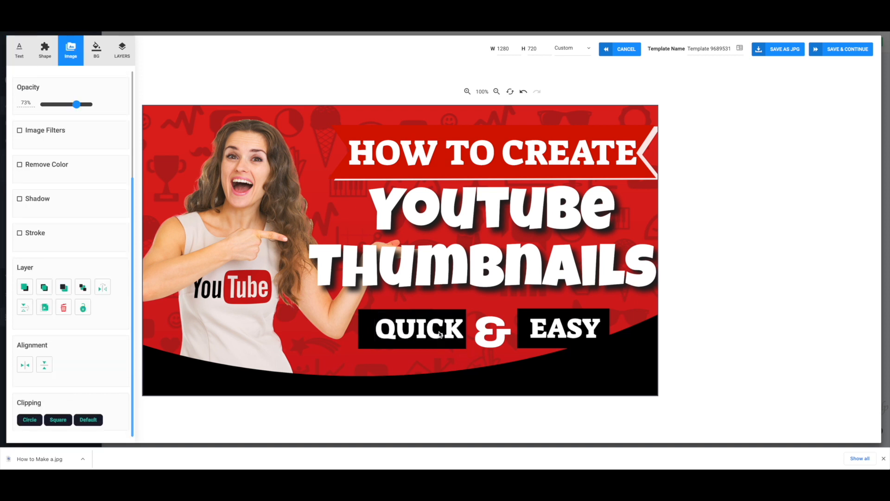
pyautogui.click(435, 331)
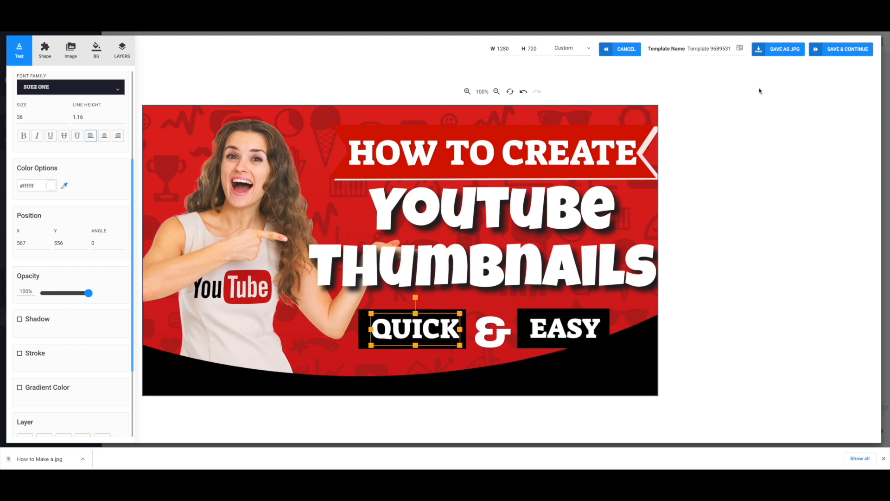
# Name the template "Create youtube thumbnail" and save the design as a JPG.
pyautogui.tripleClick(712, 48)
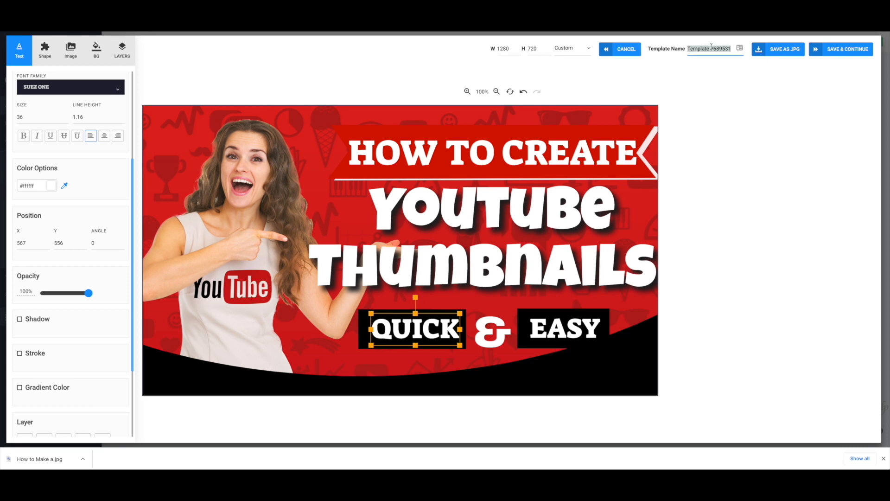
pyautogui.write('Create youtube thum')
pyautogui.write('bnail')
pyautogui.click(778, 50)
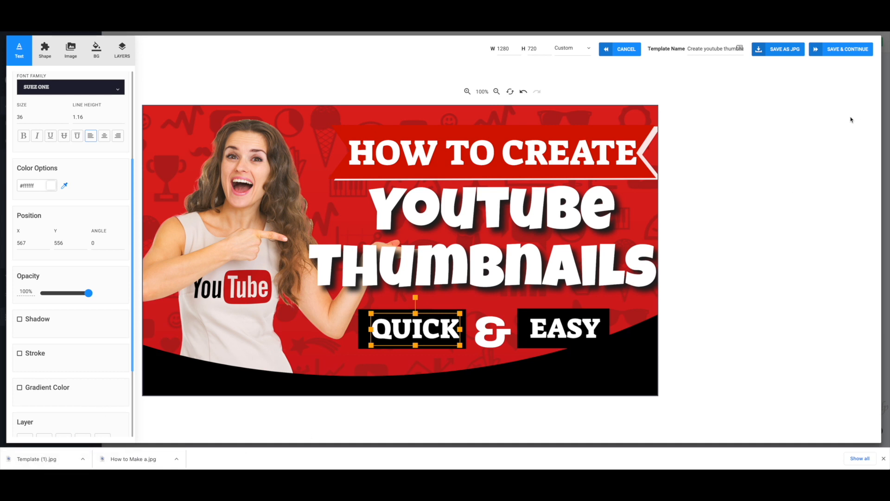
# Save the thumbnail and continue to the publishing stage, then bring up the Split Test page.
pyautogui.click(840, 50)
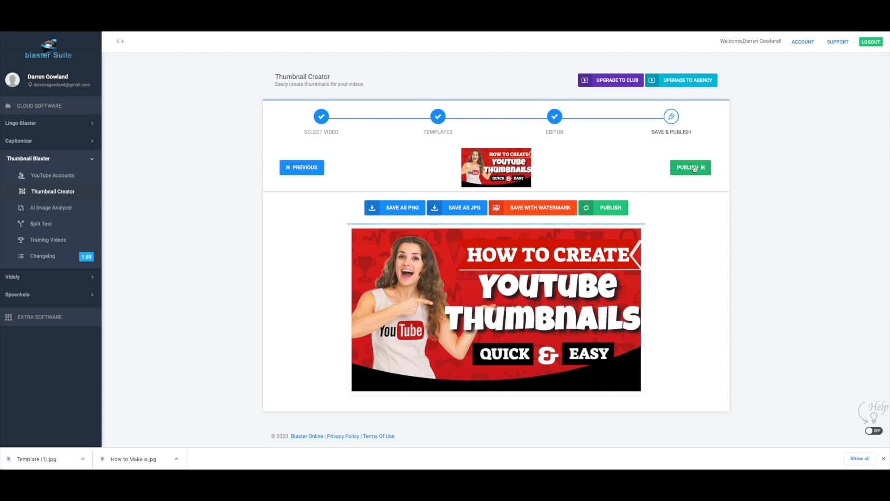
pyautogui.click(48, 225)
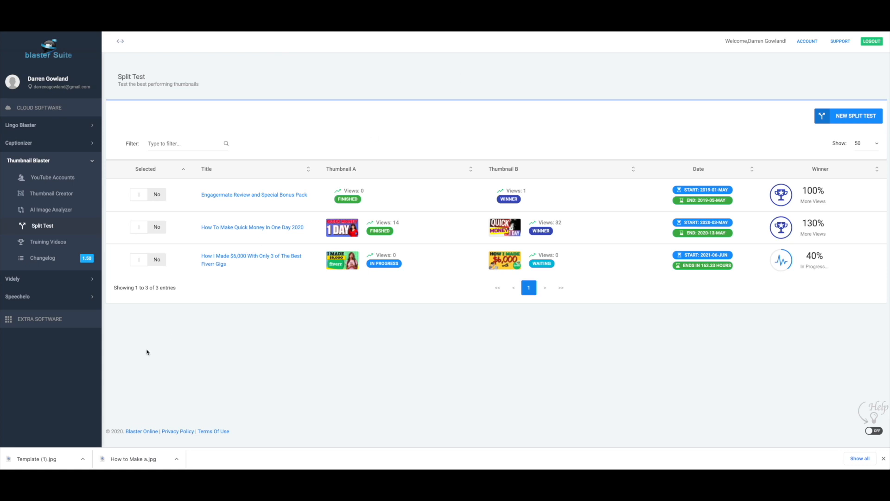
# Open the downloaded thumbnails Template (1).jpg and How to Make a.jpg for viewing.
pyautogui.click(83, 459)
pyautogui.click(106, 440)
pyautogui.click(186, 459)
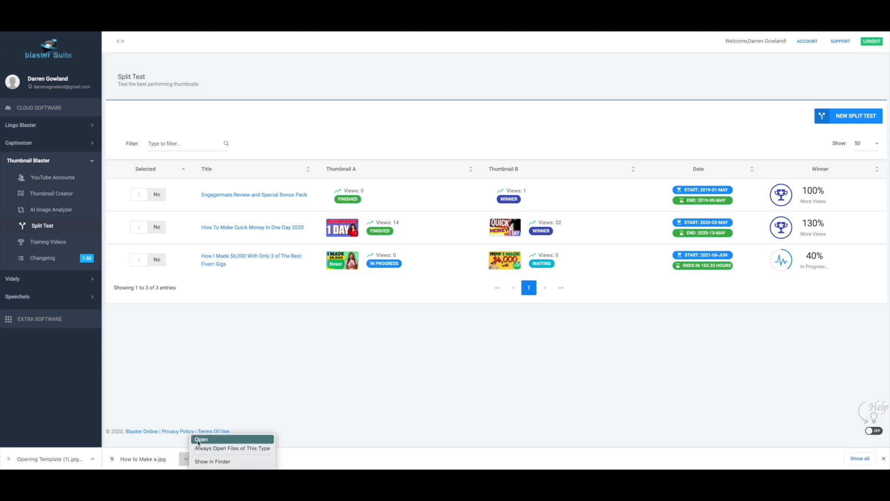
pyautogui.click(200, 441)
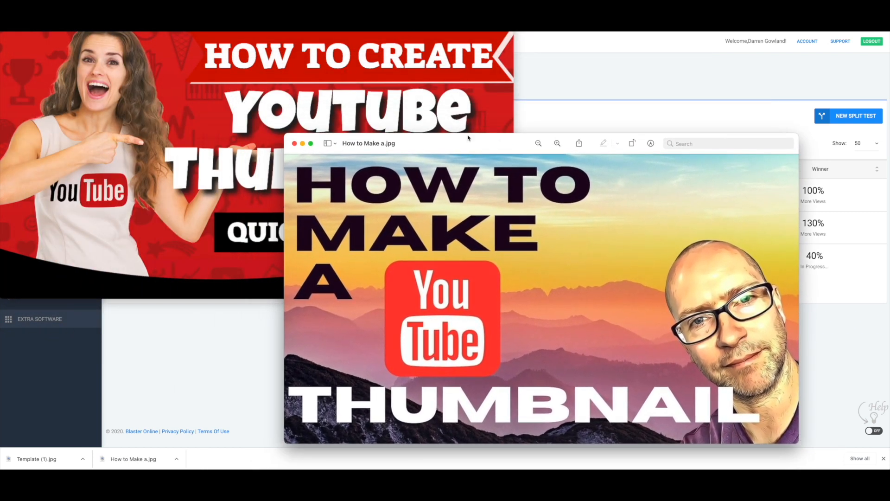
# Shrink the How to Make a.jpg preview window and move it clear of the red thumbnail's right edge.
pyautogui.moveTo(290, 134); pyautogui.dragTo(443, 215)
pyautogui.moveTo(628, 306)
pyautogui.mouseDown()
pyautogui.moveTo(684, 253)
pyautogui.moveTo(653, 246)
pyautogui.moveTo(653, 223)
pyautogui.moveTo(675, 180)
pyautogui.moveTo(660, 84)
pyautogui.mouseUp()
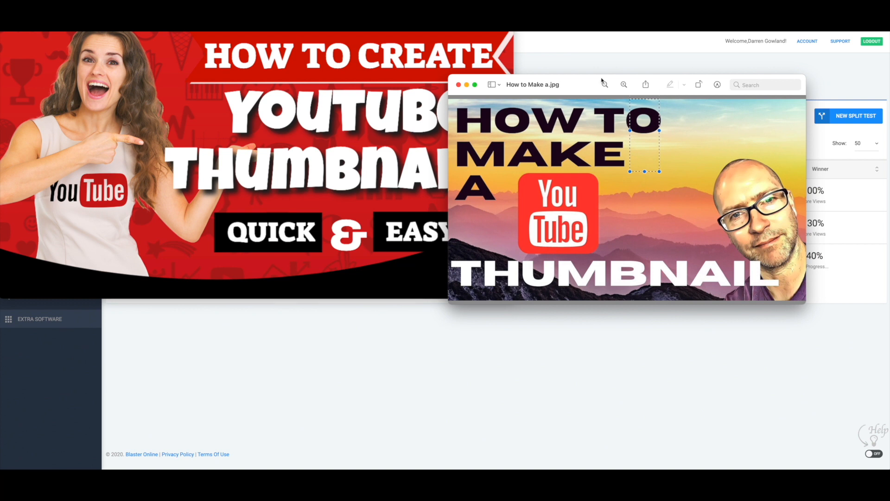
pyautogui.moveTo(583, 85); pyautogui.dragTo(651, 61)
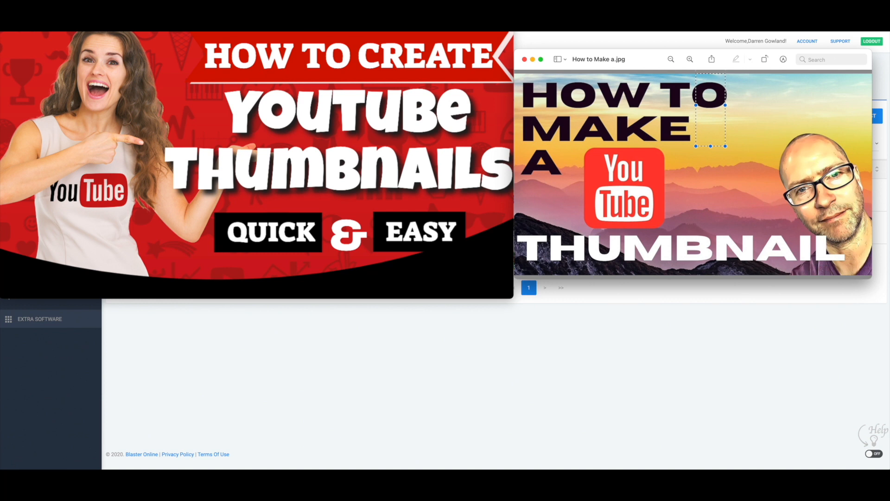
# Shrink the Template (1).jpg preview window, place it beside the other thumbnail to compare both, and return to the split test list.
pyautogui.click(207, 40)
pyautogui.moveTo(207, 39); pyautogui.dragTo(208, 66)
pyautogui.moveTo(205, 8); pyautogui.dragTo(203, 46)
pyautogui.moveTo(511, 334); pyautogui.dragTo(470, 281)
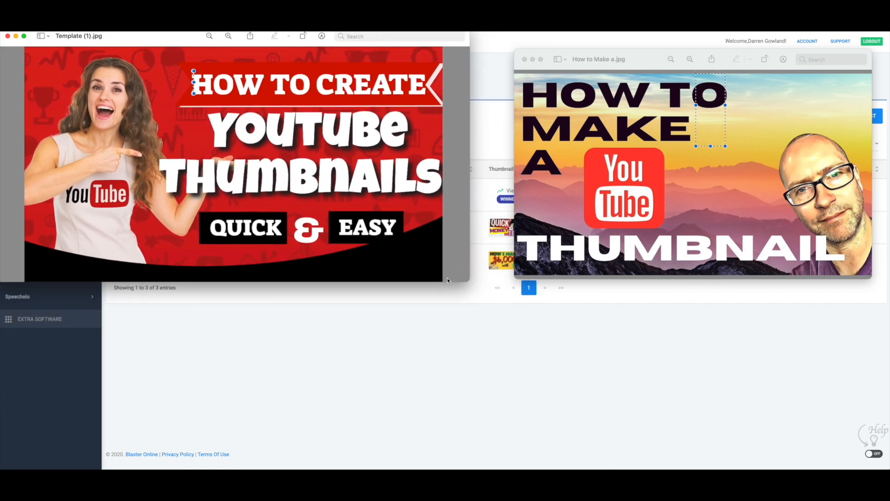
pyautogui.moveTo(186, 41); pyautogui.dragTo(224, 44)
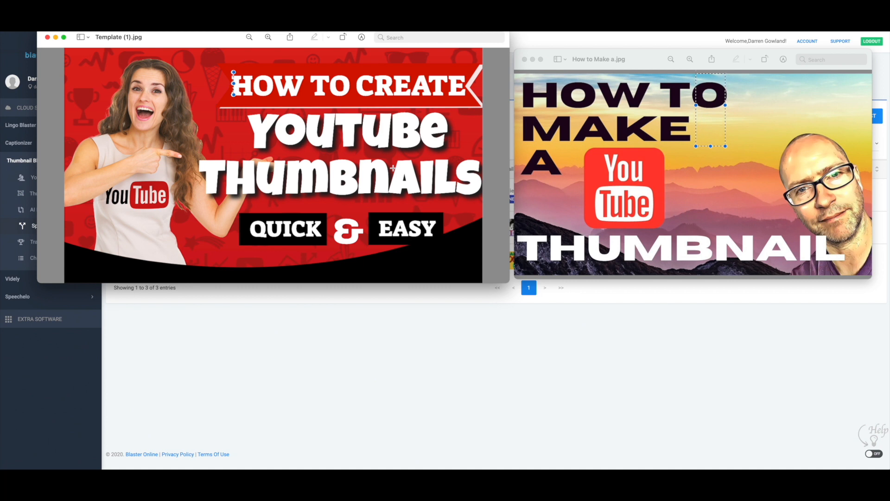
pyautogui.click(427, 329)
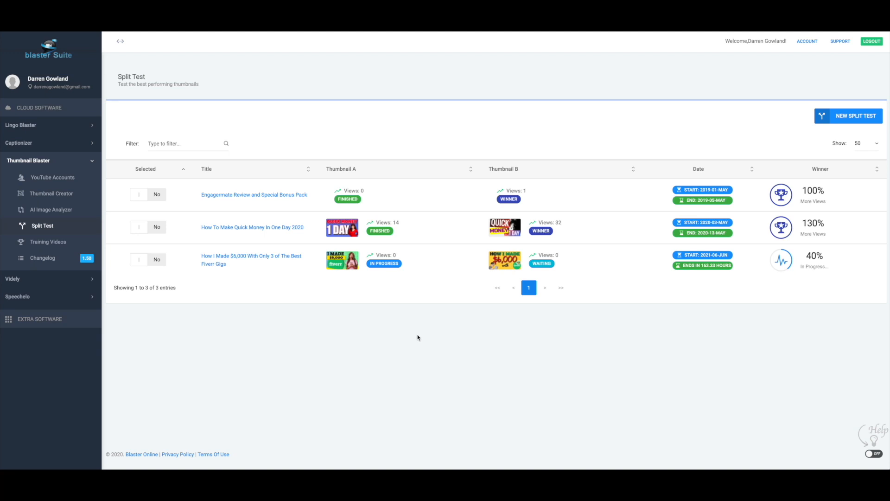